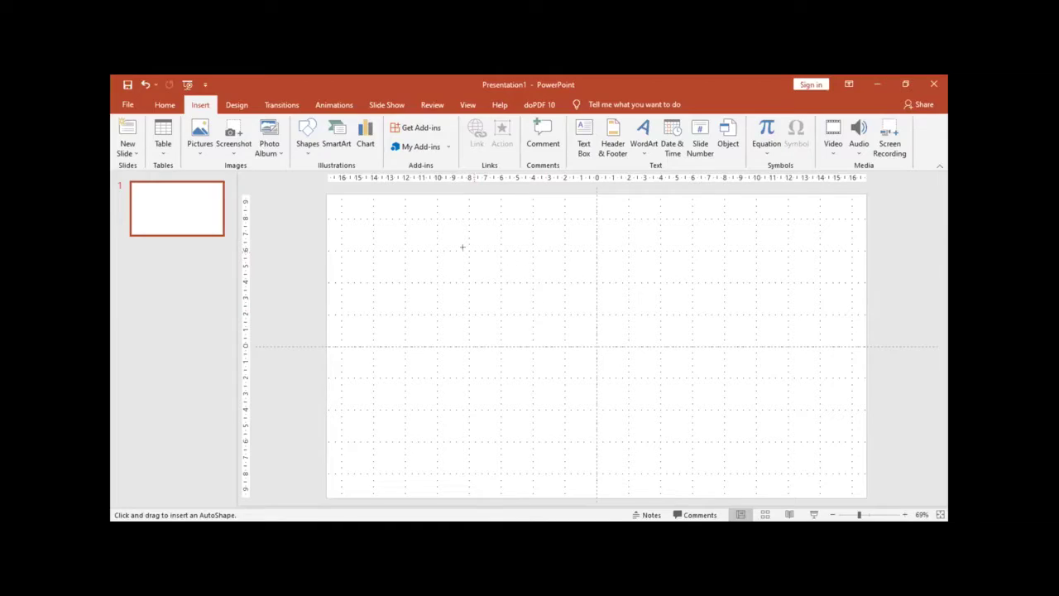
# Draw a 12.16 cm circle on the slide and open the Selection pane
pyautogui.moveTo(462, 247); pyautogui.dragTo(655, 401)
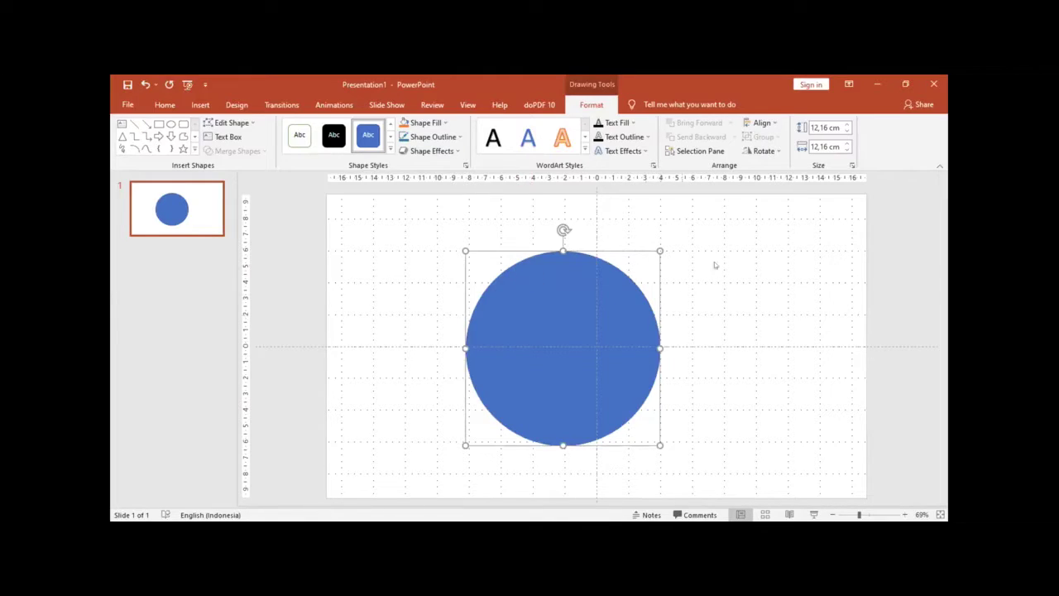
pyautogui.click(681, 152)
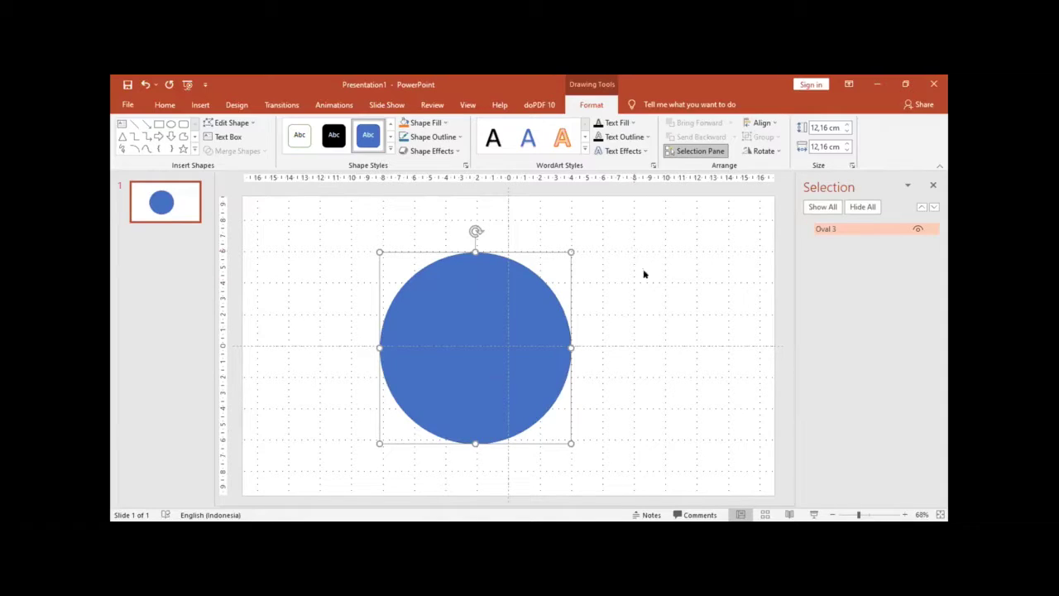
# Centre the circle on the slide's vertical guide and fill it orange
pyautogui.click(447, 141)
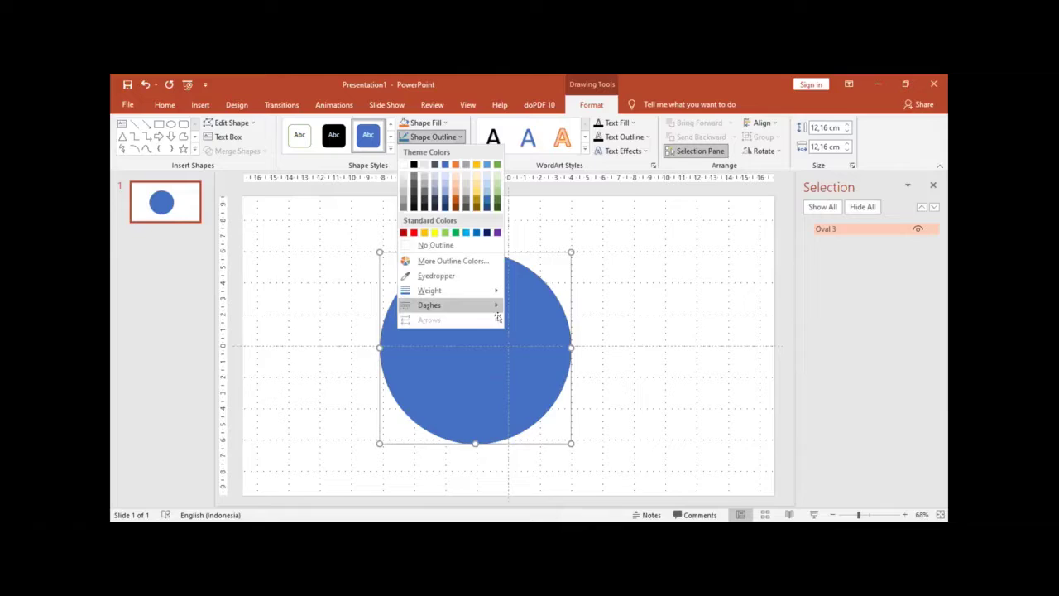
pyautogui.click(758, 275)
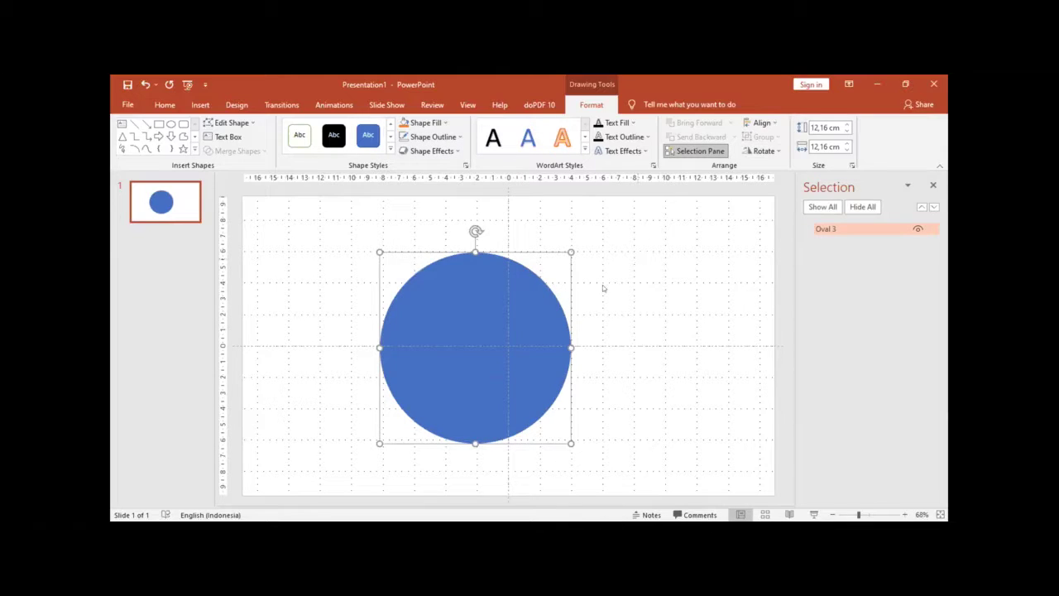
pyautogui.moveTo(539, 317)
pyautogui.mouseDown()
pyautogui.moveTo(574, 304)
pyautogui.moveTo(568, 318)
pyautogui.mouseUp()
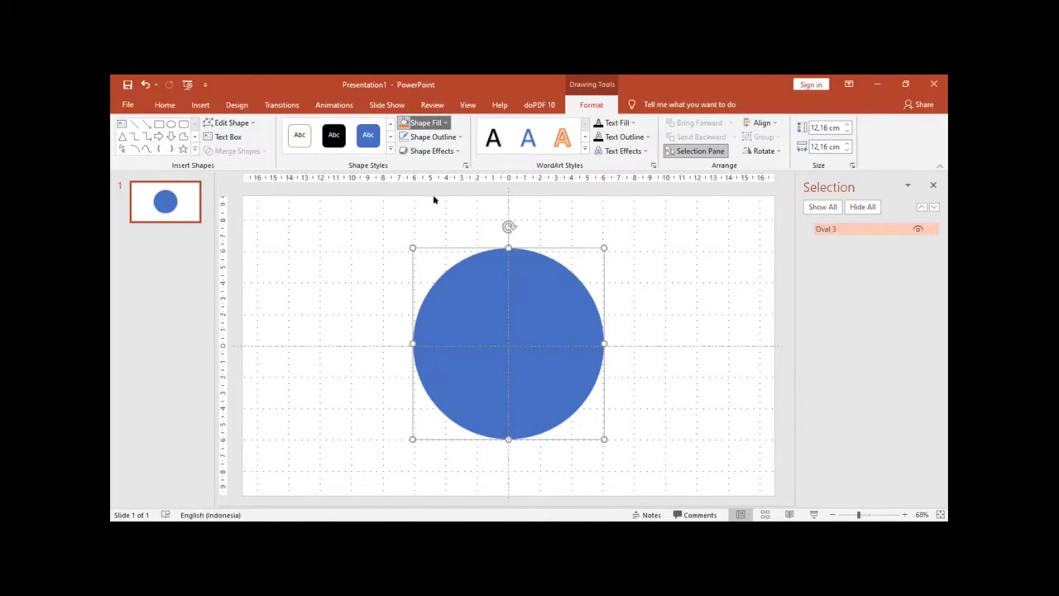
pyautogui.click(436, 123)
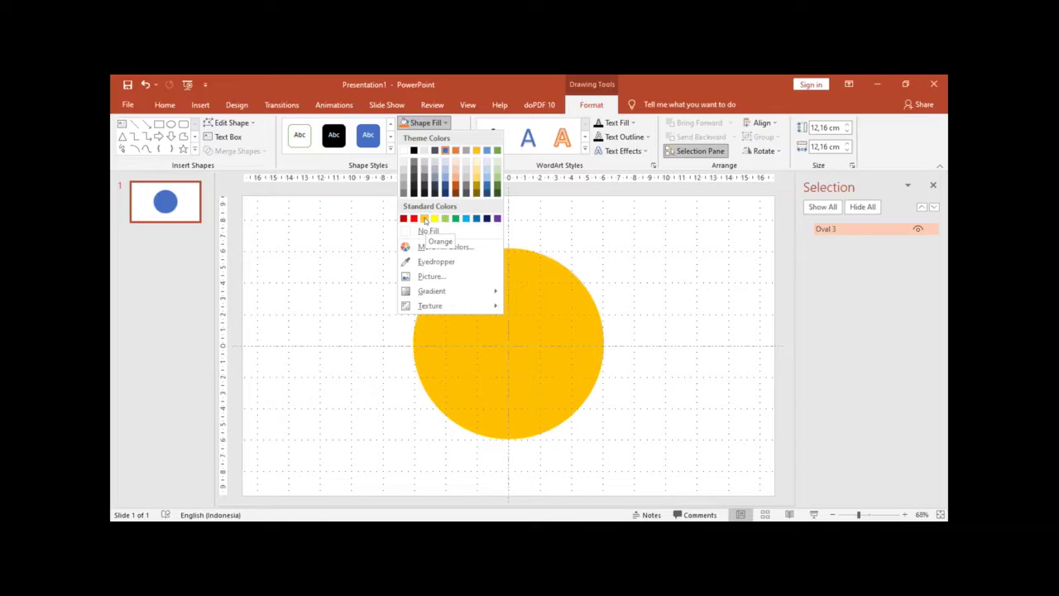
pyautogui.click(424, 218)
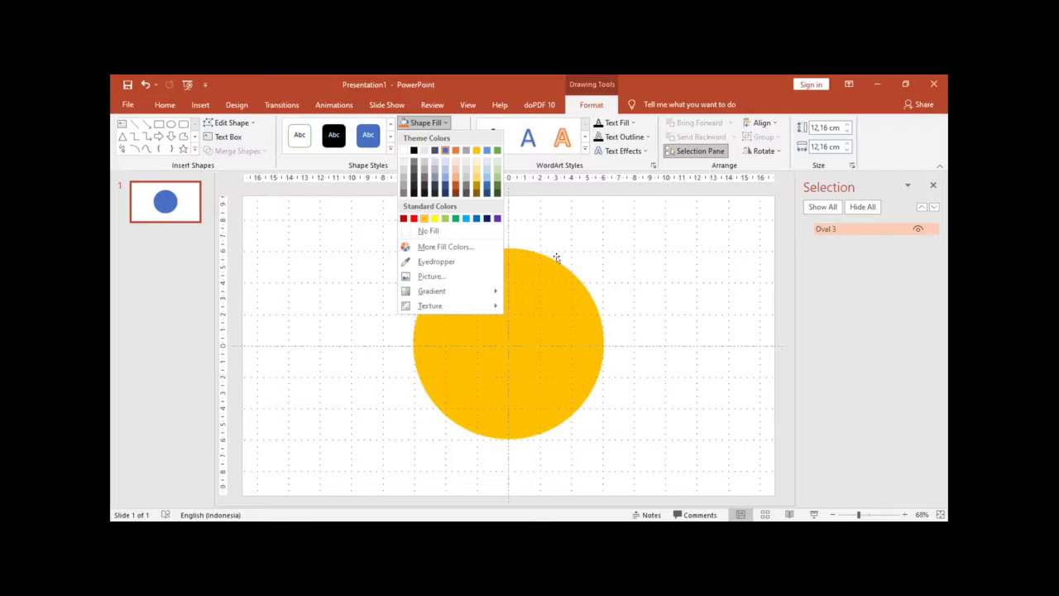
pyautogui.click(631, 293)
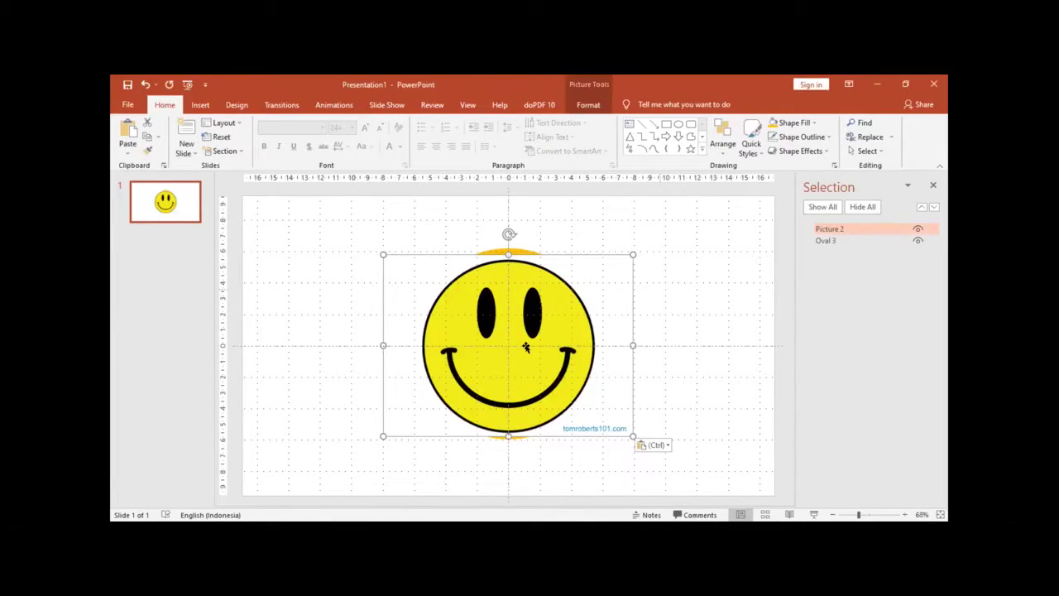
# Shrink the smiley picture and move it into the top-left corner, then select the circle
pyautogui.moveTo(526, 347); pyautogui.dragTo(409, 297)
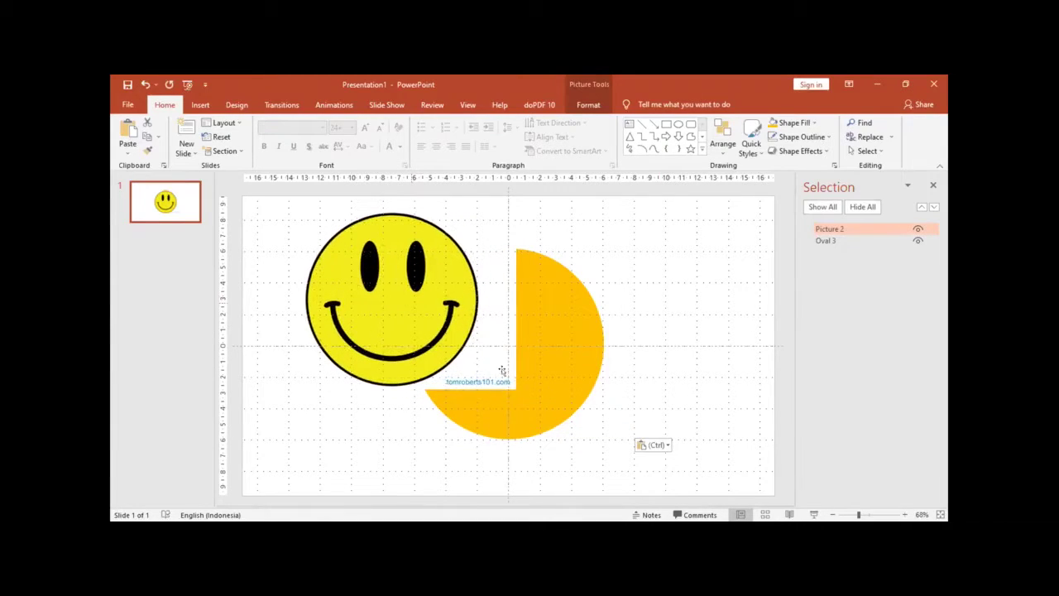
pyautogui.moveTo(515, 385)
pyautogui.mouseDown()
pyautogui.moveTo(376, 298)
pyautogui.moveTo(395, 307)
pyautogui.mouseUp()
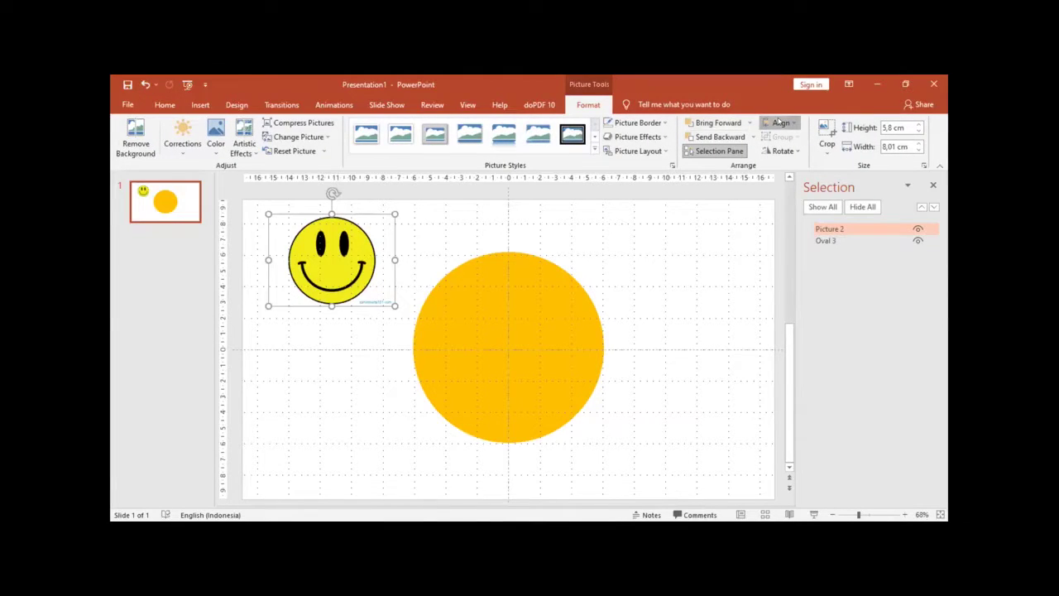
pyautogui.moveTo(356, 274); pyautogui.dragTo(328, 259)
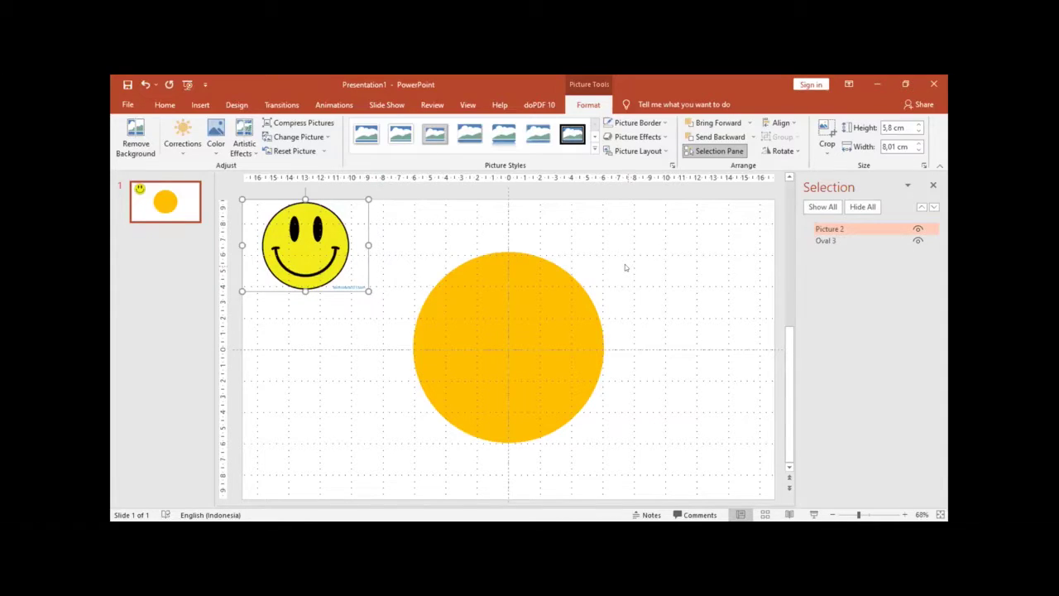
pyautogui.click(529, 303)
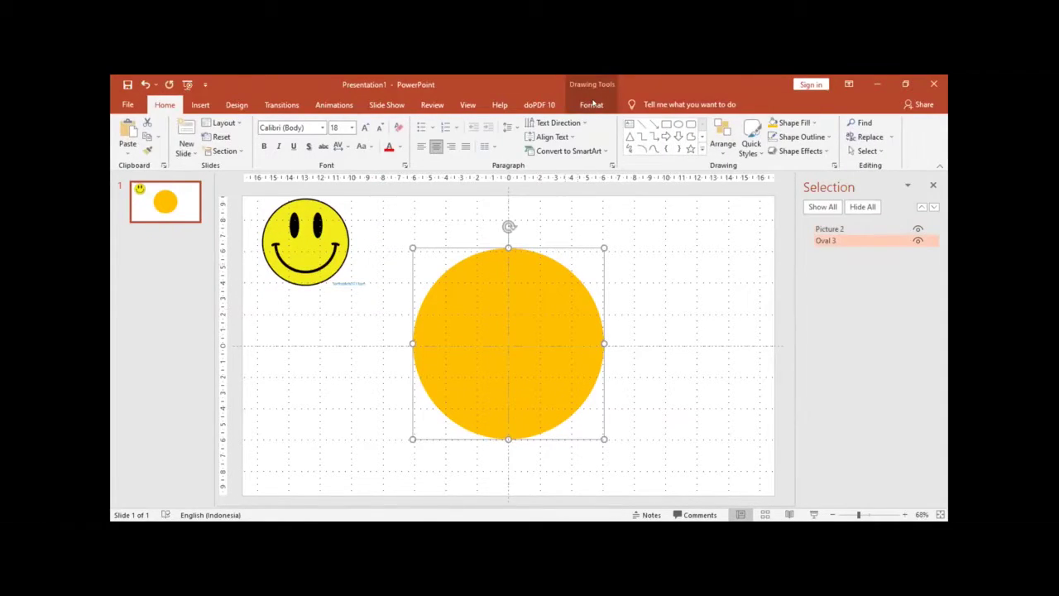
pyautogui.click(592, 104)
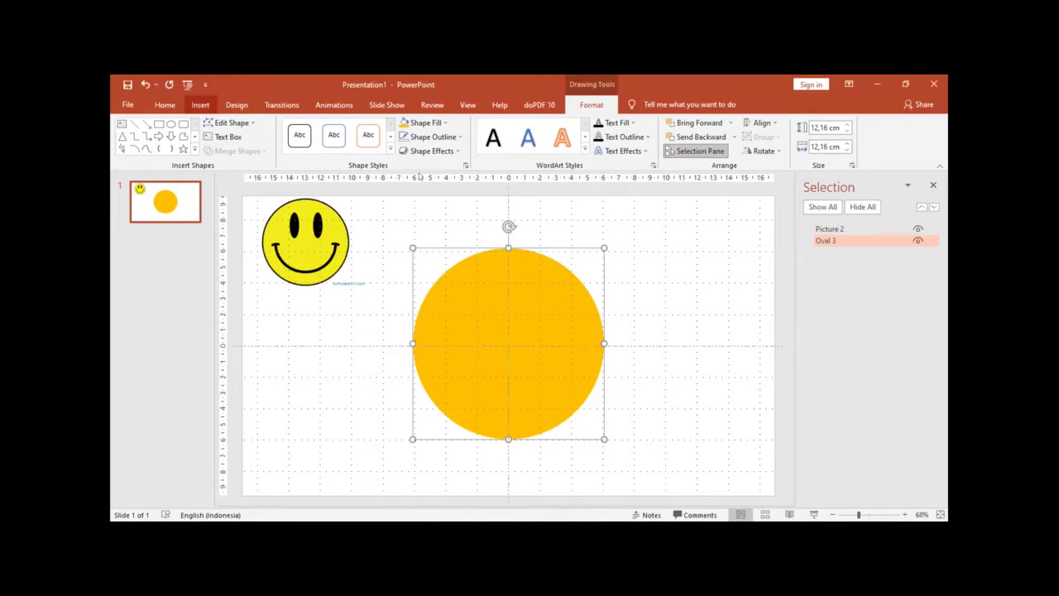
# Add a text box reading 'Smile > Smell' on one line beneath the smiley picture
pyautogui.click(202, 107)
pyautogui.click(584, 139)
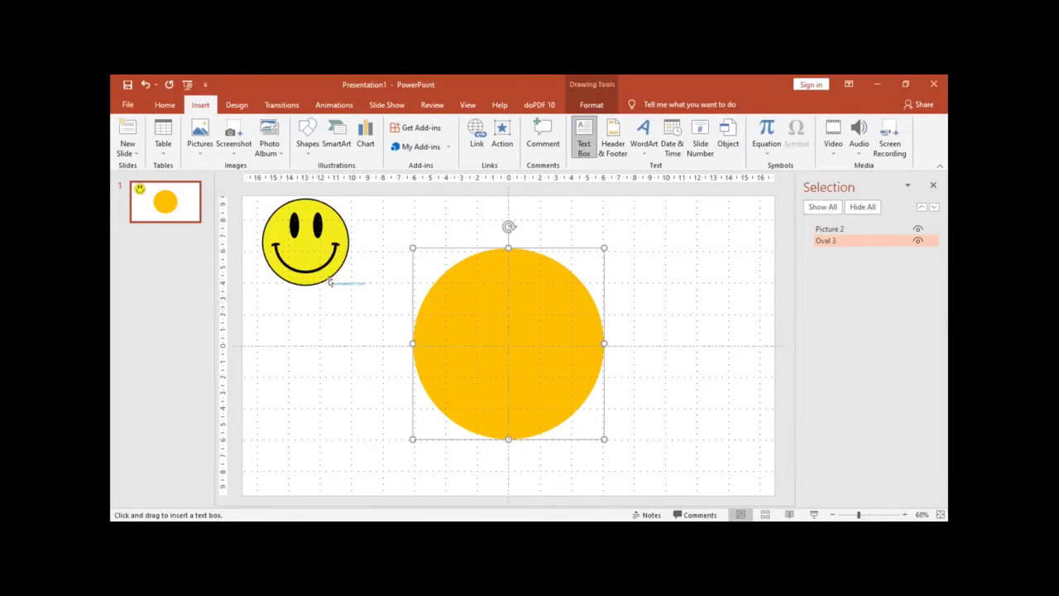
pyautogui.press('Escape')
pyautogui.click(270, 309)
pyautogui.write('Smile ')
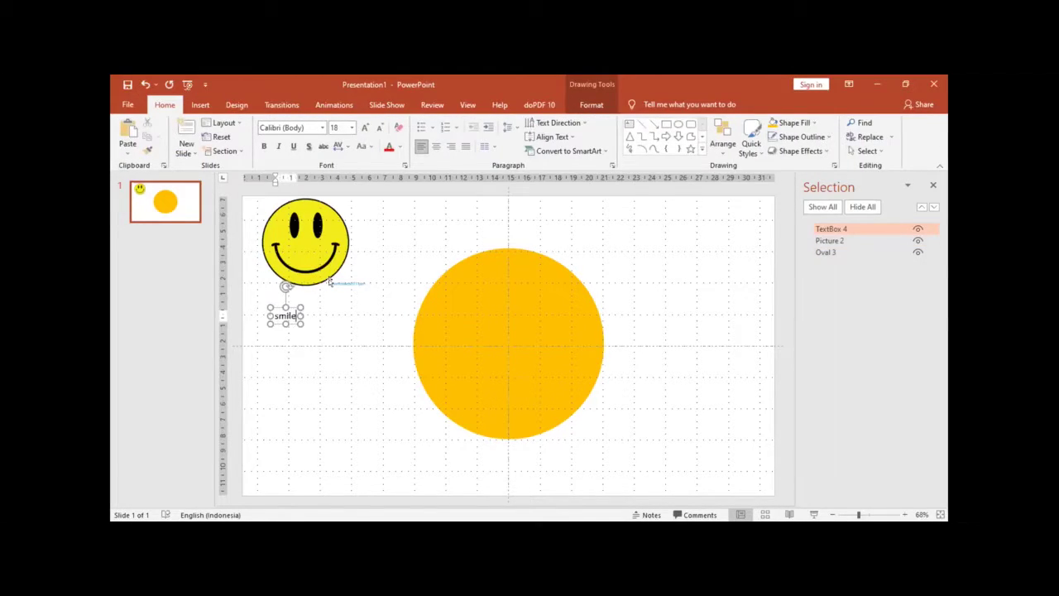
pyautogui.write('sm')
pyautogui.press('BackSpace')
pyautogui.press('BackSpace')
pyautogui.write('S')
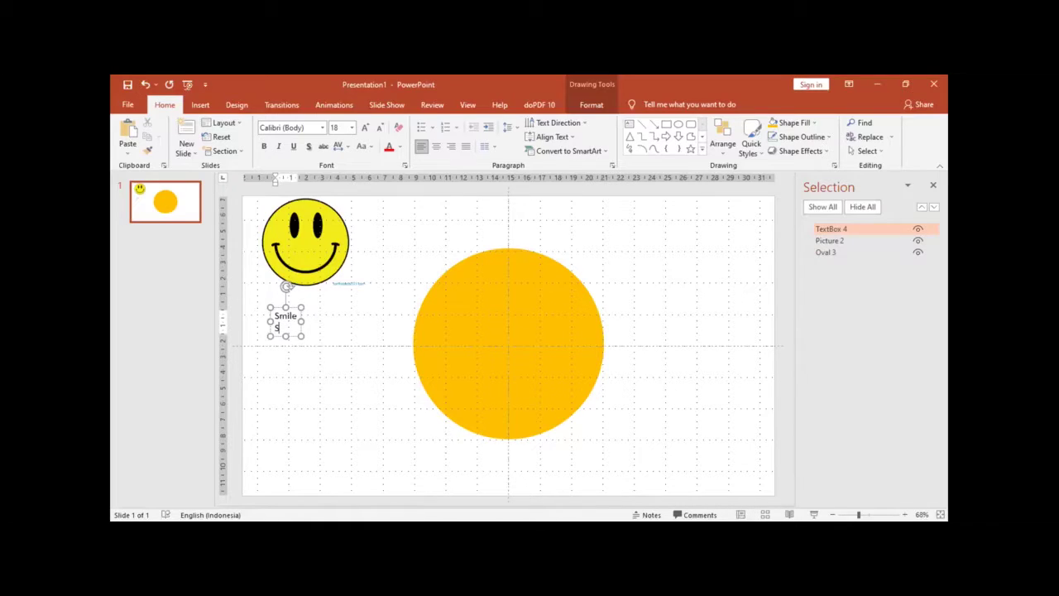
pyautogui.write('m')
pyautogui.write('ell')
pyautogui.click(275, 327)
pyautogui.press('BackSpace')
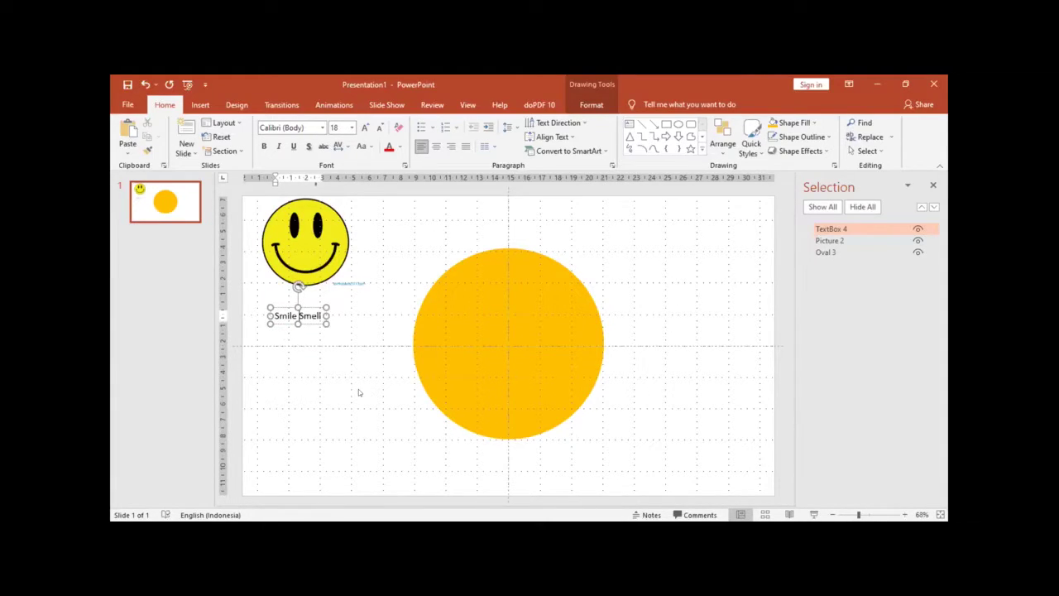
pyautogui.write('>')
pyautogui.click(315, 307)
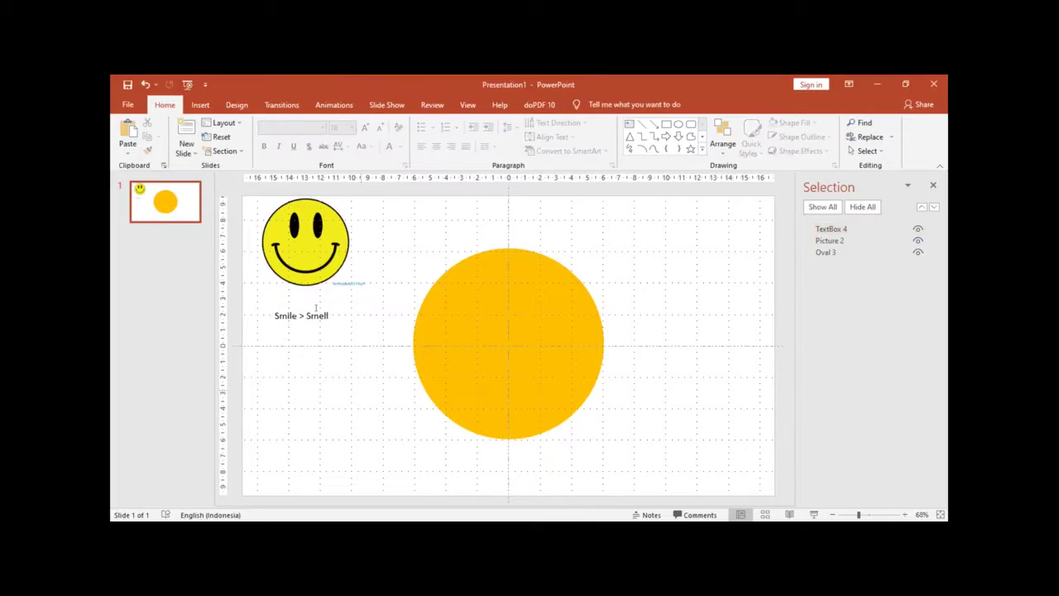
pyautogui.click(539, 296)
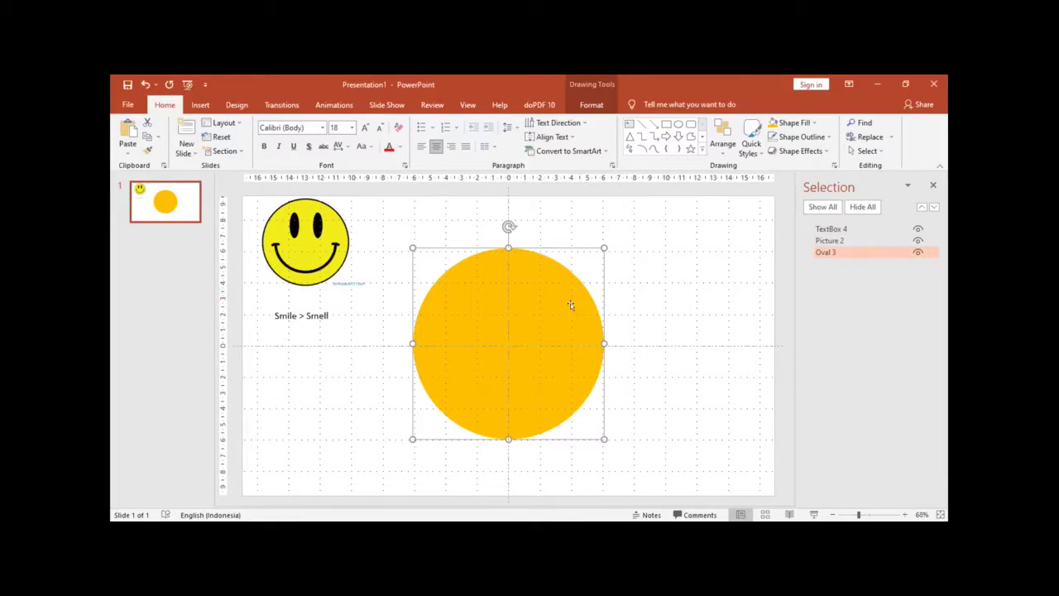
# Zoom to 150% on the orange circle and reopen the Shapes gallery
pyautogui.click(201, 105)
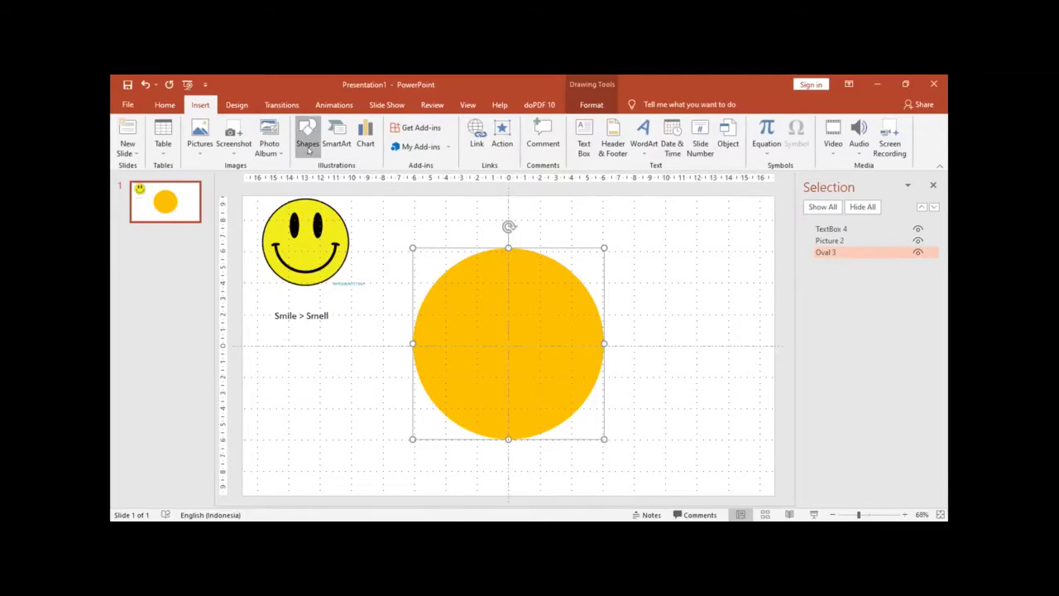
pyautogui.click(308, 145)
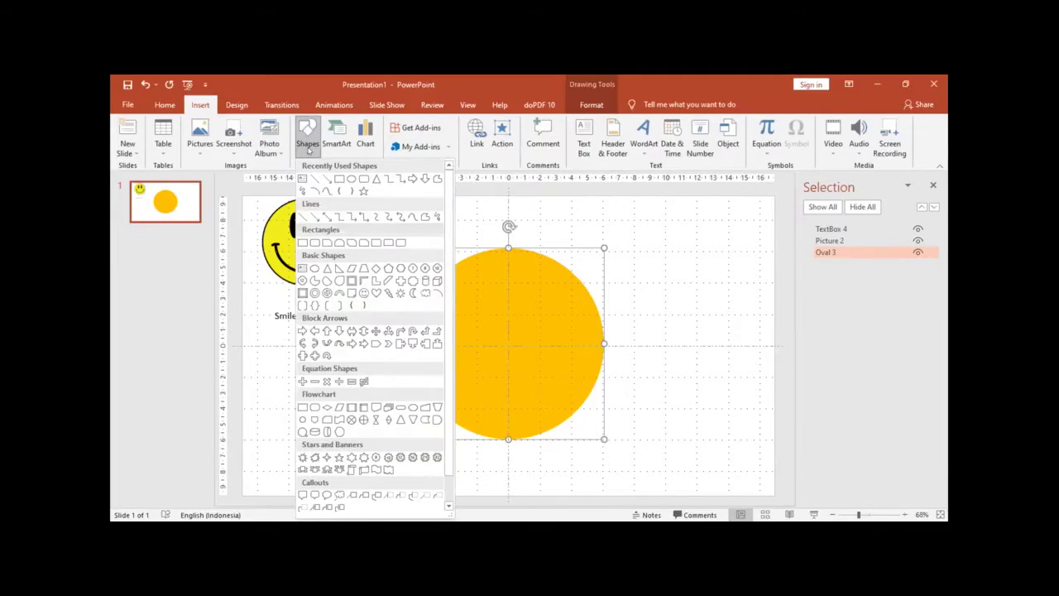
pyautogui.click(325, 192)
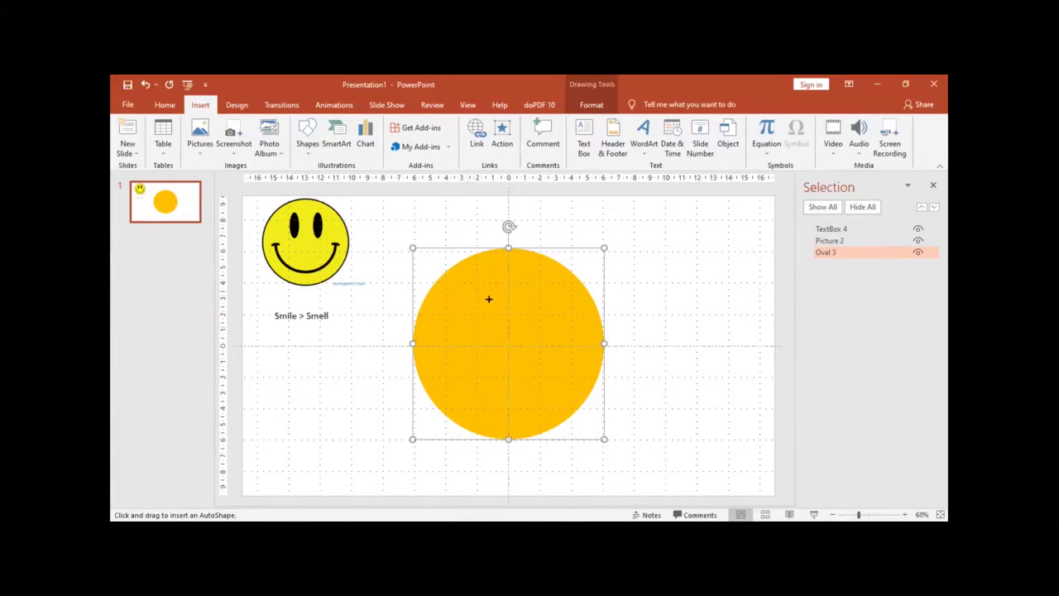
pyautogui.scroll(8, 474, 290)
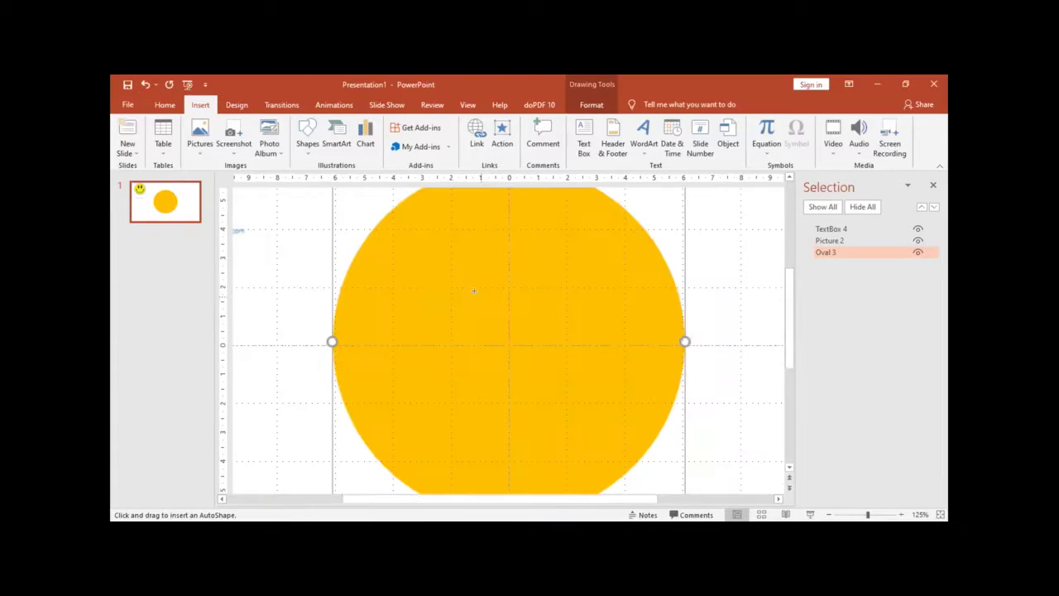
pyautogui.scroll(1, 412, 250)
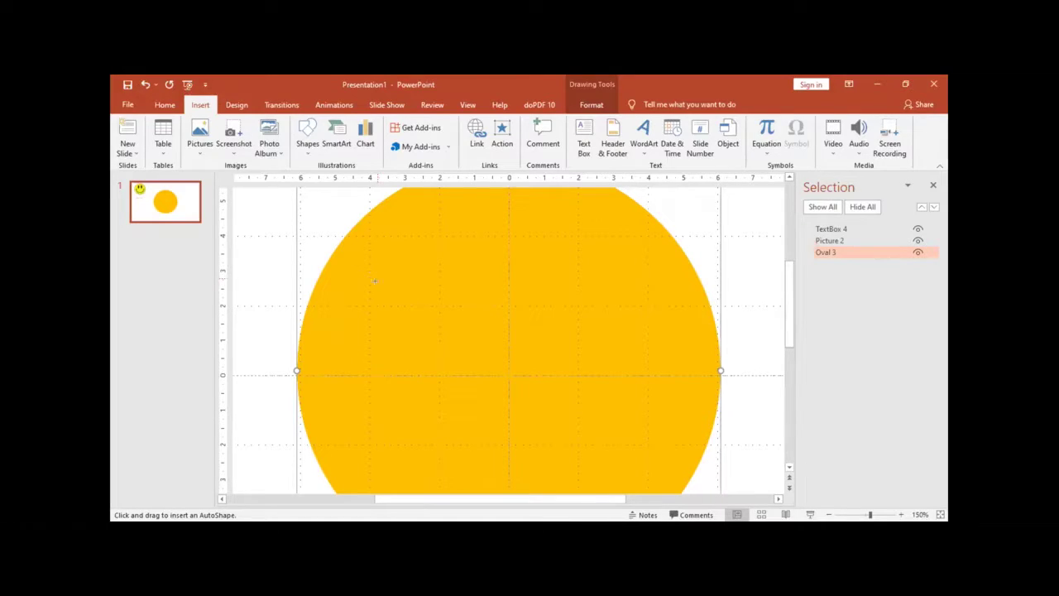
pyautogui.click(307, 136)
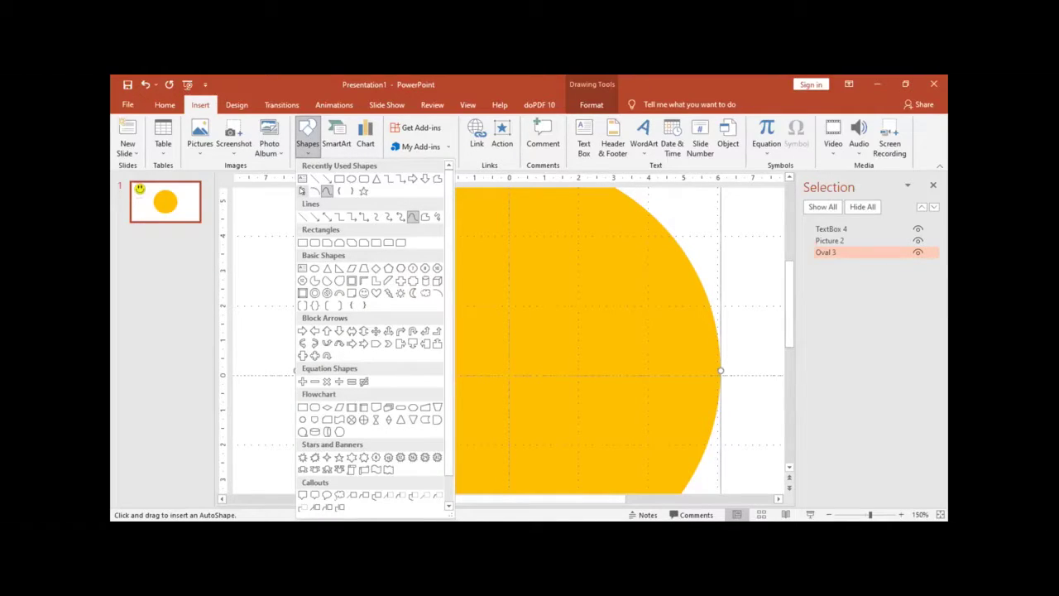
# Sketch a closed Scribble freeform X on the circle's upper left
pyautogui.click(302, 191)
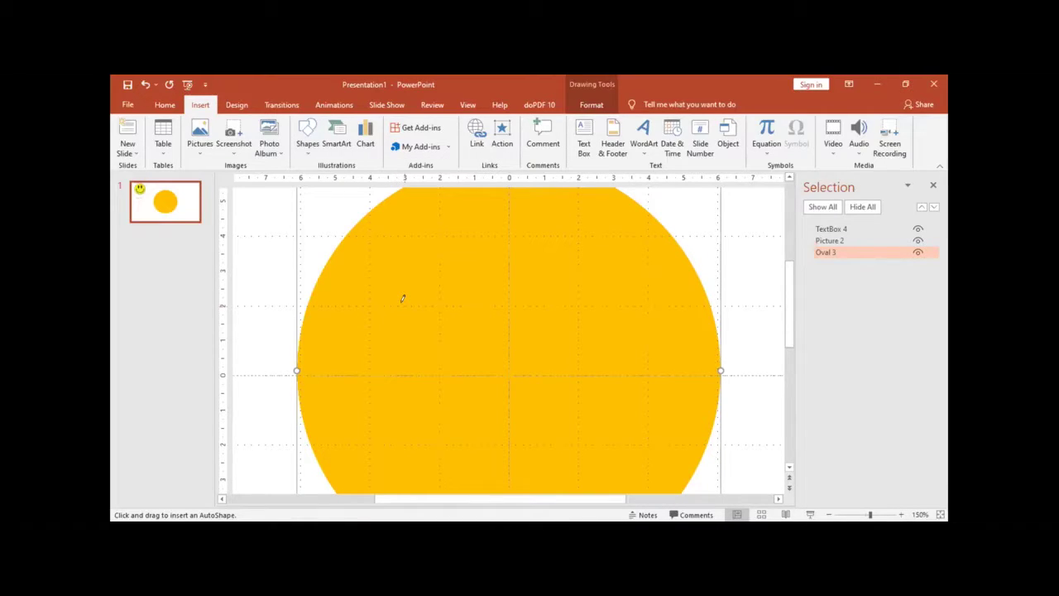
pyautogui.moveTo(404, 302)
pyautogui.mouseDown()
pyautogui.moveTo(372, 253)
pyautogui.moveTo(500, 274)
pyautogui.moveTo(497, 352)
pyautogui.mouseUp()
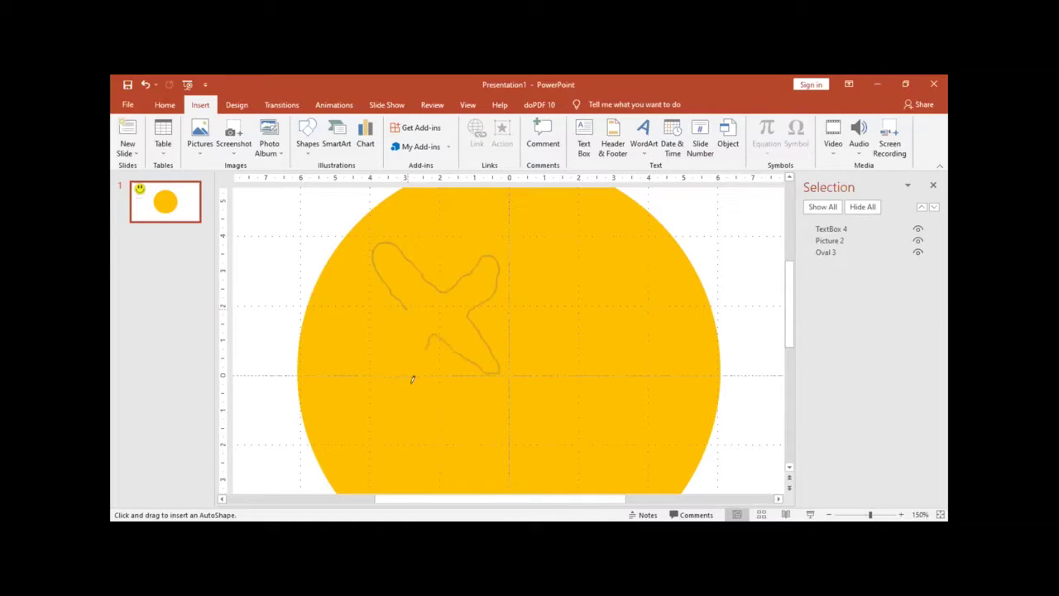
pyautogui.moveTo(413, 367); pyautogui.dragTo(415, 396)
pyautogui.moveTo(394, 360); pyautogui.dragTo(409, 299)
pyautogui.doubleClick(408, 300)
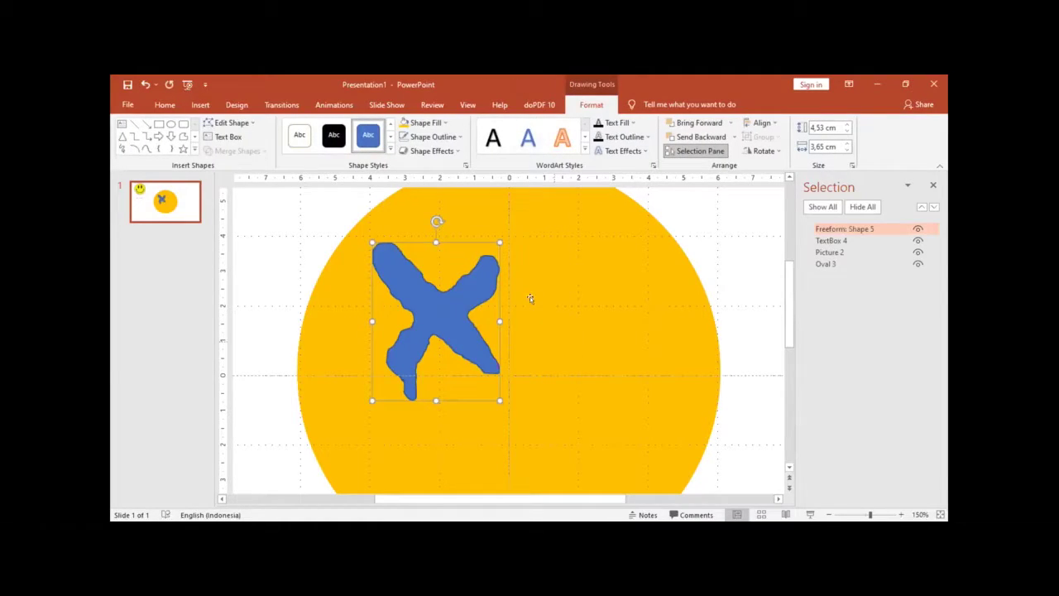
# Nudge the freehand X slightly left and fill it solid black
pyautogui.click(402, 138)
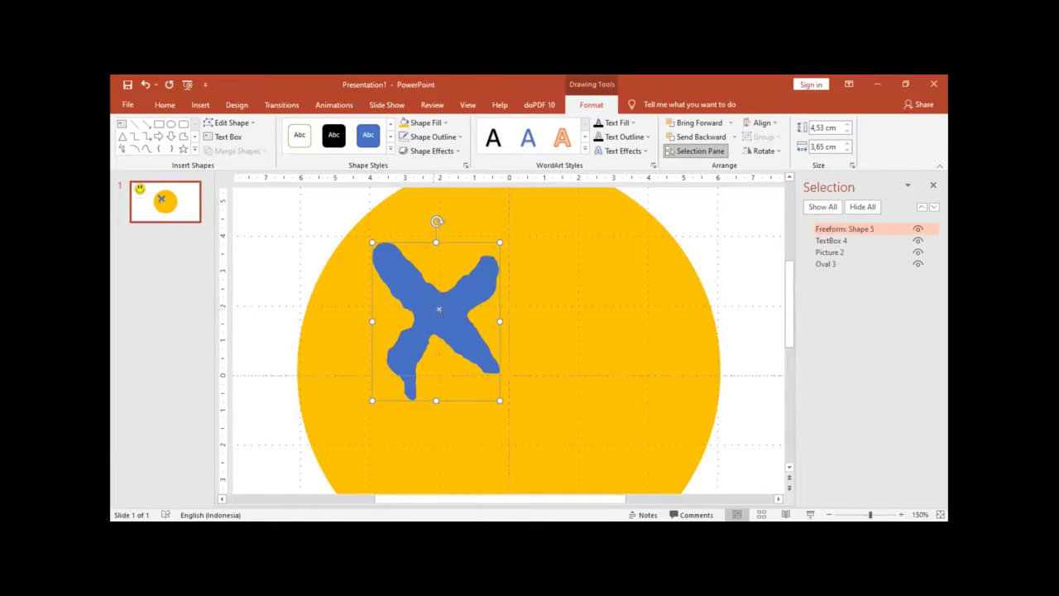
pyautogui.moveTo(432, 315); pyautogui.dragTo(421, 344)
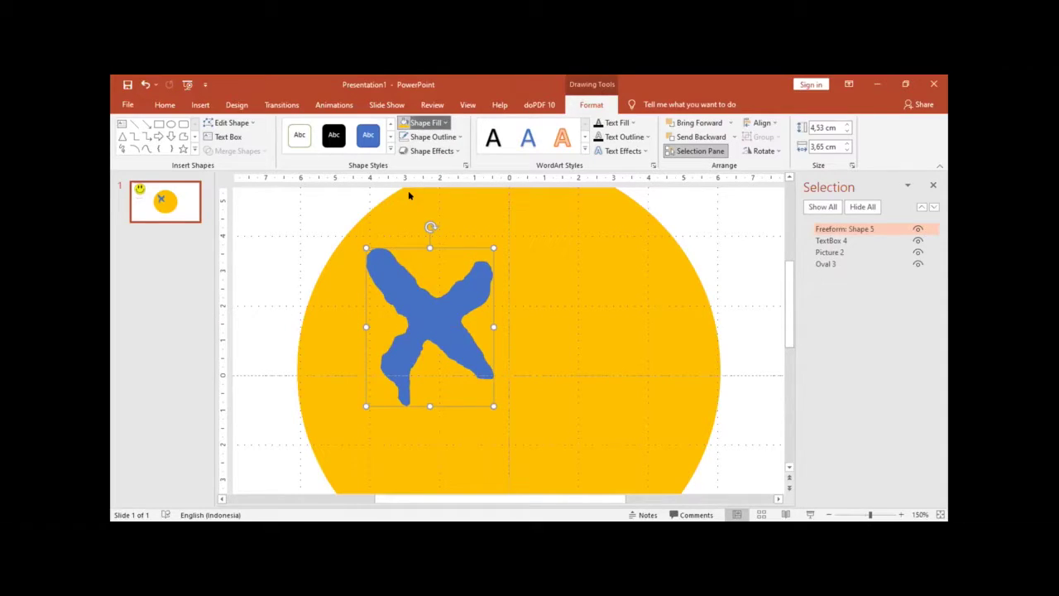
pyautogui.click(445, 123)
pyautogui.click(412, 147)
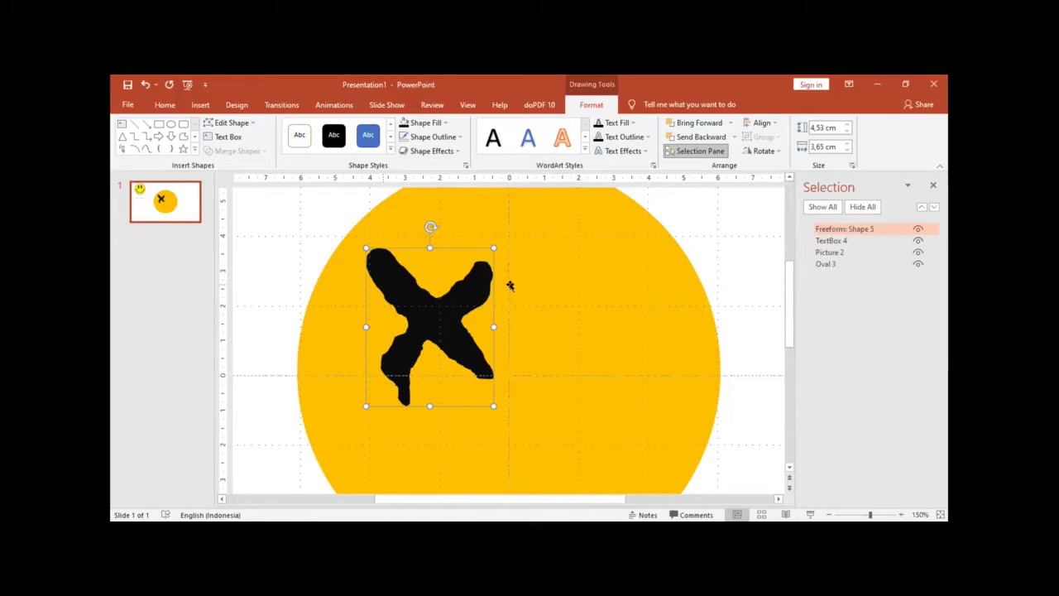
pyautogui.keyDown('ctrl'); pyautogui.scroll(-5, 513, 289); pyautogui.keyUp('ctrl')
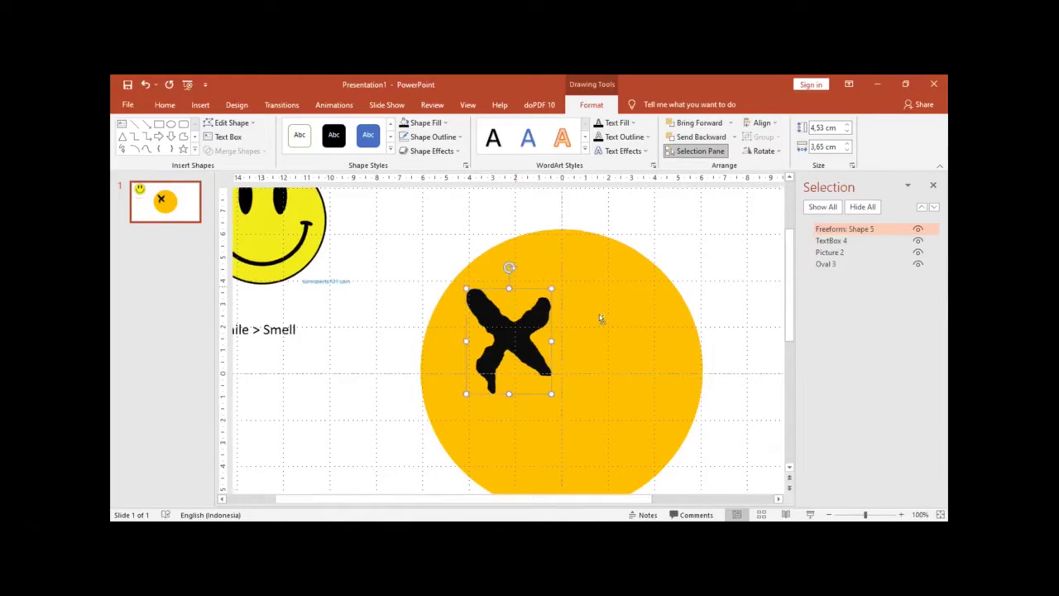
# Nudge the black X, zoom in, and start a Scribble line along its upper-left arm
pyautogui.keyDown('ctrl'); pyautogui.scroll(-2, 497, 329); pyautogui.keyUp('ctrl')
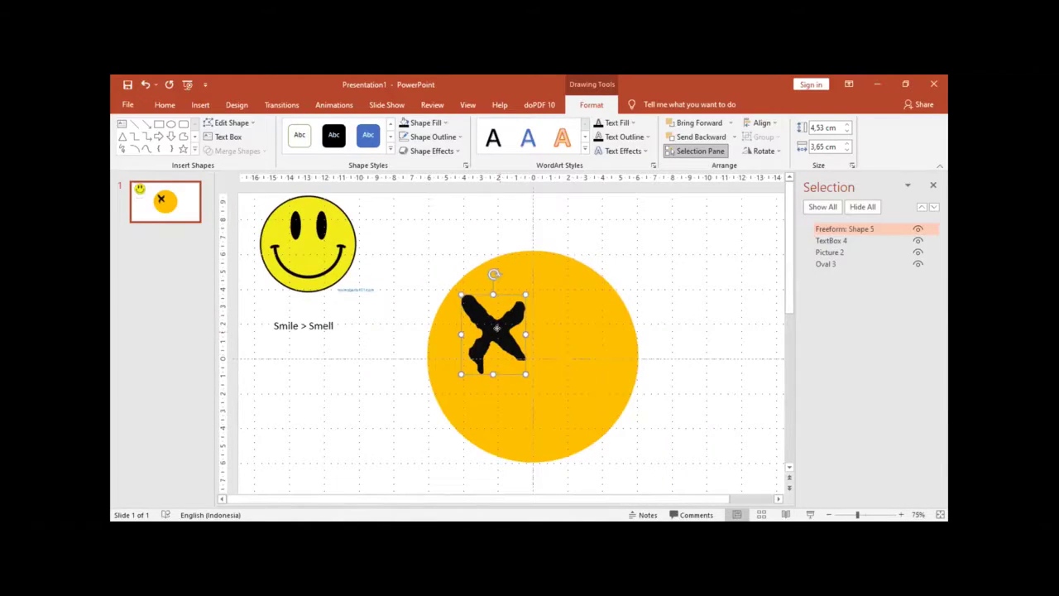
pyautogui.moveTo(492, 329); pyautogui.dragTo(490, 327)
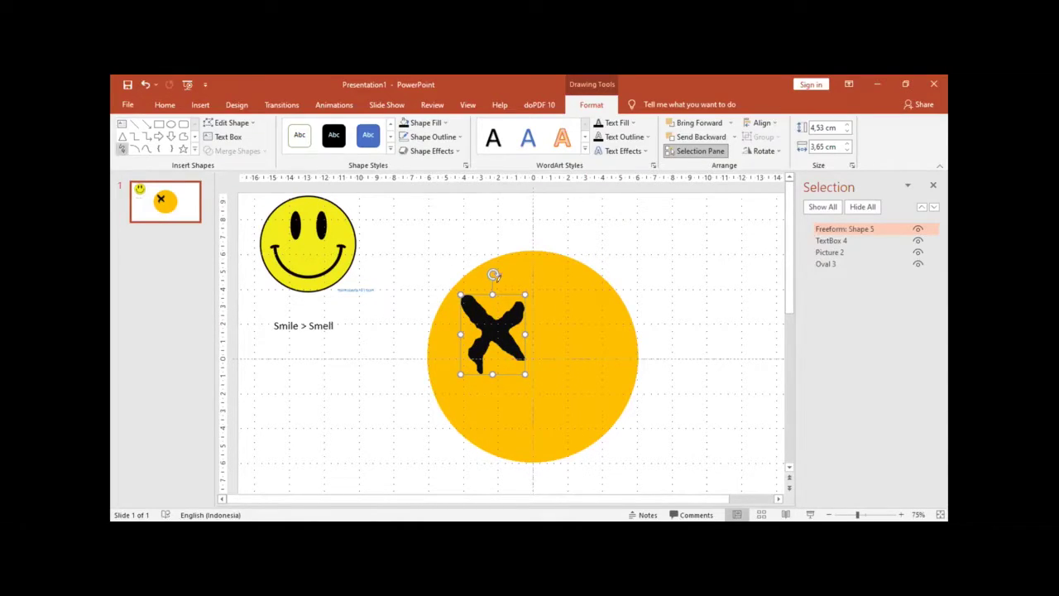
pyautogui.keyDown('ctrl'); pyautogui.scroll(5, 495, 279); pyautogui.keyUp('ctrl')
pyautogui.keyDown('ctrl'); pyautogui.scroll(2, 520, 281); pyautogui.keyUp('ctrl')
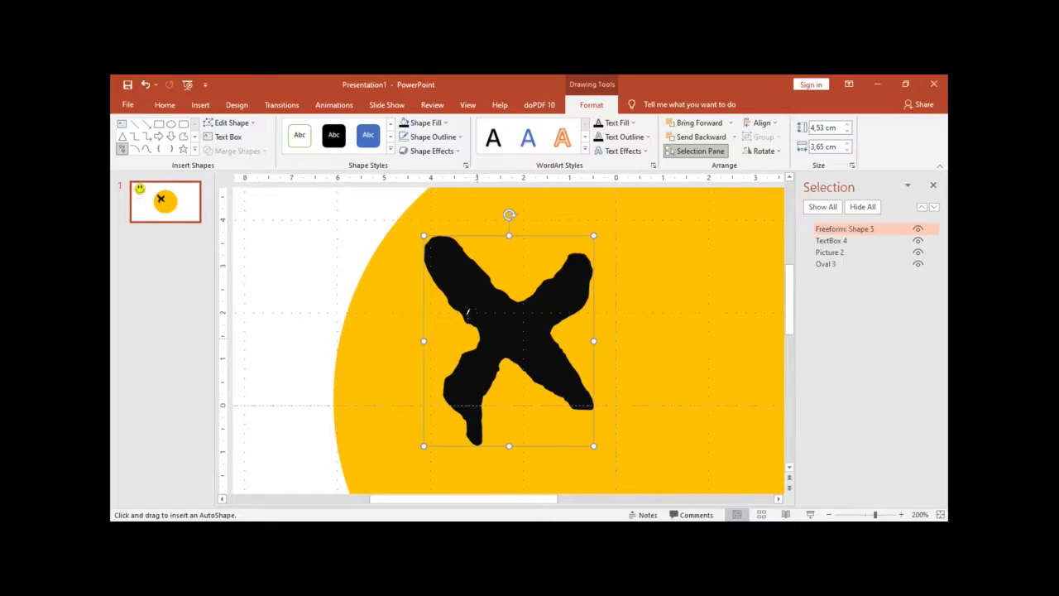
pyautogui.press('Escape')
pyautogui.moveTo(414, 240); pyautogui.dragTo(489, 277)
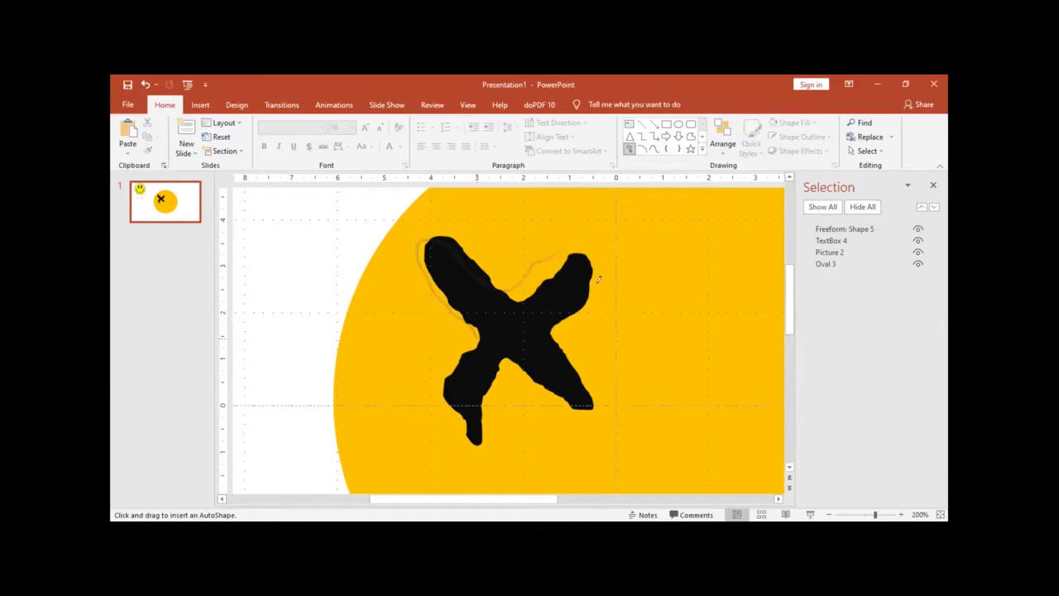
# Trace the Scribble line down the X's right arm and around its lower-left arm with a drip
pyautogui.moveTo(600, 241); pyautogui.dragTo(614, 275)
pyautogui.moveTo(586, 372); pyautogui.dragTo(568, 409)
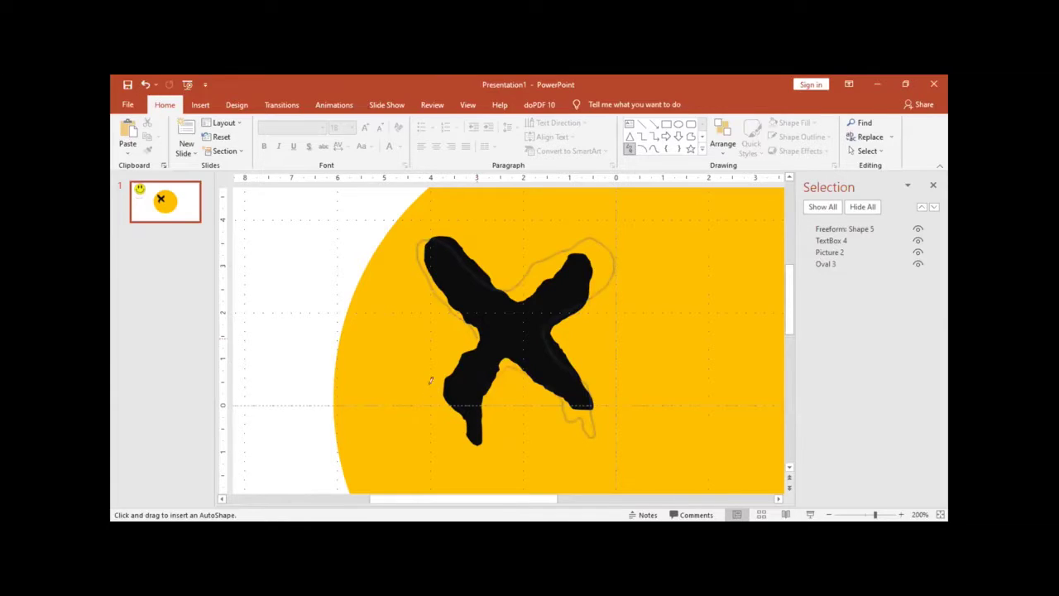
pyautogui.moveTo(430, 380); pyautogui.dragTo(477, 331)
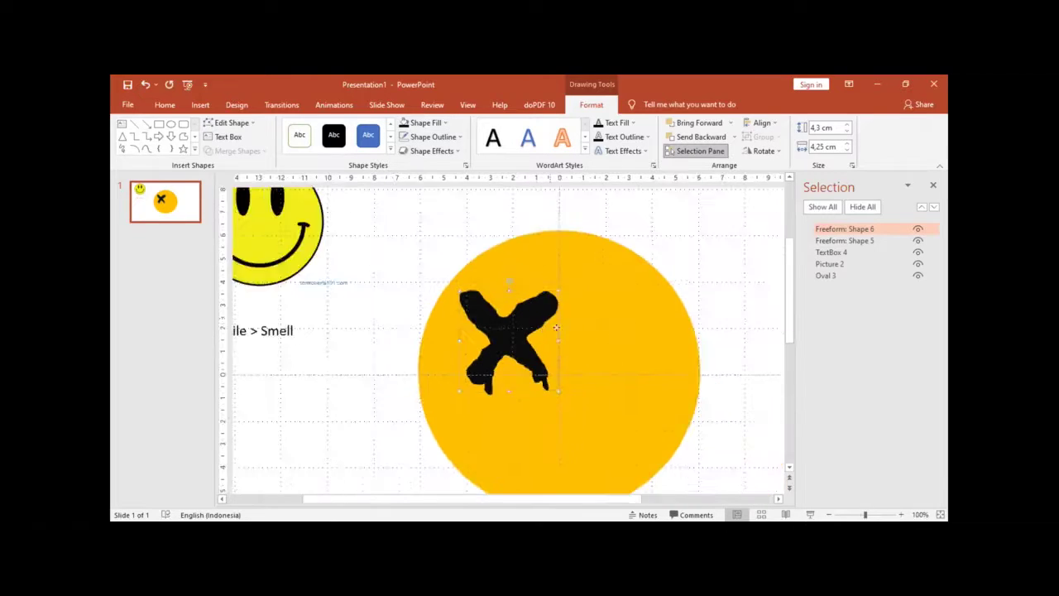
# Move the drippy X to the circle's upper right, shift the first X left, and select both
pyautogui.keyDown('ctrl'); pyautogui.scroll(-1, 556, 328); pyautogui.keyUp('ctrl')
pyautogui.keyDown('ctrl'); pyautogui.moveTo(495, 328); pyautogui.dragTo(571, 326); pyautogui.keyUp('ctrl')
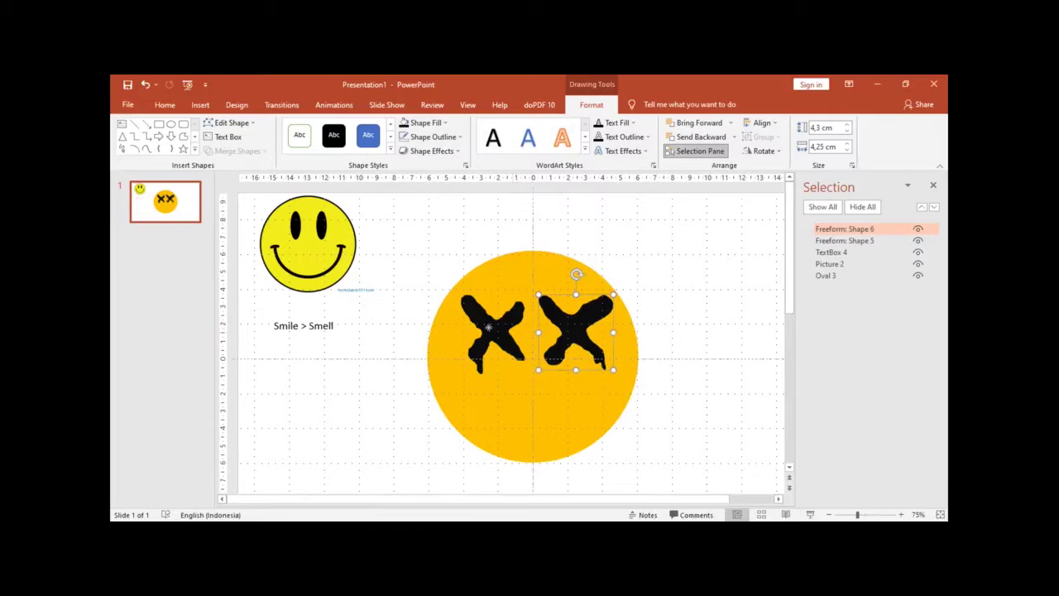
pyautogui.moveTo(489, 328); pyautogui.dragTo(479, 329)
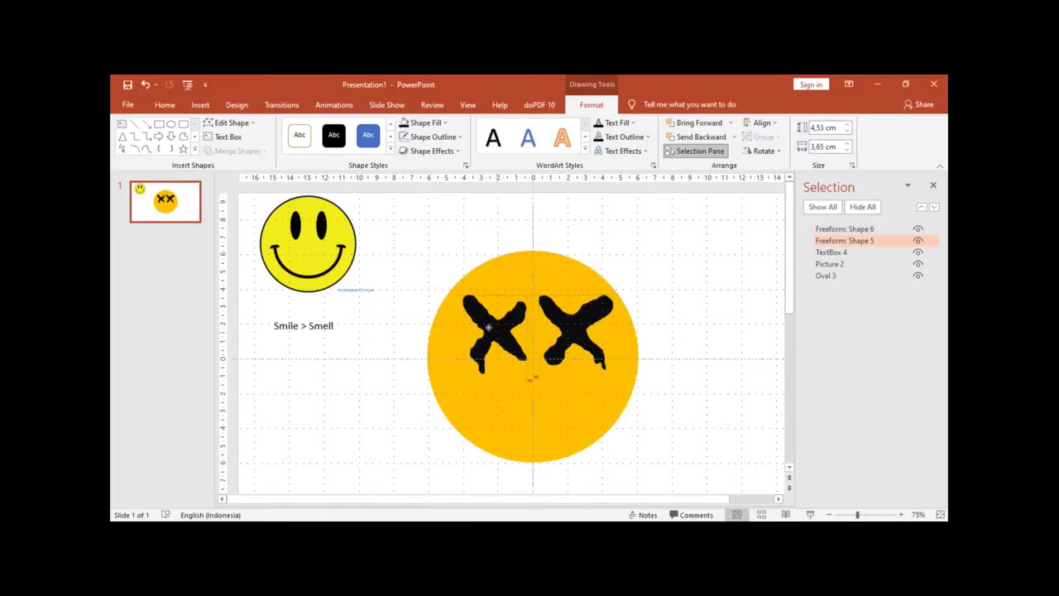
pyautogui.keyDown('shift'); pyautogui.click(607, 363); pyautogui.keyUp('shift')
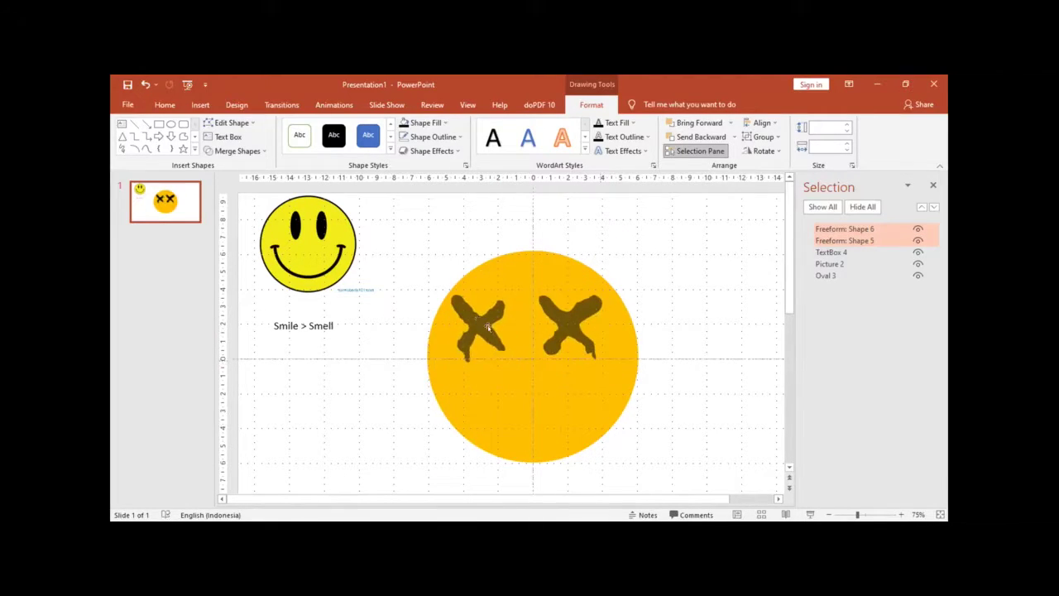
# Tilt the right X eye slightly clockwise
pyautogui.moveTo(488, 328); pyautogui.dragTo(489, 329)
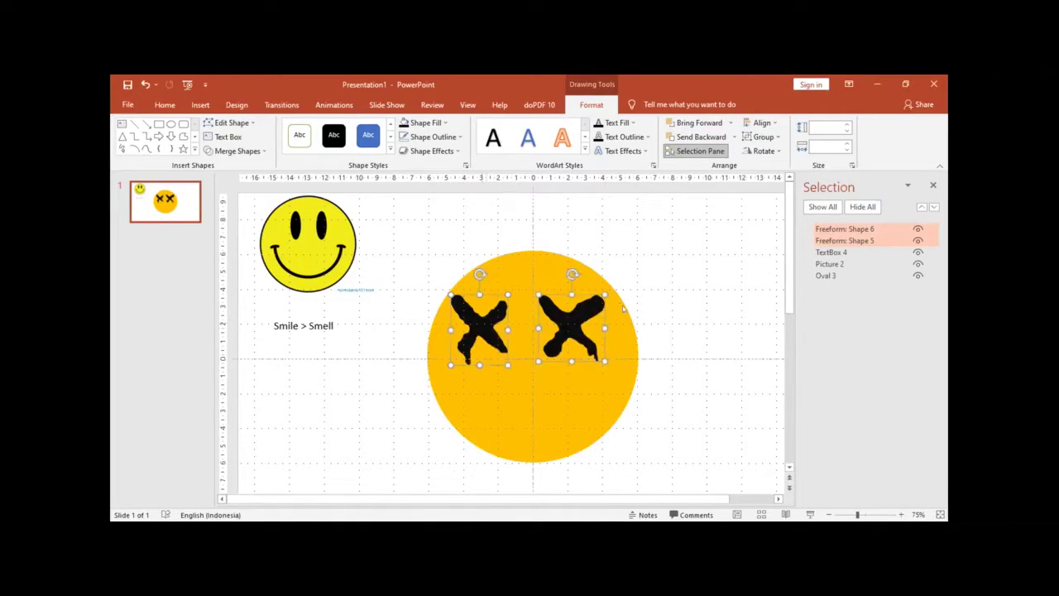
pyautogui.press('Escape')
pyautogui.click(571, 321)
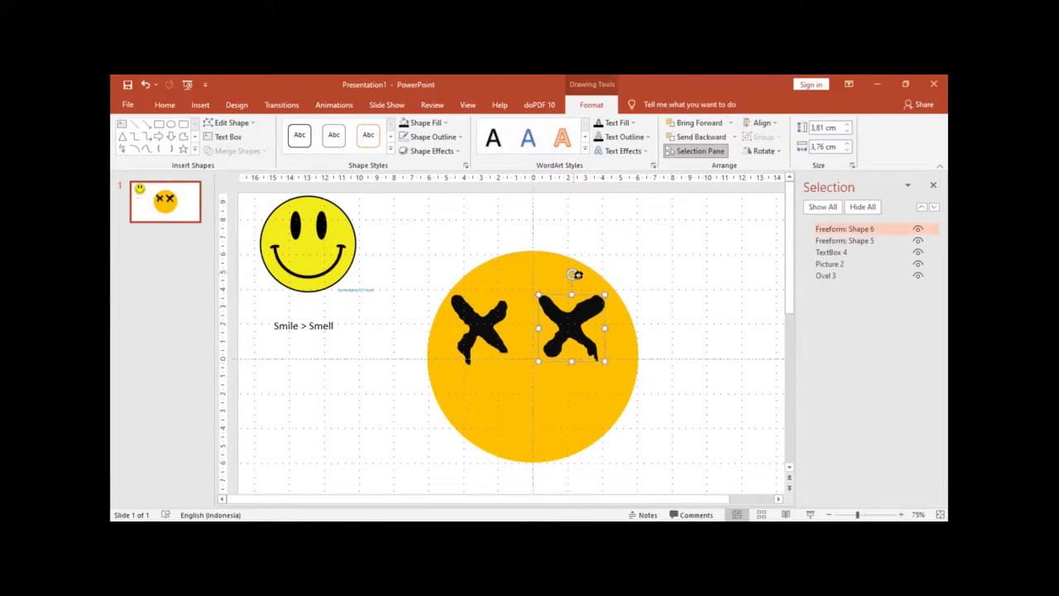
pyautogui.moveTo(575, 274); pyautogui.dragTo(582, 275)
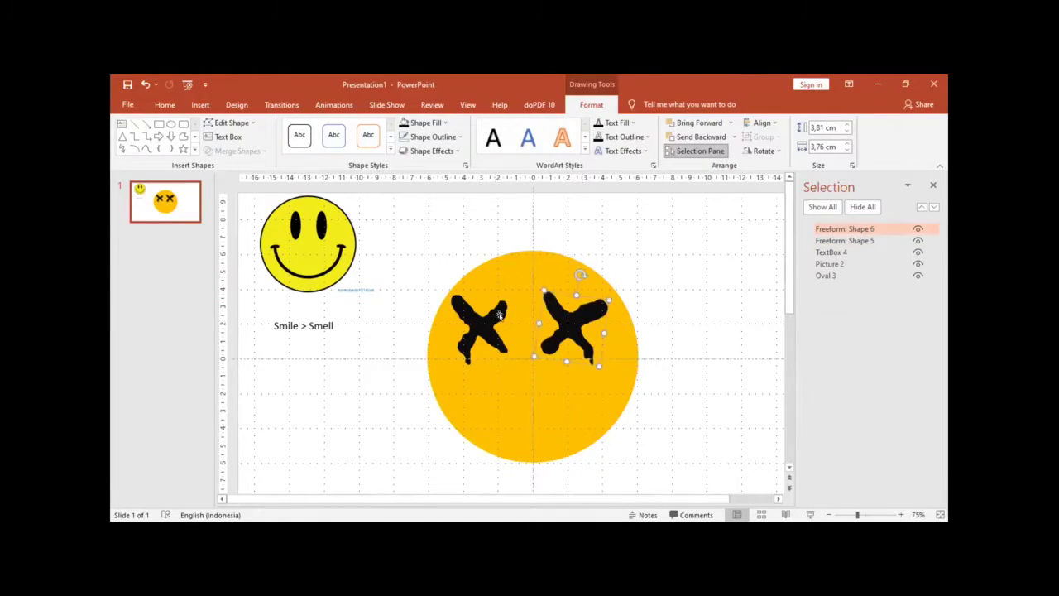
pyautogui.click(500, 315)
# Tilt the left X eye slightly and raise the right X eye a little higher
pyautogui.click(482, 323)
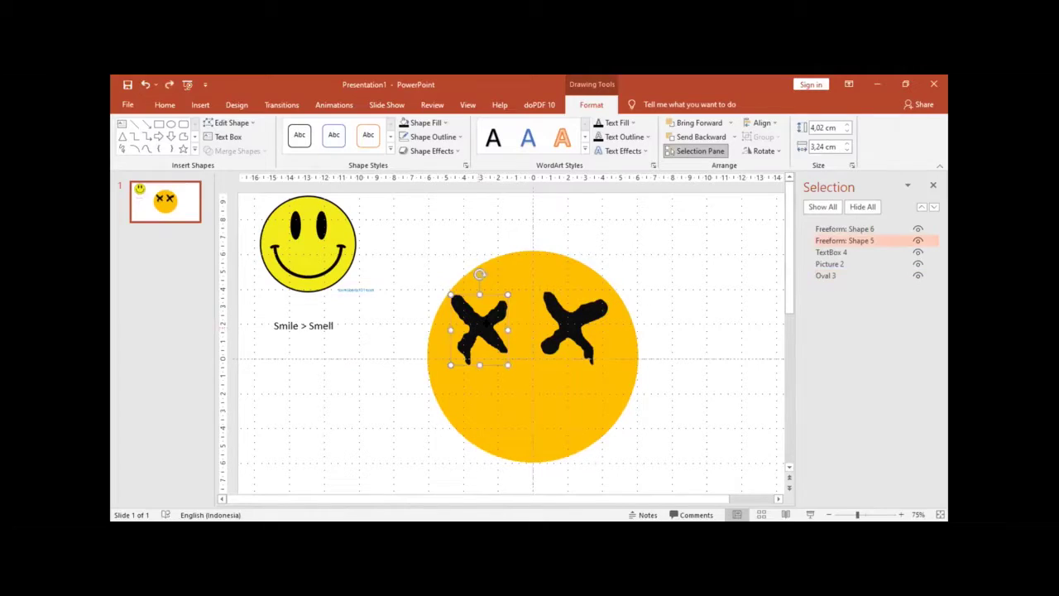
pyautogui.moveTo(479, 274); pyautogui.dragTo(488, 268)
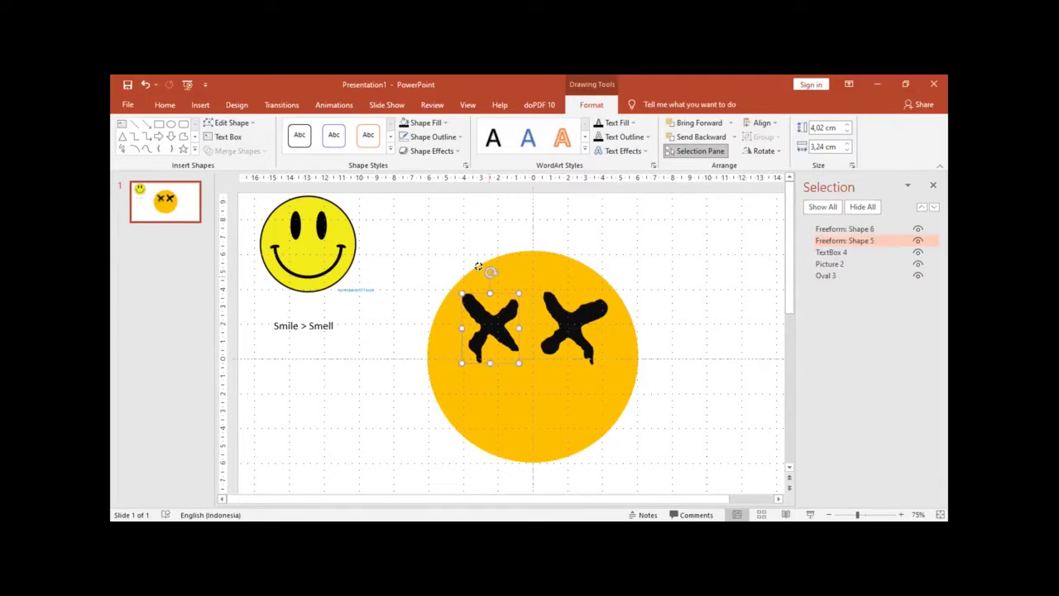
pyautogui.moveTo(491, 272); pyautogui.dragTo(547, 317)
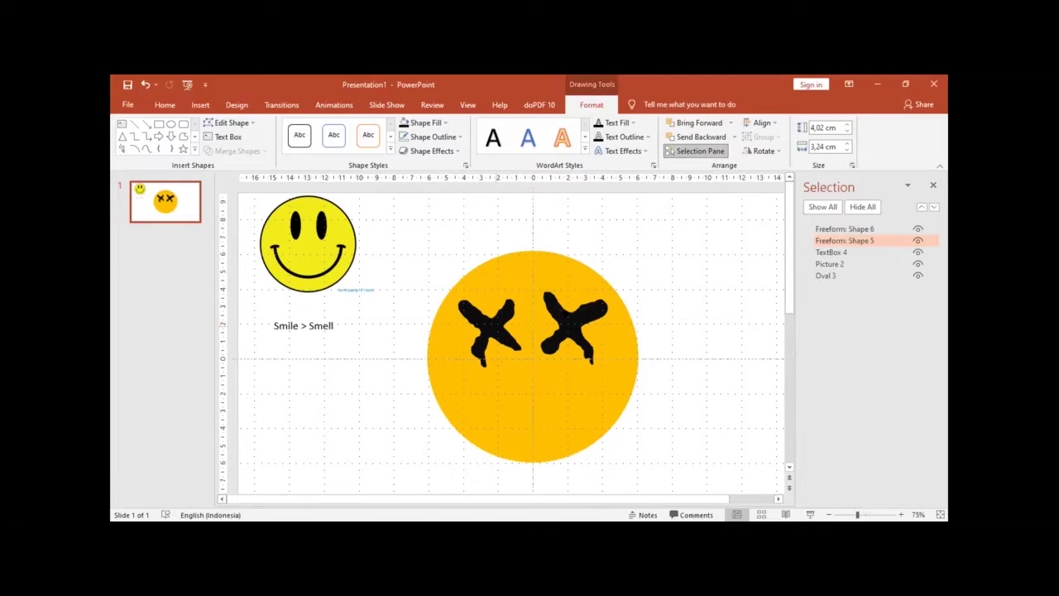
pyautogui.moveTo(561, 314); pyautogui.dragTo(560, 307)
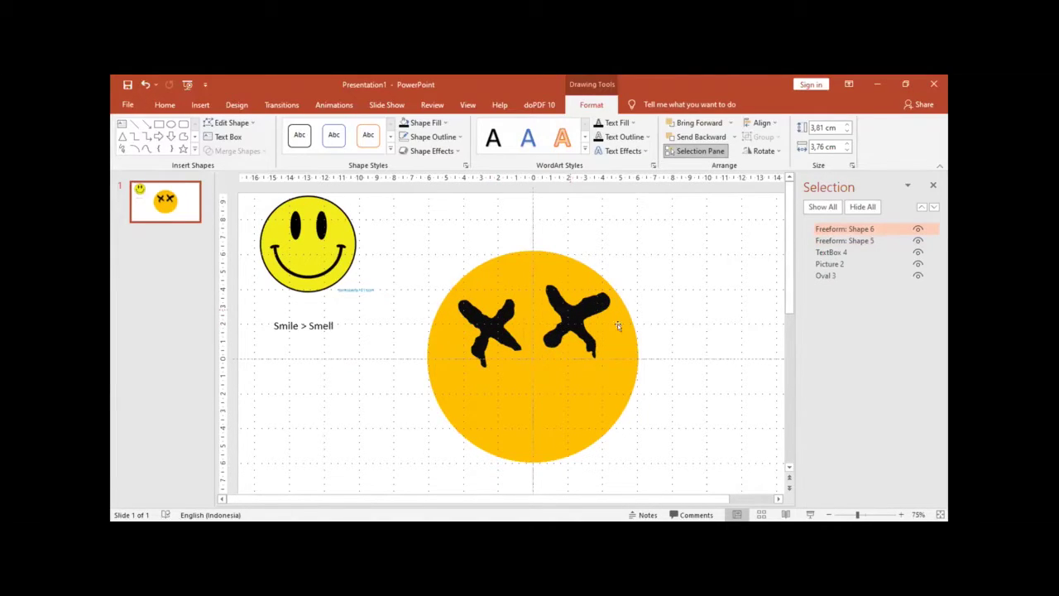
pyautogui.click(686, 289)
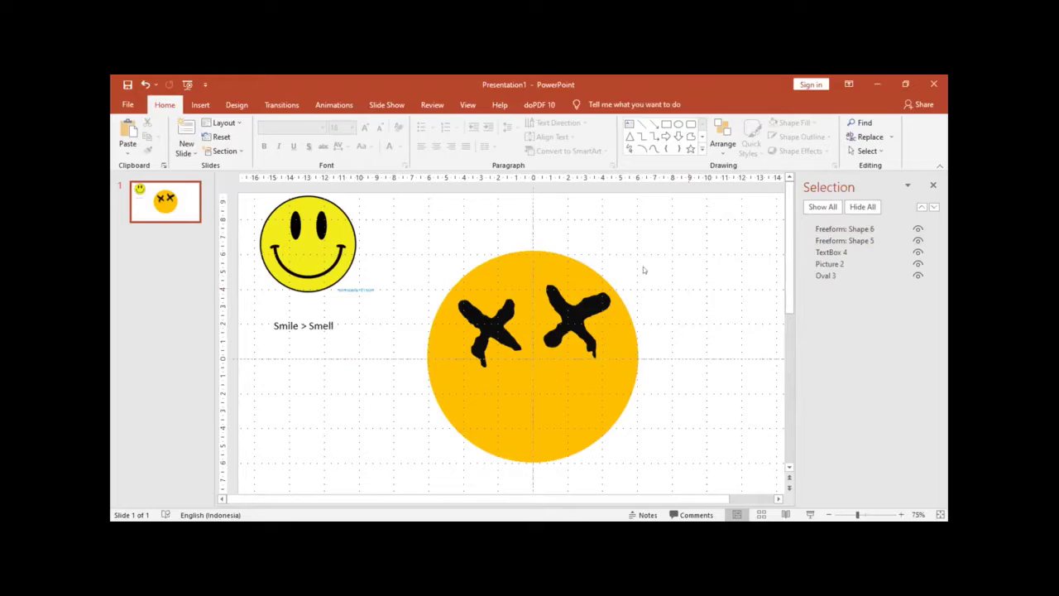
pyautogui.click(876, 86)
# Shrink the left X eye and nudge both X eyes into better positions on the face
pyautogui.click(507, 296)
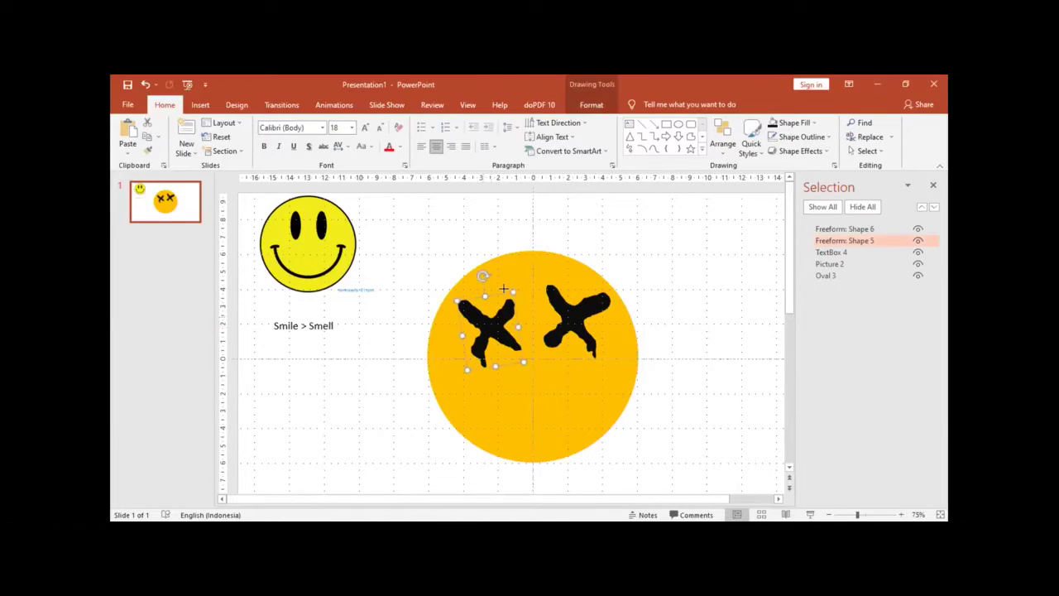
pyautogui.moveTo(513, 292); pyautogui.dragTo(504, 308)
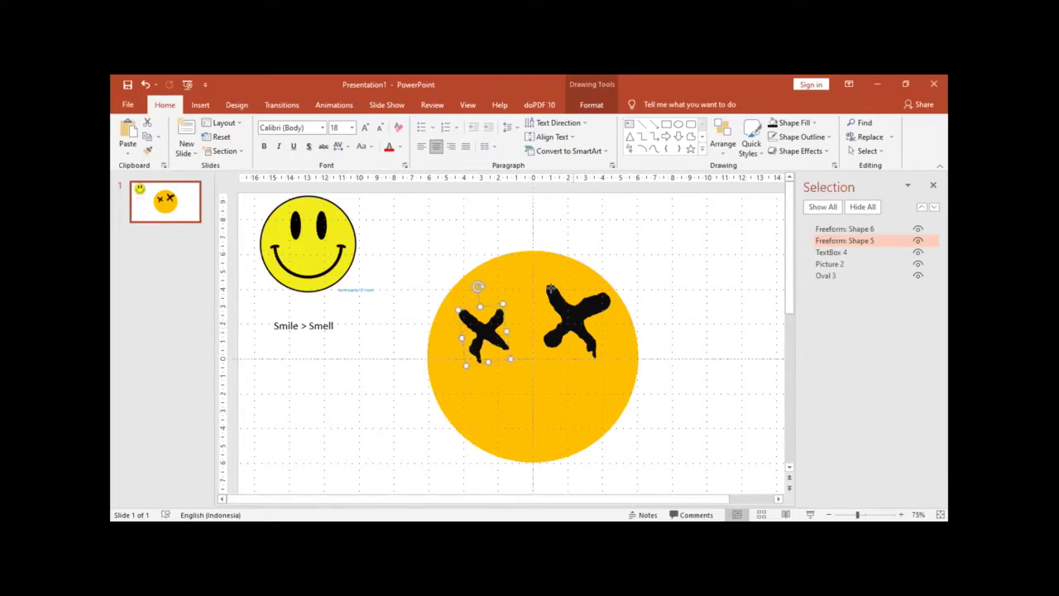
pyautogui.click(578, 273)
pyautogui.moveTo(558, 303); pyautogui.dragTo(560, 308)
pyautogui.click(489, 329)
pyautogui.moveTo(489, 329); pyautogui.dragTo(489, 327)
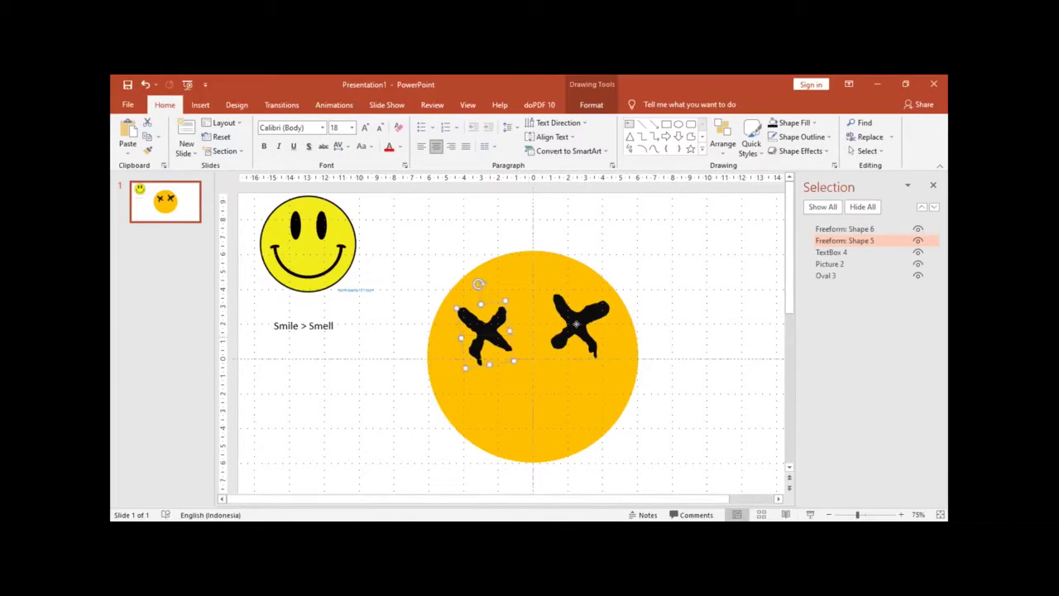
pyautogui.moveTo(576, 325); pyautogui.dragTo(588, 330)
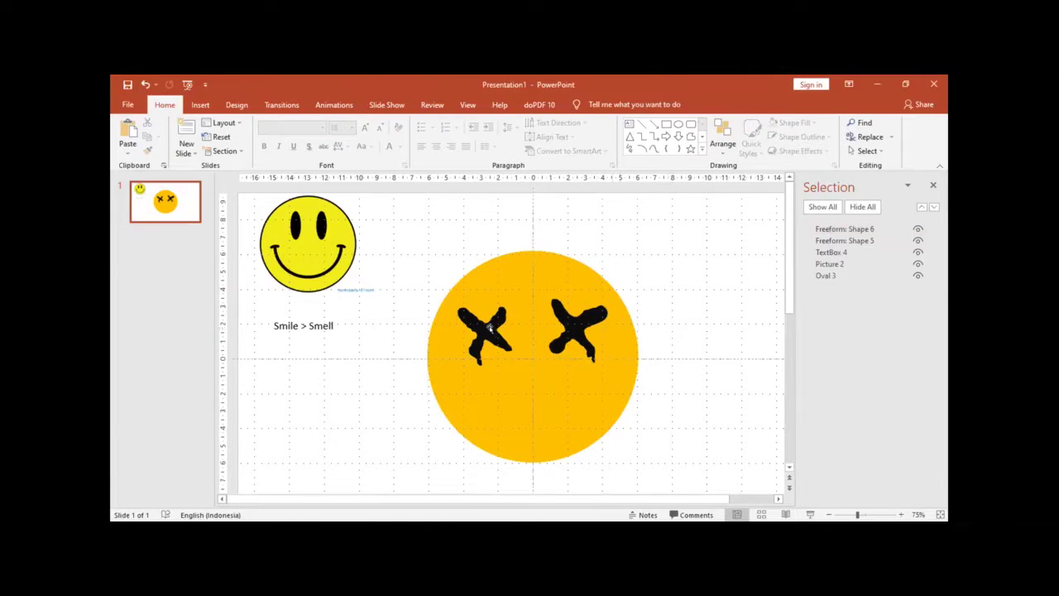
pyautogui.hotkey('shift', 'Tab')
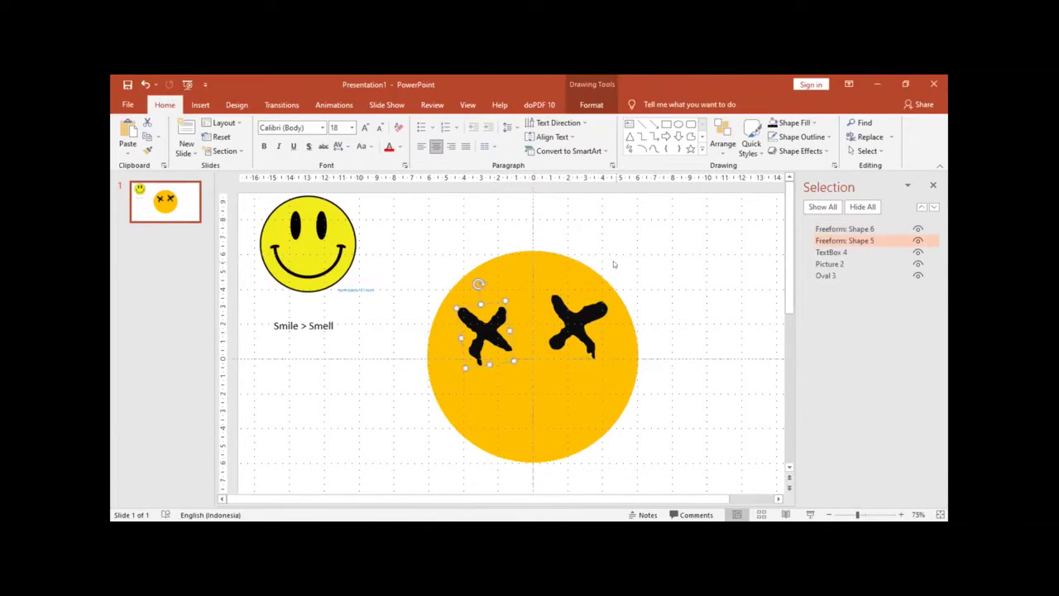
pyautogui.hotkey('ctrl', 'Right')
pyautogui.press('Escape')
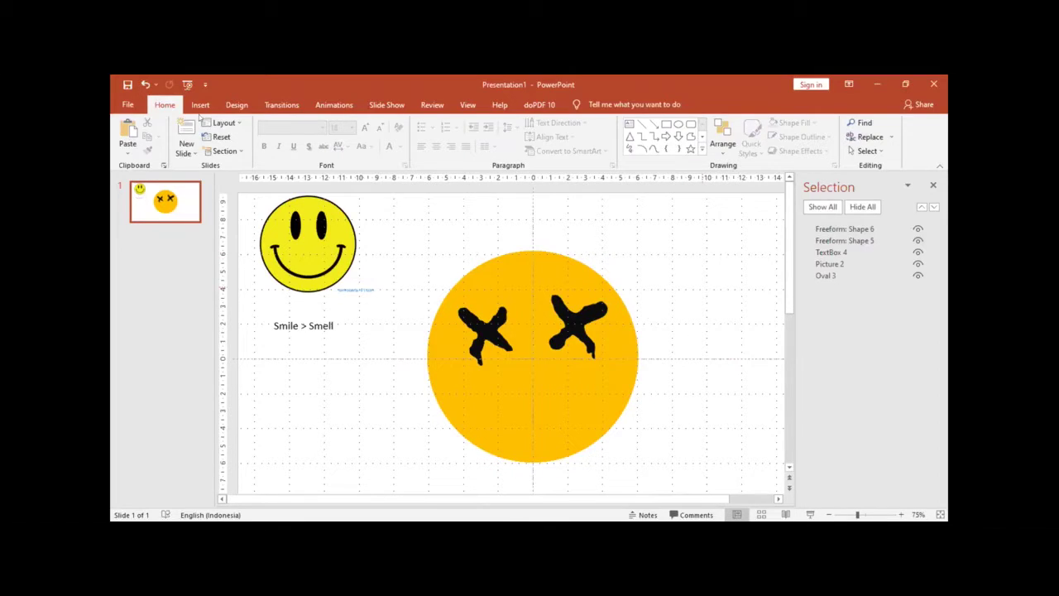
# Draw a first wavy freeform mouth curve across the face
pyautogui.click(200, 104)
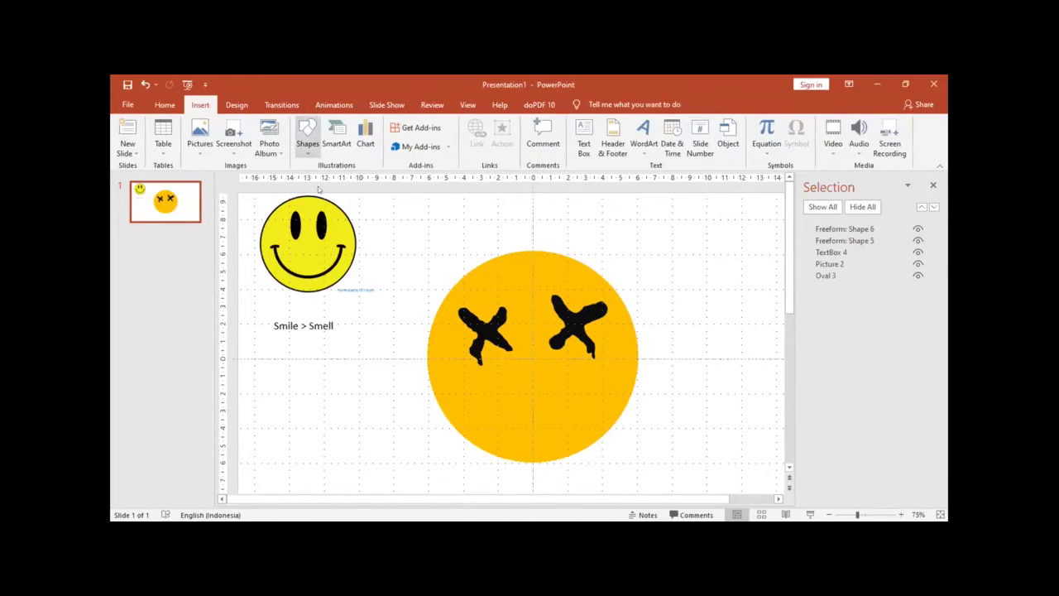
pyautogui.click(307, 136)
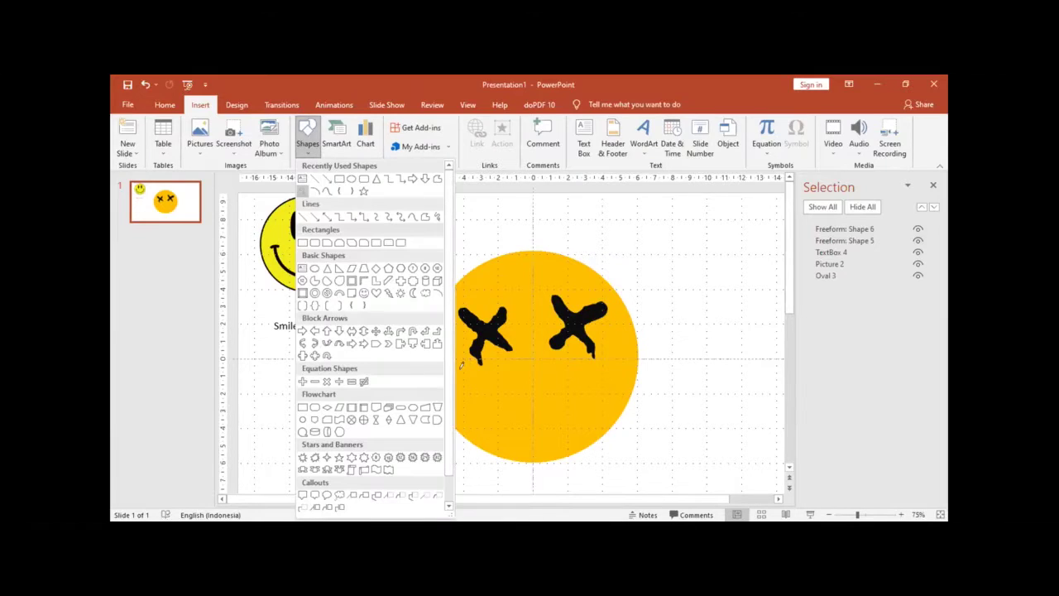
pyautogui.click(406, 209)
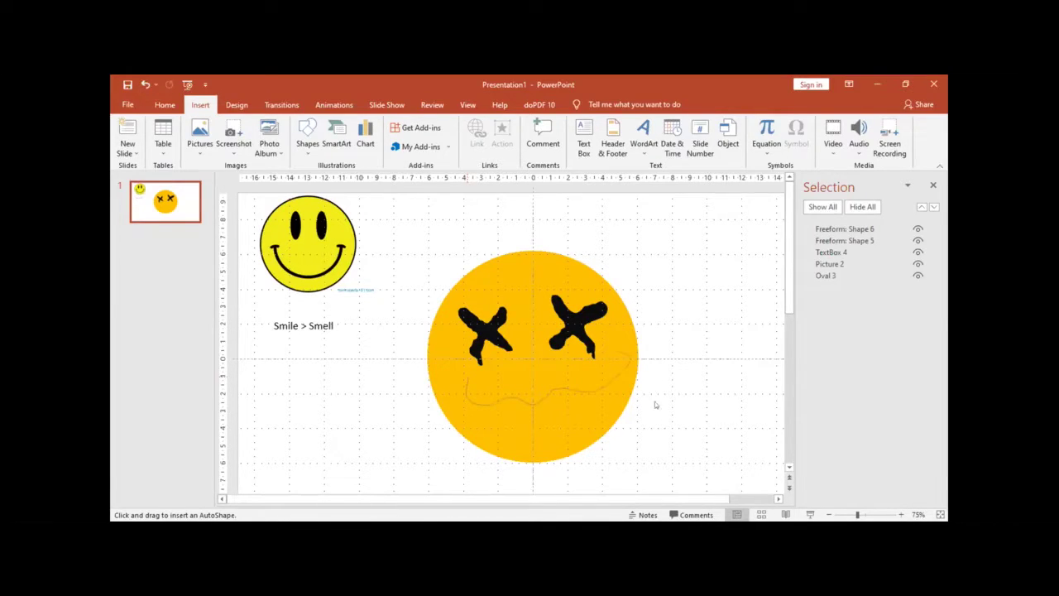
pyautogui.doubleClick(633, 373)
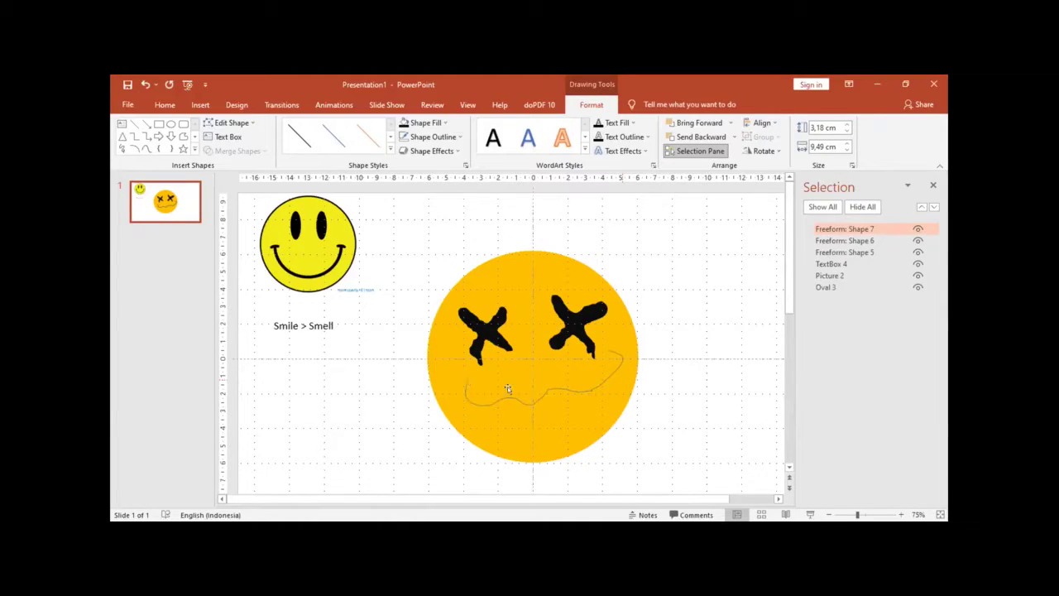
pyautogui.press('Escape')
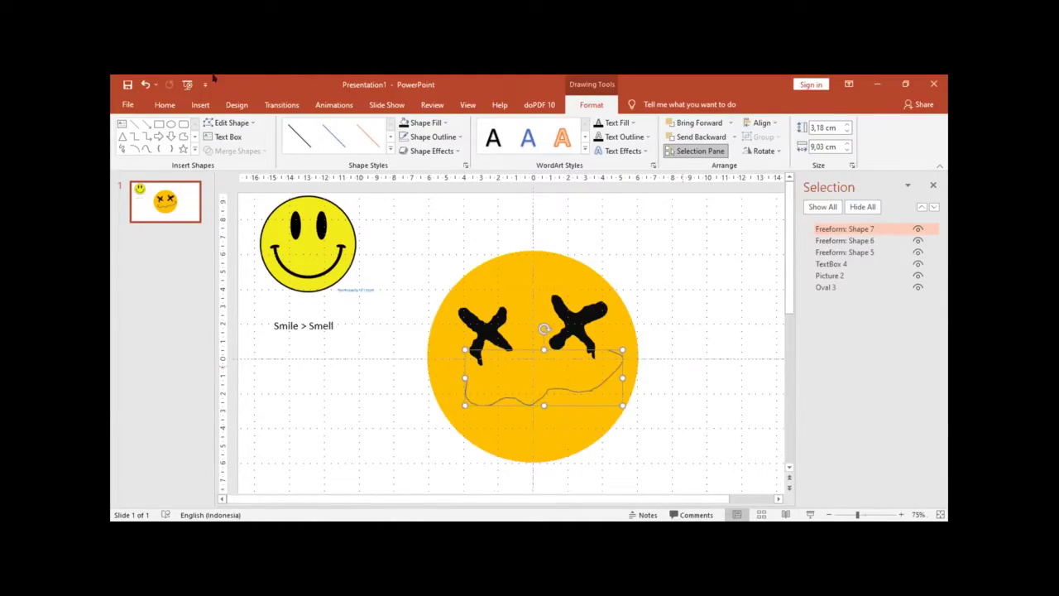
# Trace a freehand Scribble mouth outline below the two X eyes
pyautogui.scroll(5, 447, 321)
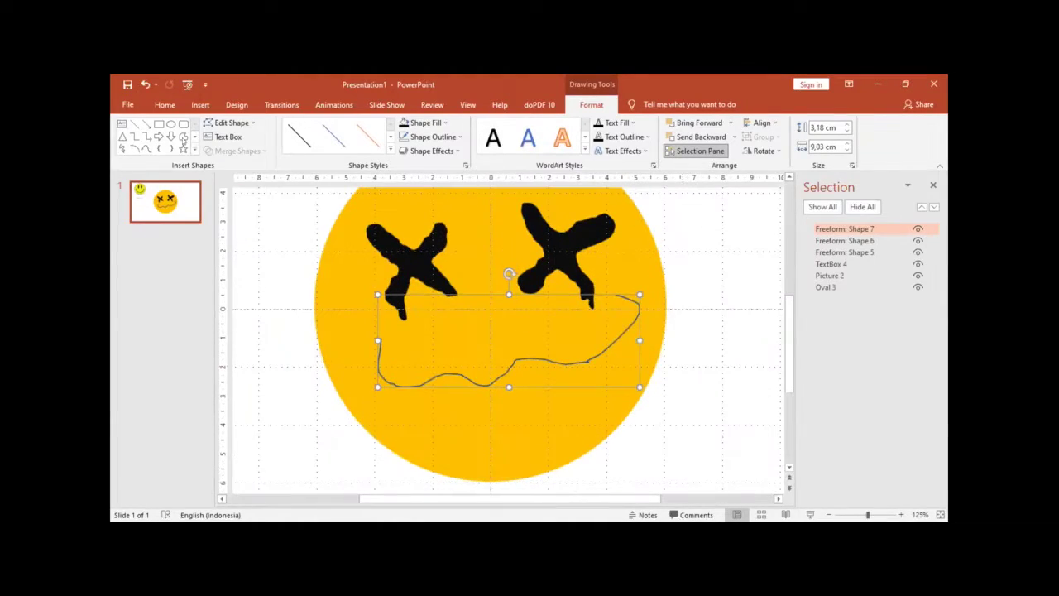
pyautogui.click(122, 149)
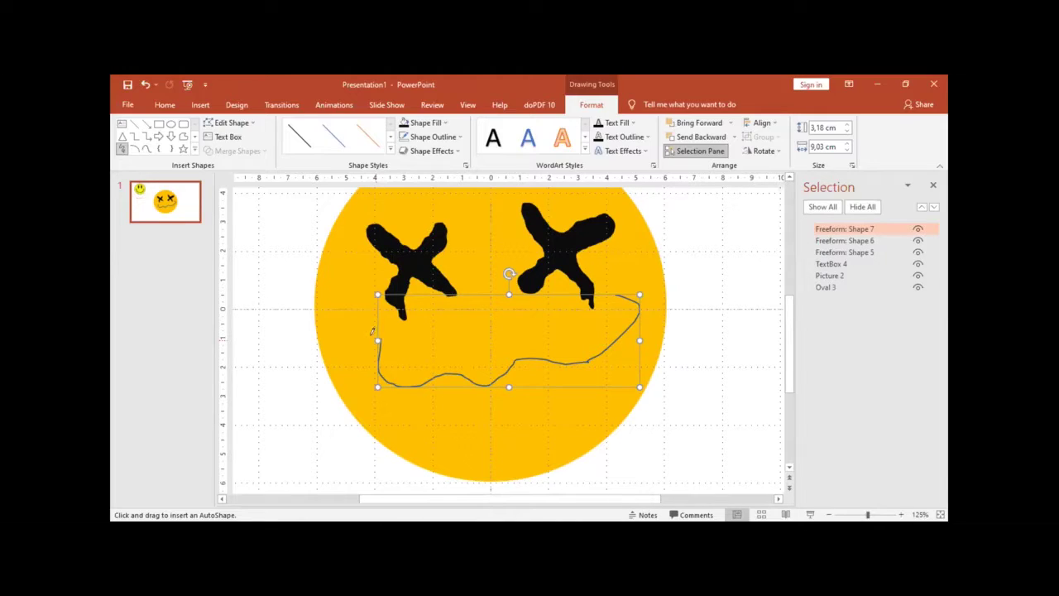
pyautogui.moveTo(363, 348)
pyautogui.mouseDown()
pyautogui.moveTo(361, 370)
pyautogui.moveTo(400, 395)
pyautogui.moveTo(441, 381)
pyautogui.moveTo(498, 389)
pyautogui.moveTo(577, 369)
pyautogui.moveTo(629, 290)
pyautogui.moveTo(619, 321)
pyautogui.mouseUp()
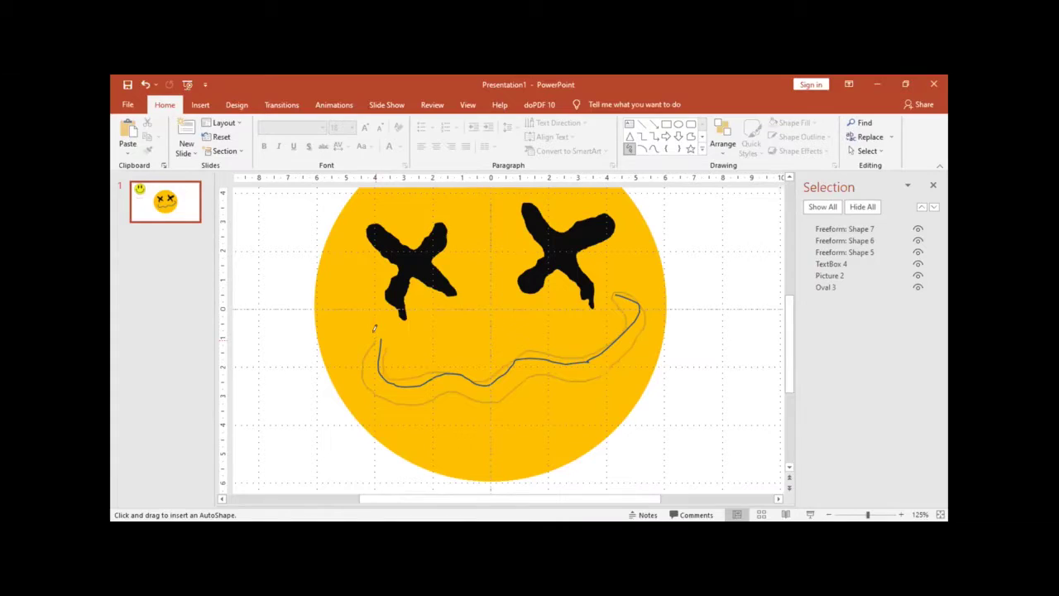
# Close the scribble into a filled black mouth shape and move it into place
pyautogui.click(372, 335)
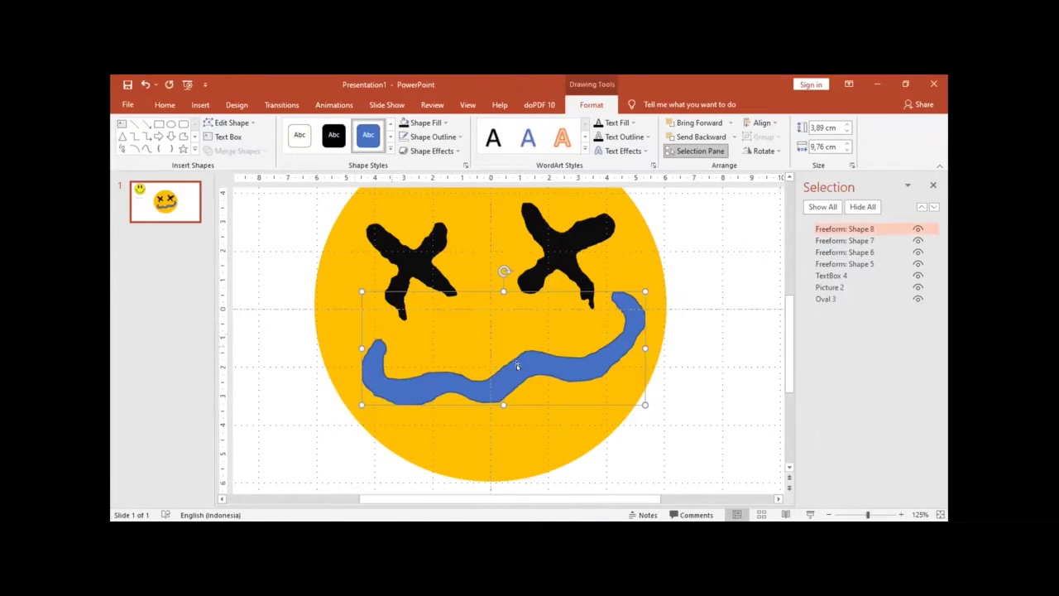
pyautogui.moveTo(508, 396)
pyautogui.mouseDown()
pyautogui.moveTo(512, 364)
pyautogui.moveTo(517, 384)
pyautogui.mouseUp()
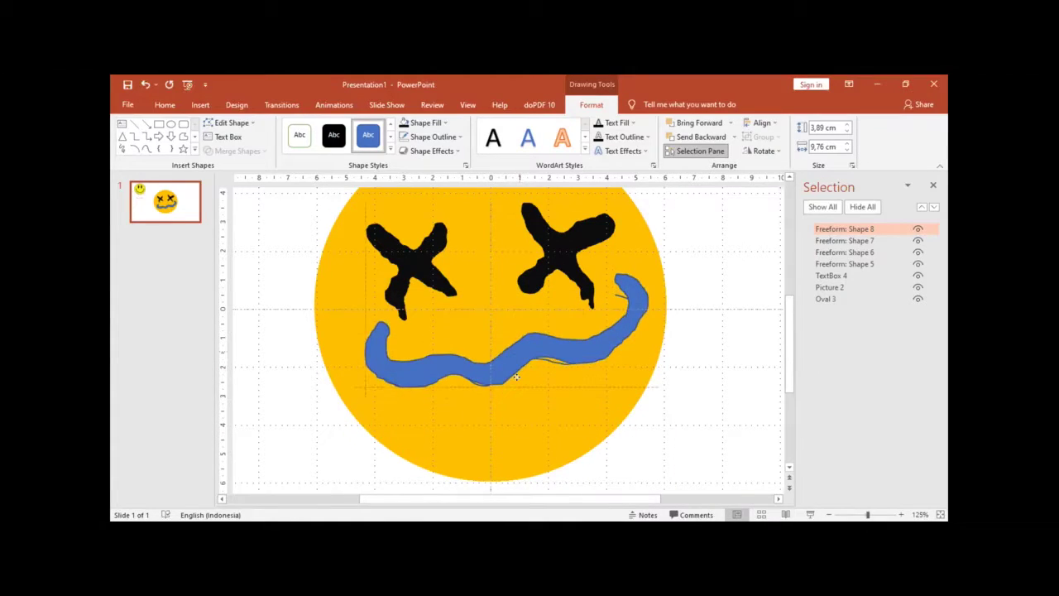
pyautogui.moveTo(518, 383); pyautogui.dragTo(618, 292)
# Delete the leftover thin guide line, then shift the mouth and undo that move
pyautogui.click(618, 291)
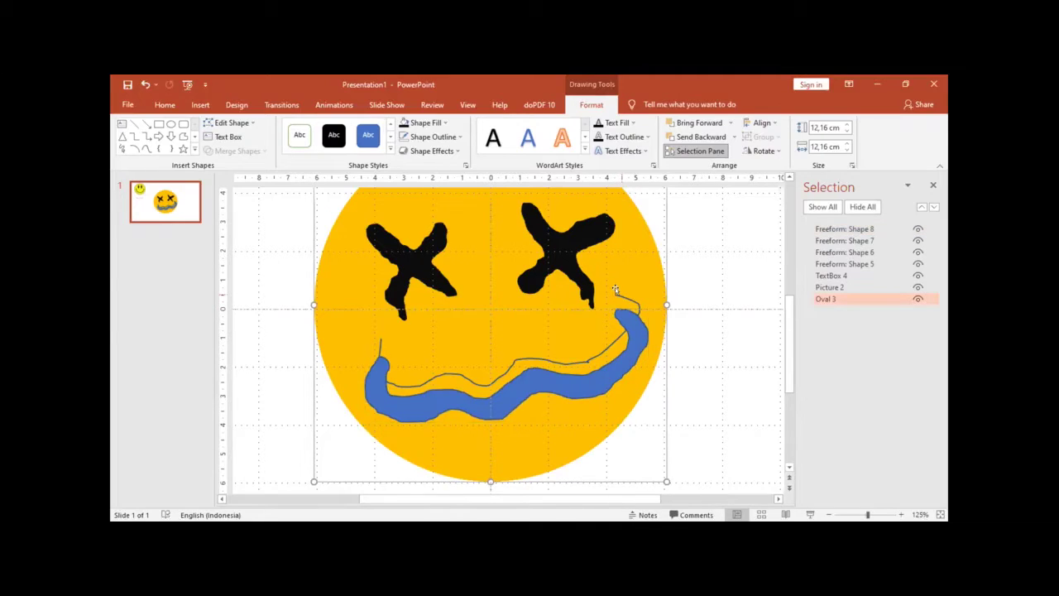
pyautogui.click(520, 387)
pyautogui.press('Delete')
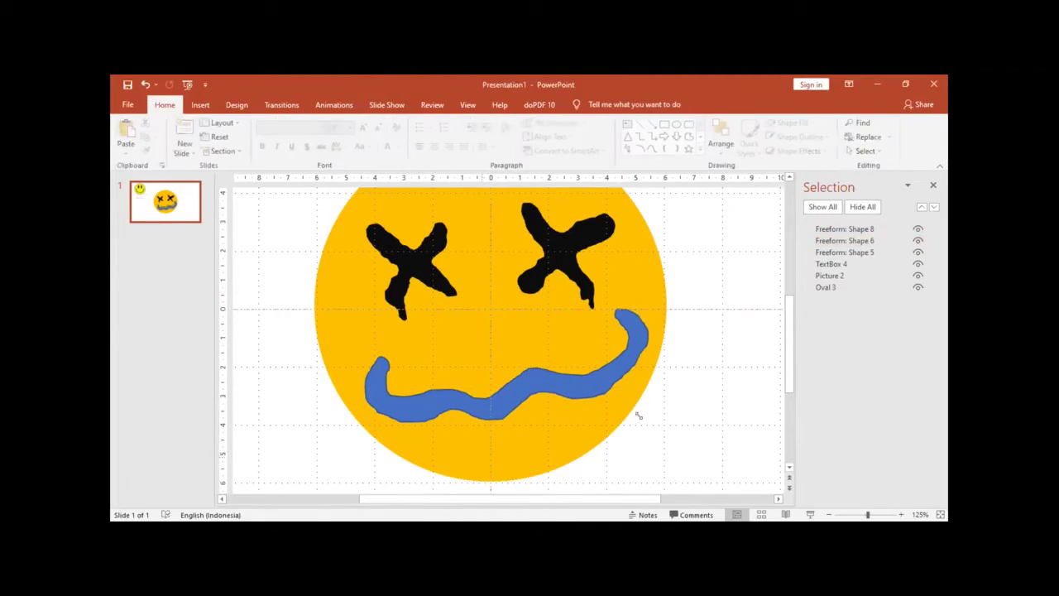
pyautogui.click(639, 415)
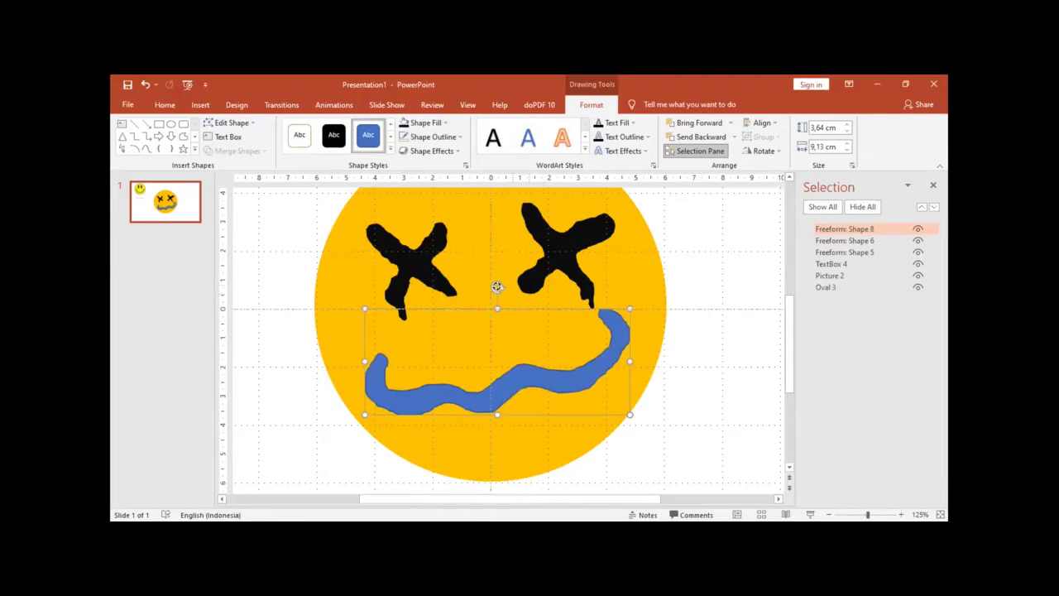
pyautogui.moveTo(492, 282)
pyautogui.mouseDown()
pyautogui.moveTo(507, 366)
pyautogui.moveTo(519, 363)
pyautogui.mouseUp()
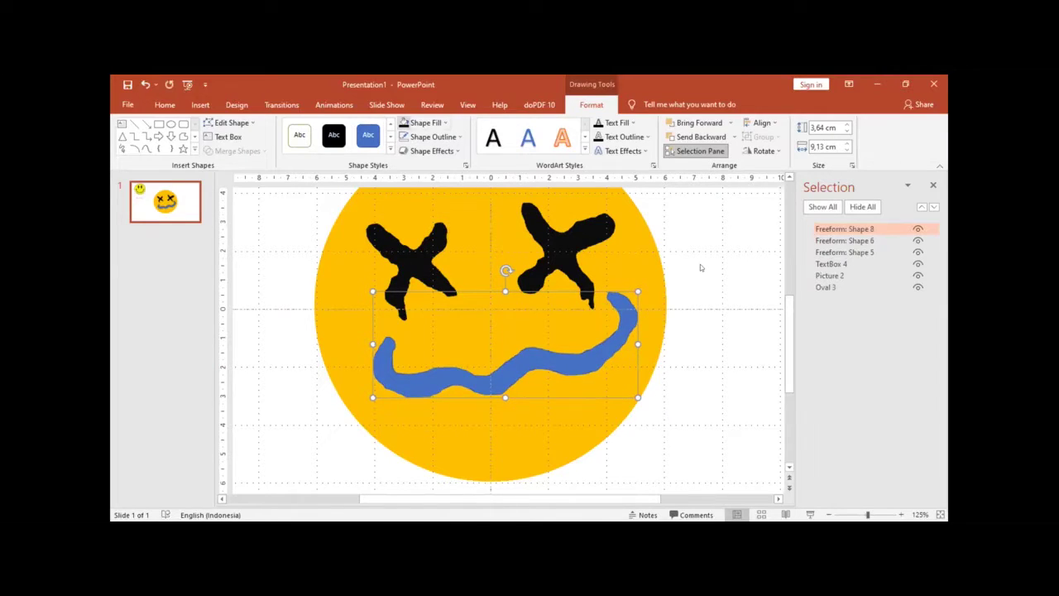
pyautogui.hotkey('ctrl', 'z')
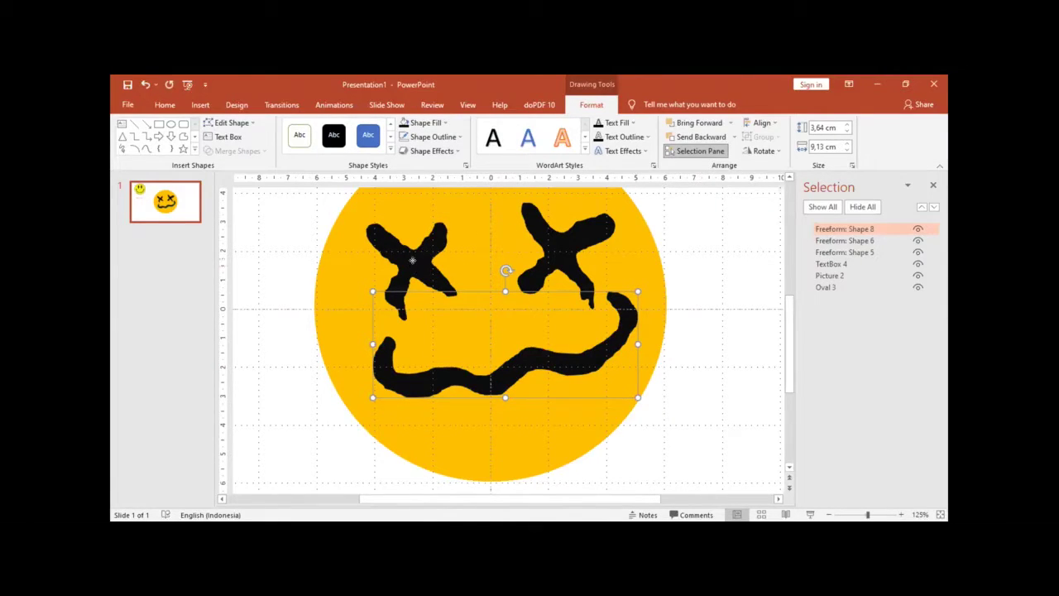
# Nudge the left X eye slightly left and down, and the right X eye up and left
pyautogui.click(409, 268)
pyautogui.moveTo(408, 268); pyautogui.dragTo(405, 276)
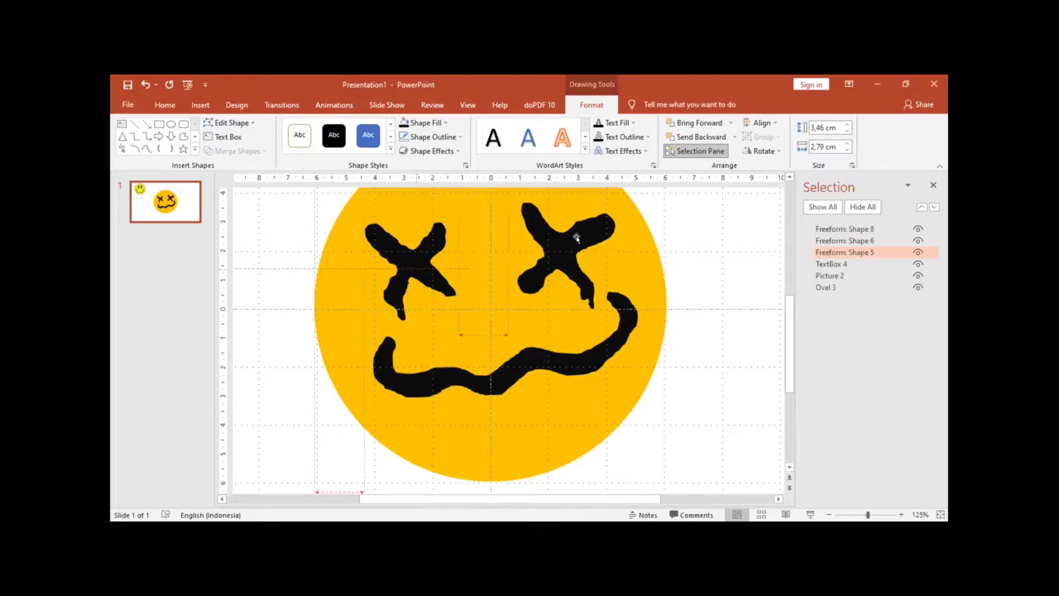
pyautogui.click(568, 220)
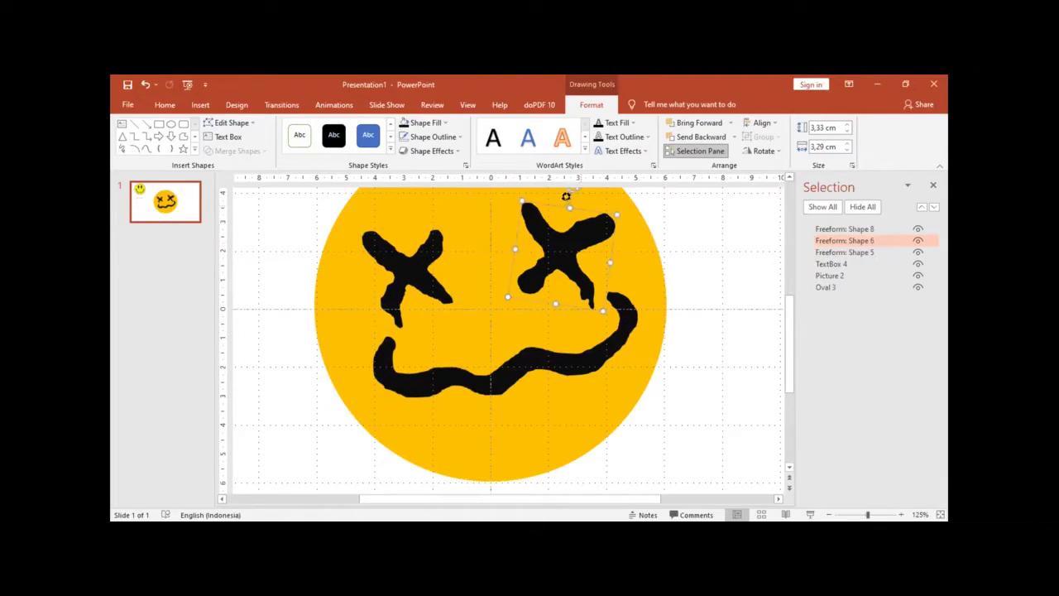
pyautogui.scroll(1, 568, 220)
pyautogui.moveTo(568, 268); pyautogui.dragTo(564, 264)
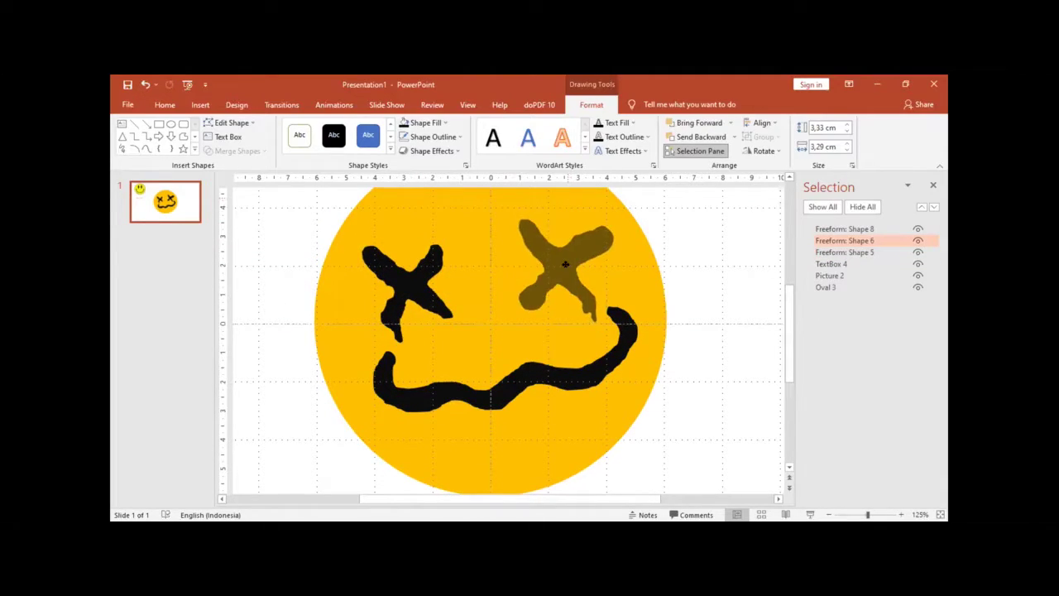
pyautogui.click(701, 247)
pyautogui.press('Left')
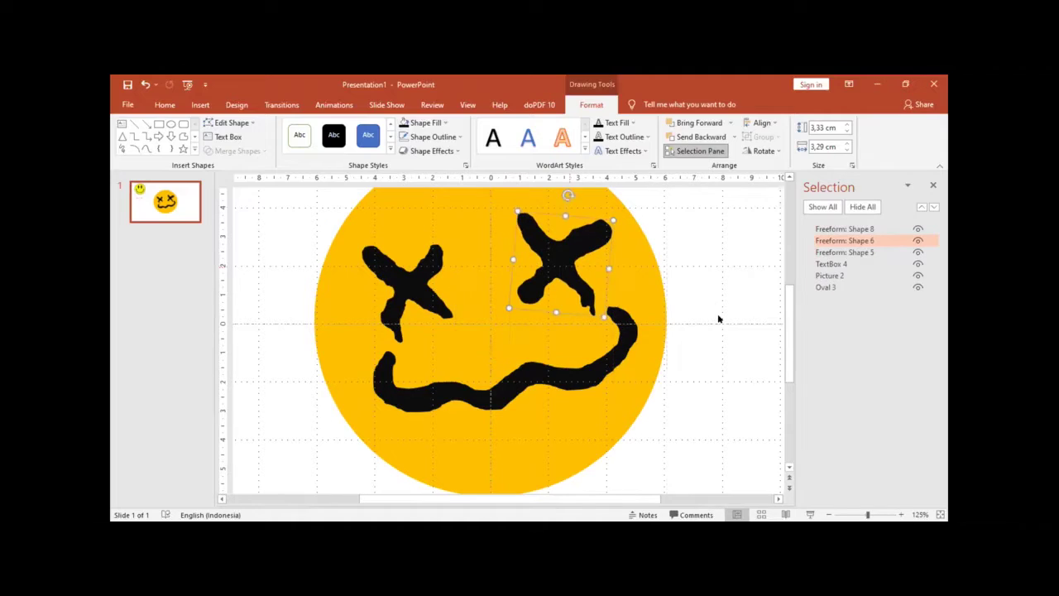
pyautogui.click(673, 286)
pyautogui.scroll(-3, 673, 285)
pyautogui.scroll(-2, 673, 286)
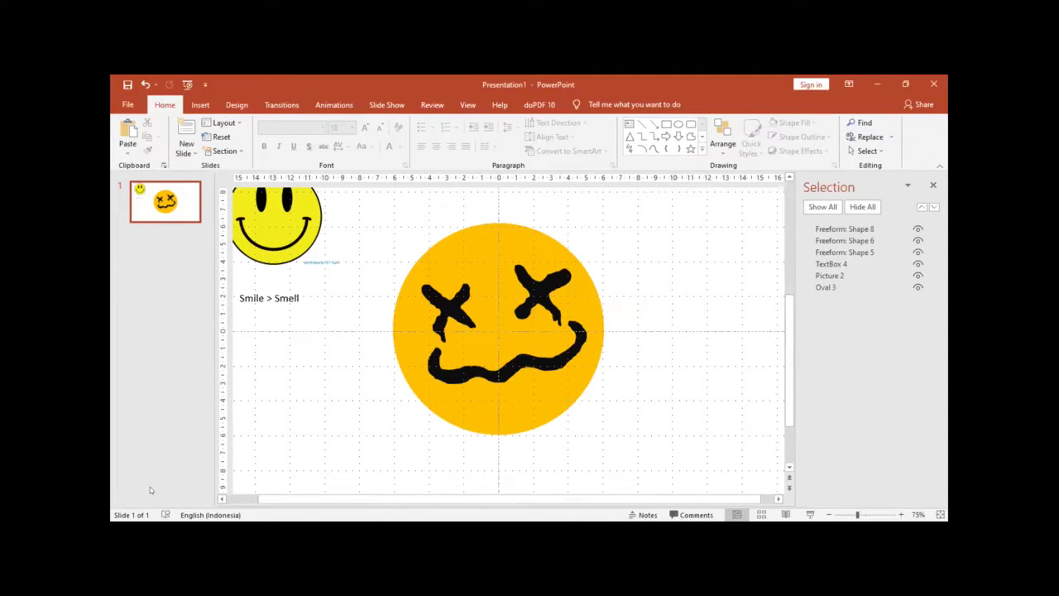
# Draw a freehand Scribble tongue shape hanging below the middle of the mouth
pyautogui.click(519, 362)
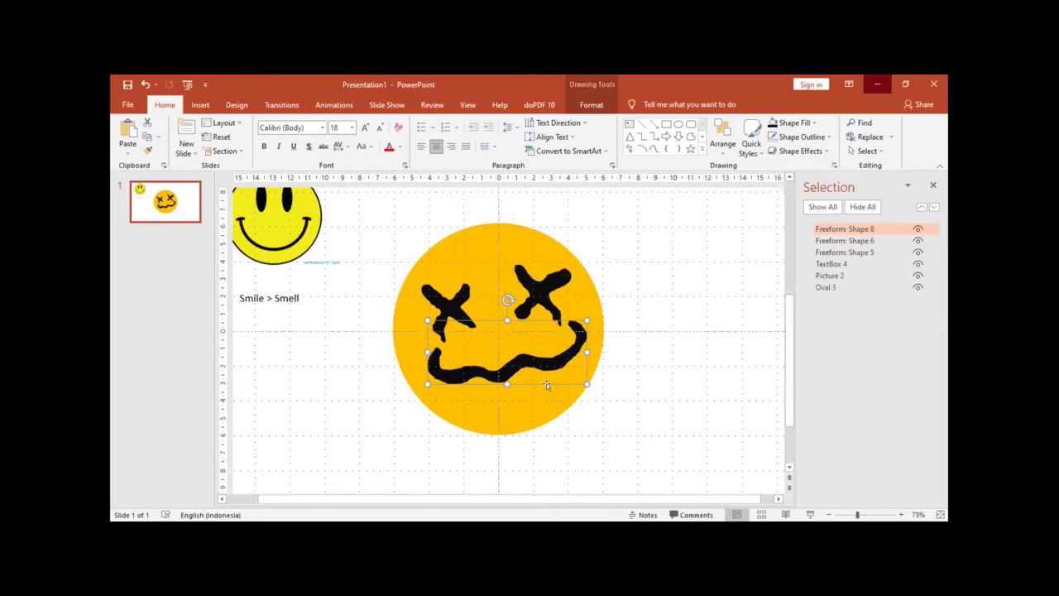
pyautogui.keyDown('ctrl'); pyautogui.scroll(4, 529, 379); pyautogui.keyUp('ctrl')
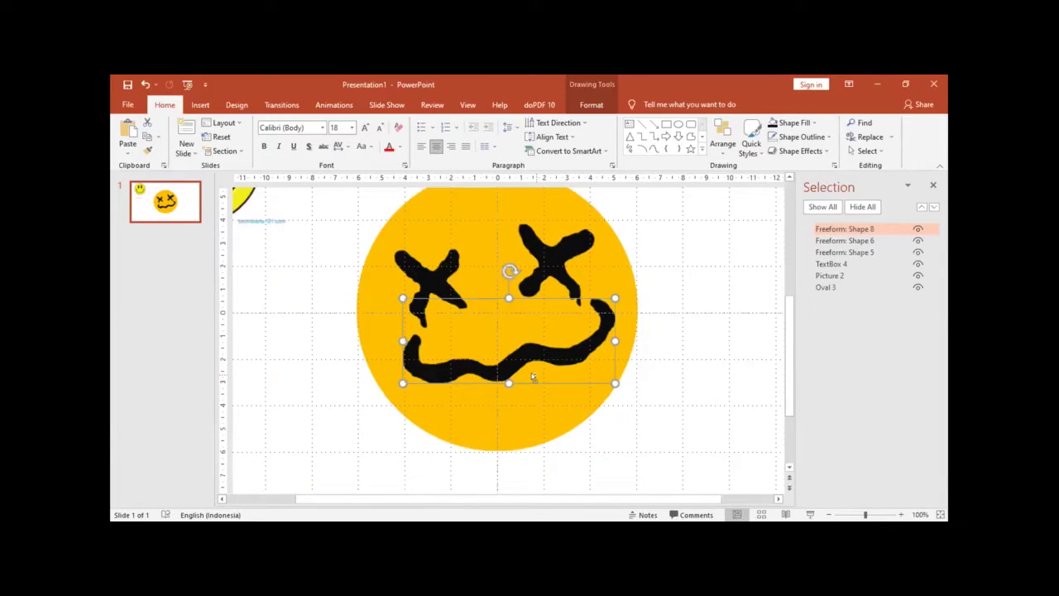
pyautogui.keyDown('ctrl'); pyautogui.scroll(4, 527, 383); pyautogui.keyUp('ctrl')
pyautogui.keyDown('ctrl'); pyautogui.scroll(5, 526, 382); pyautogui.keyUp('ctrl')
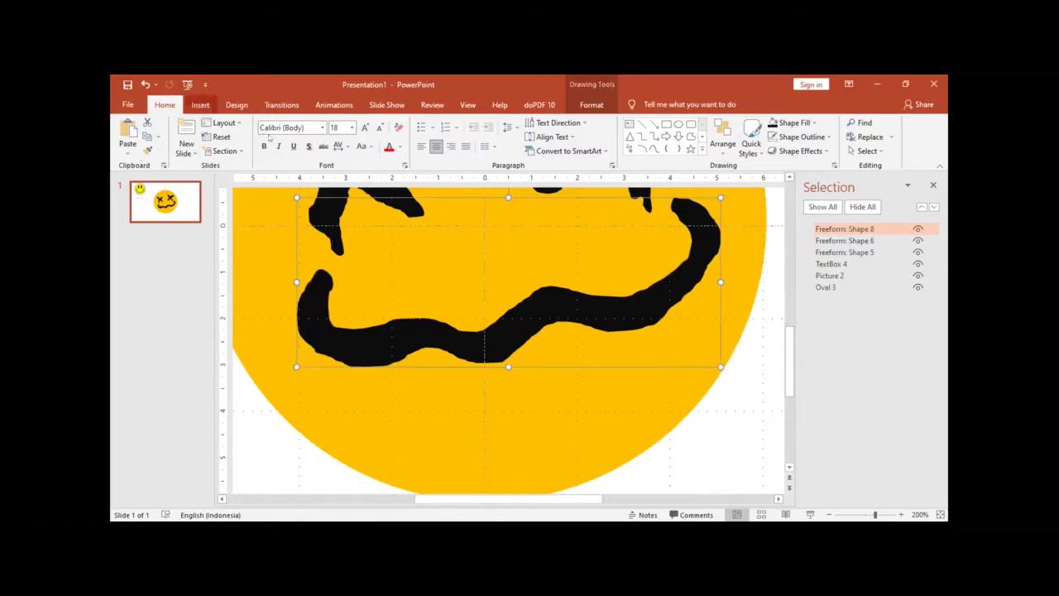
pyautogui.click(201, 105)
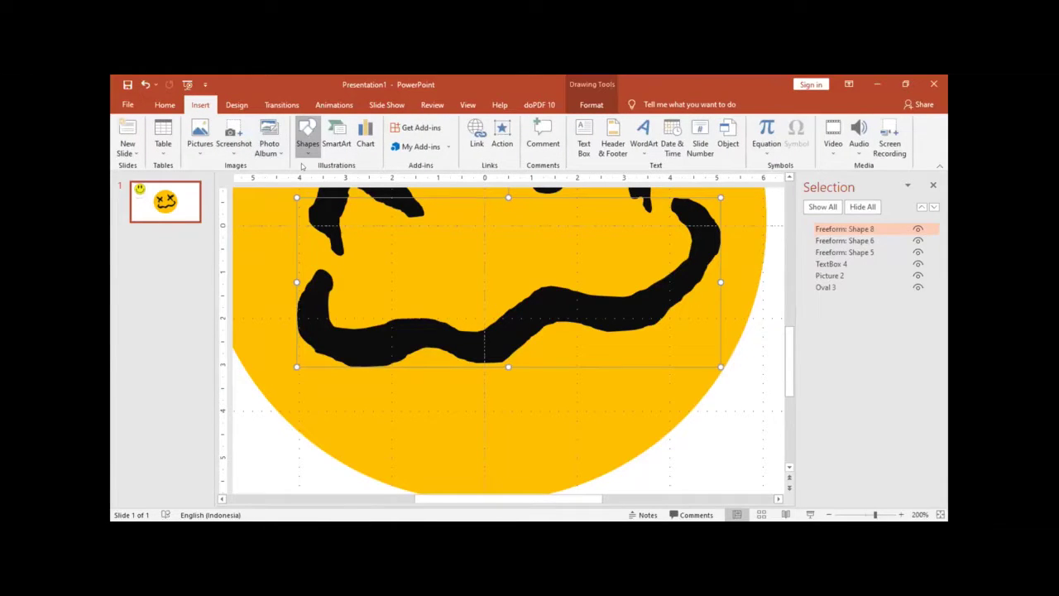
pyautogui.click(308, 140)
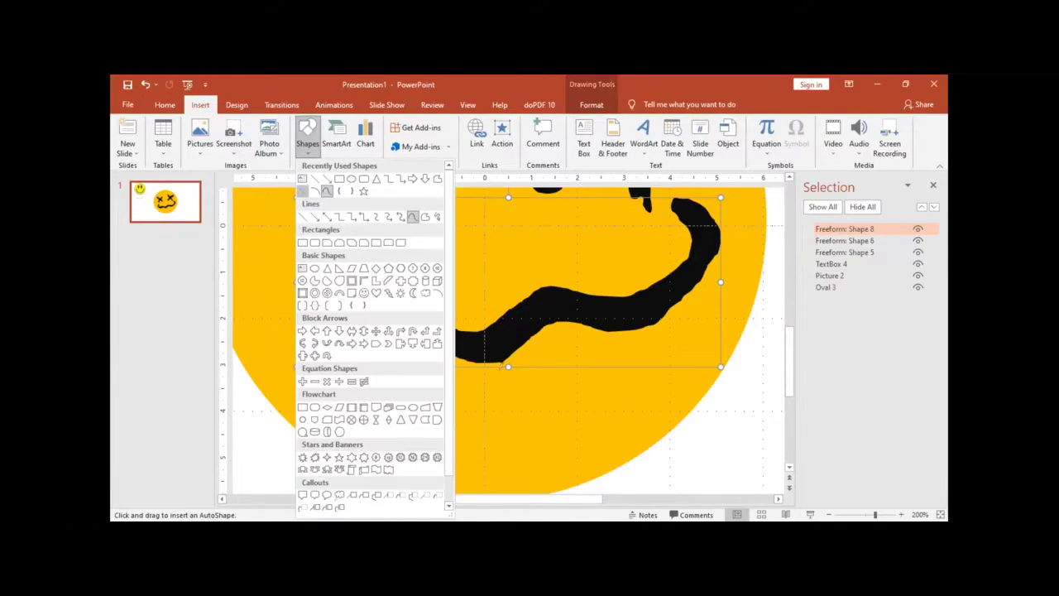
pyautogui.click(327, 191)
pyautogui.keyDown('ctrl'); pyautogui.scroll(-5, 529, 364); pyautogui.keyUp('ctrl')
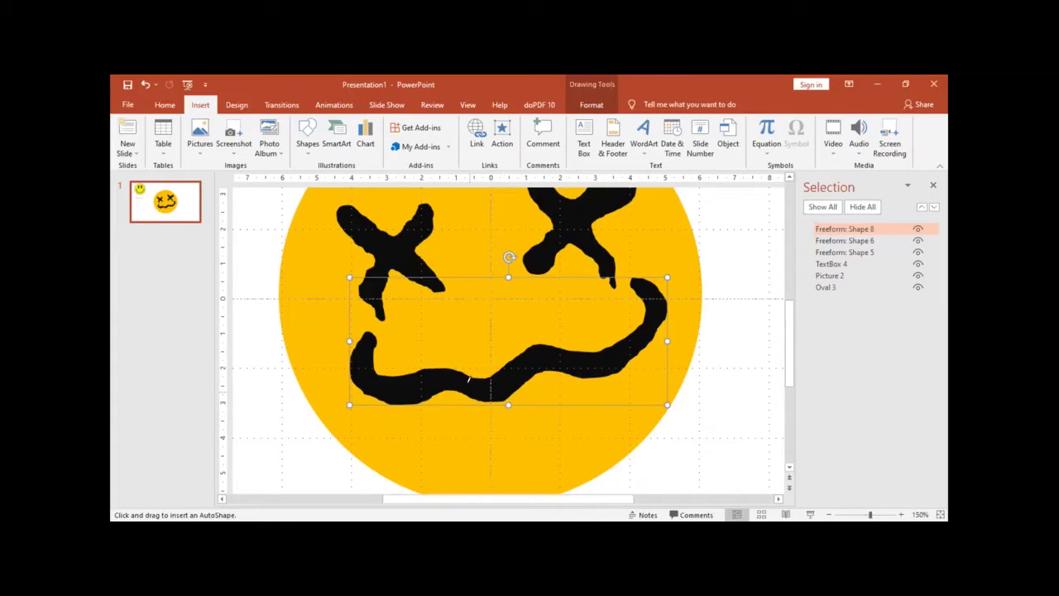
pyautogui.click(469, 380)
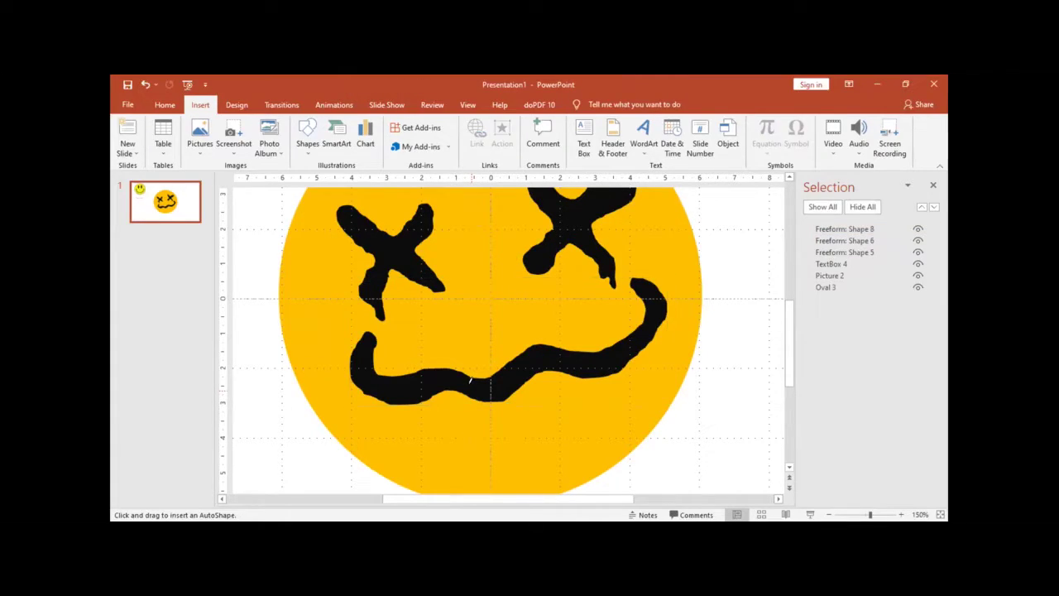
pyautogui.moveTo(478, 390)
pyautogui.mouseDown()
pyautogui.moveTo(520, 429)
pyautogui.moveTo(568, 360)
pyautogui.mouseUp()
pyautogui.click(473, 381)
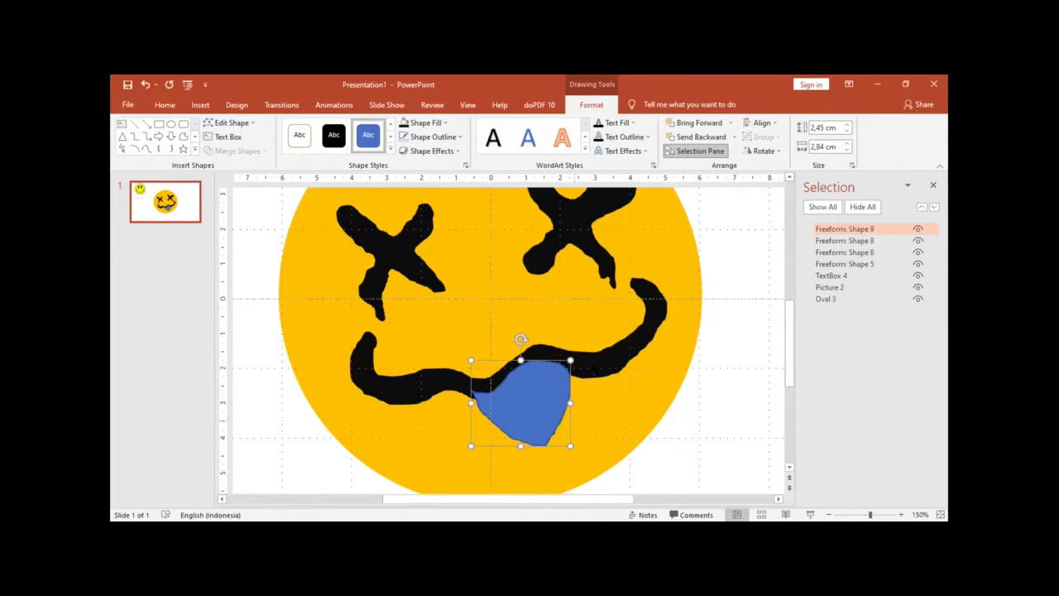
# Fill the tongue shape with black
pyautogui.click(599, 359)
pyautogui.click(544, 381)
pyautogui.click(404, 123)
pyautogui.scroll(-2, 558, 364)
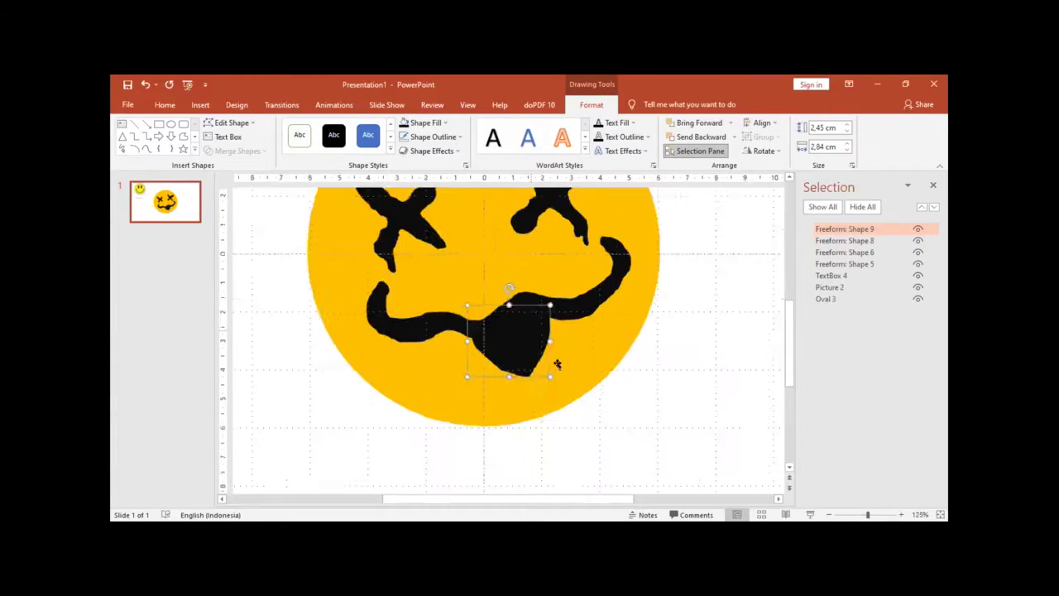
pyautogui.scroll(-2, 558, 365)
pyautogui.click(684, 355)
pyautogui.scroll(3, 684, 356)
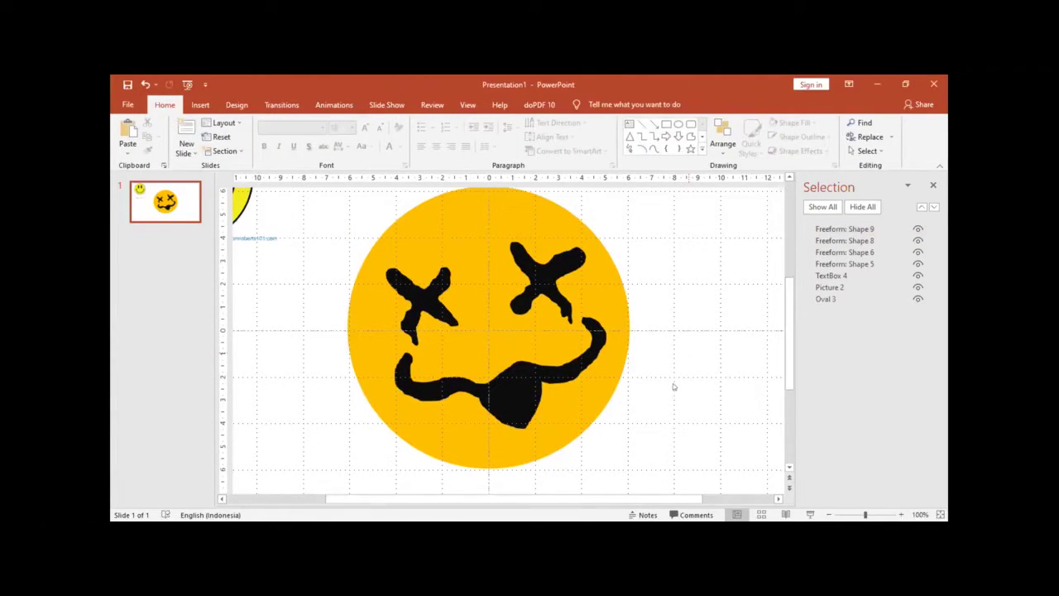
pyautogui.click(879, 84)
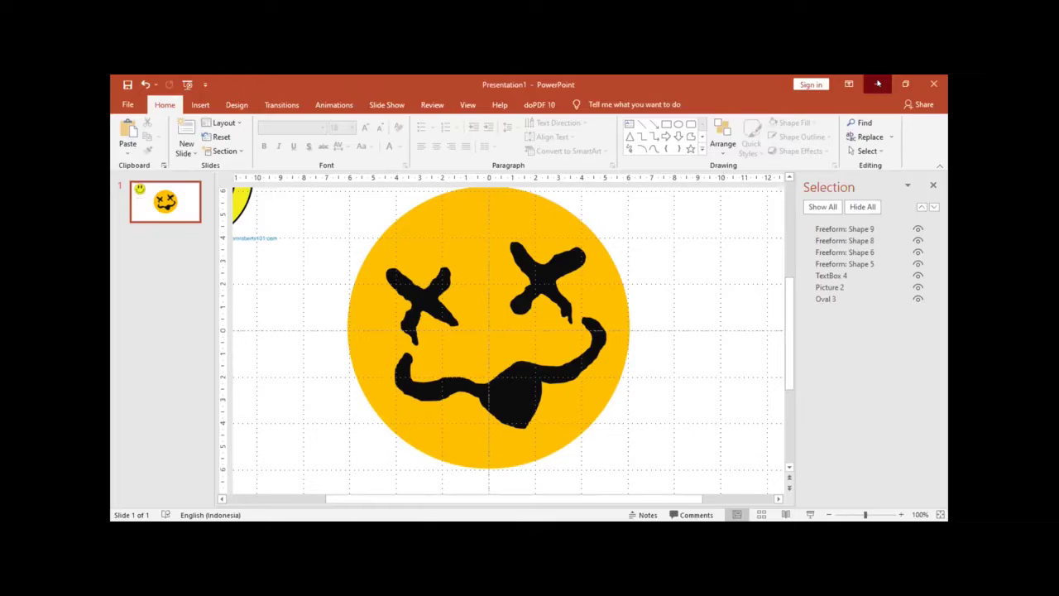
# Move the black tongue slightly to the right
pyautogui.click(515, 396)
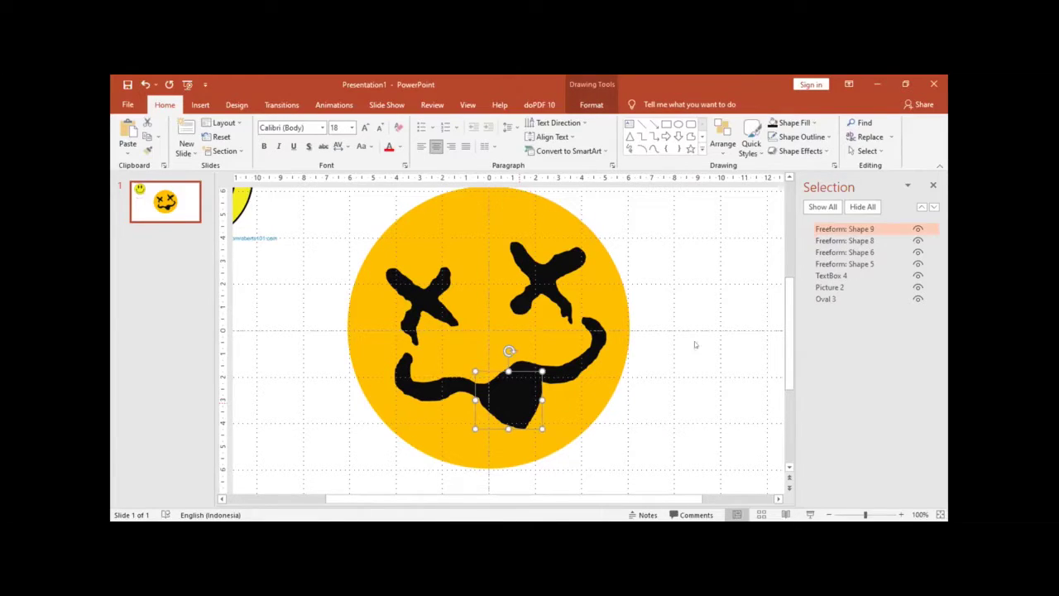
pyautogui.keyDown('ctrl'); pyautogui.scroll(2, 683, 366); pyautogui.keyUp('ctrl')
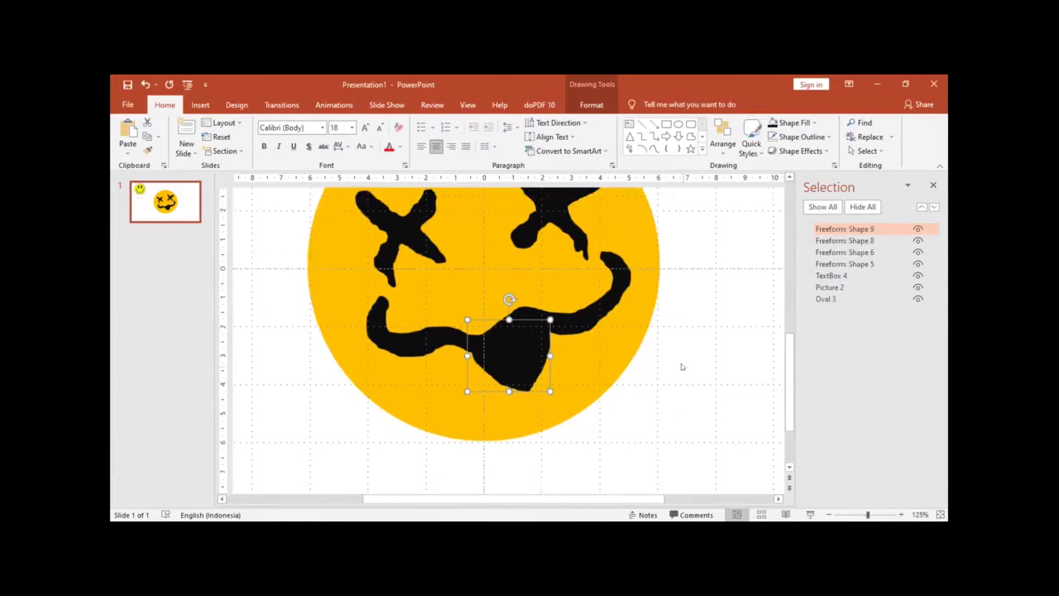
pyautogui.scroll(1, 681, 367)
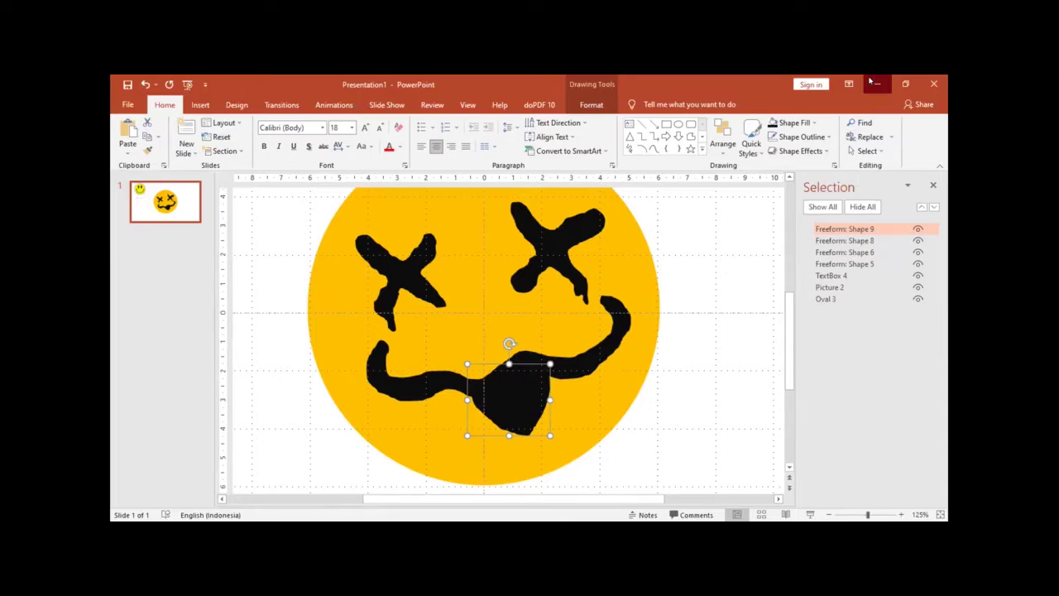
pyautogui.moveTo(519, 395); pyautogui.dragTo(527, 395)
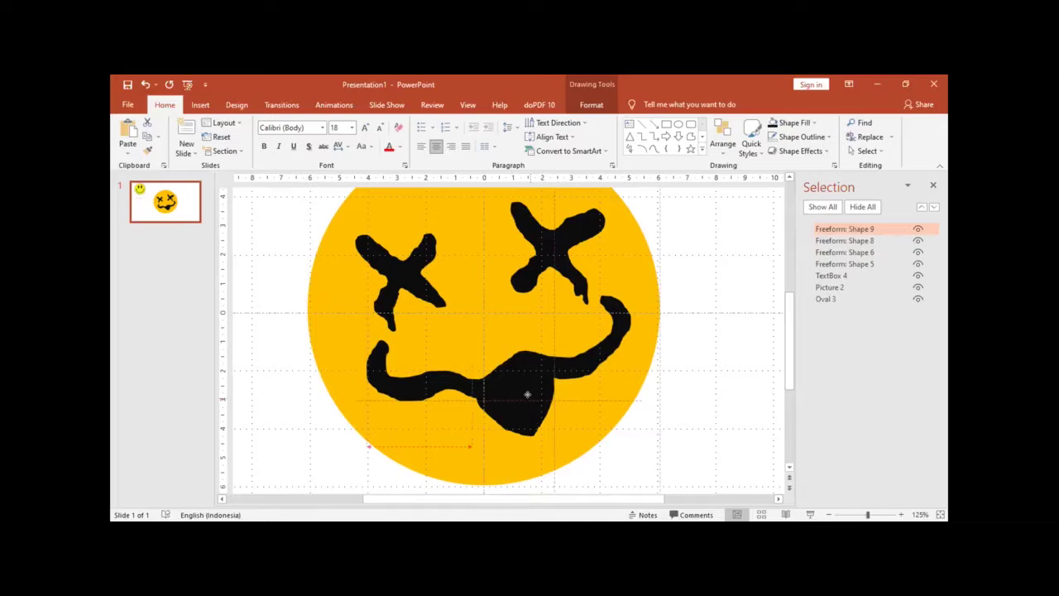
pyautogui.click(684, 308)
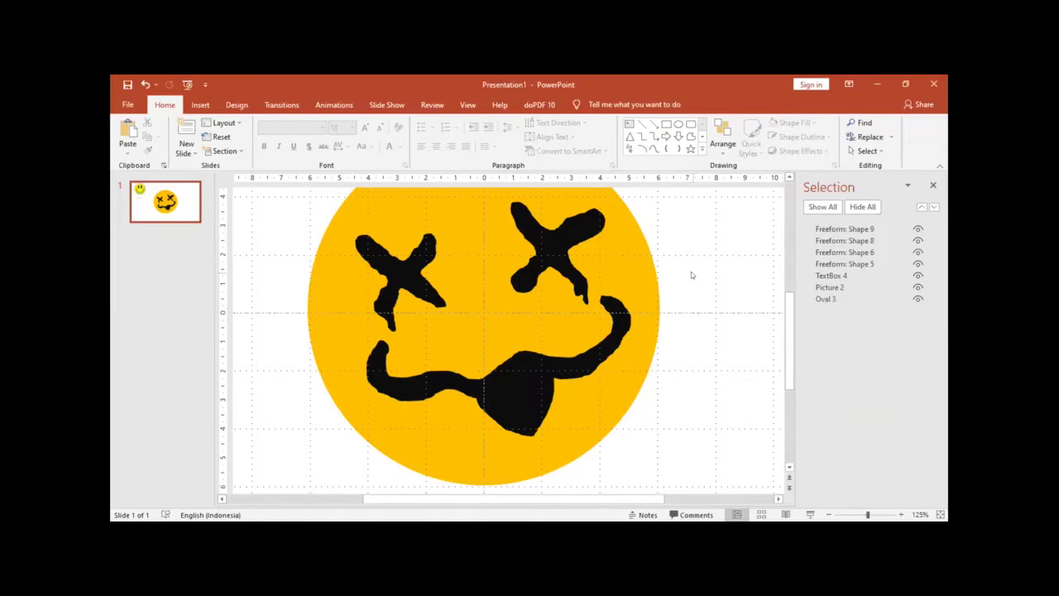
# Select the two eye and two mouth freeforms and group them with Ctrl+G
pyautogui.keyDown('ctrl'); pyautogui.scroll(-2, 527, 345); pyautogui.keyUp('ctrl')
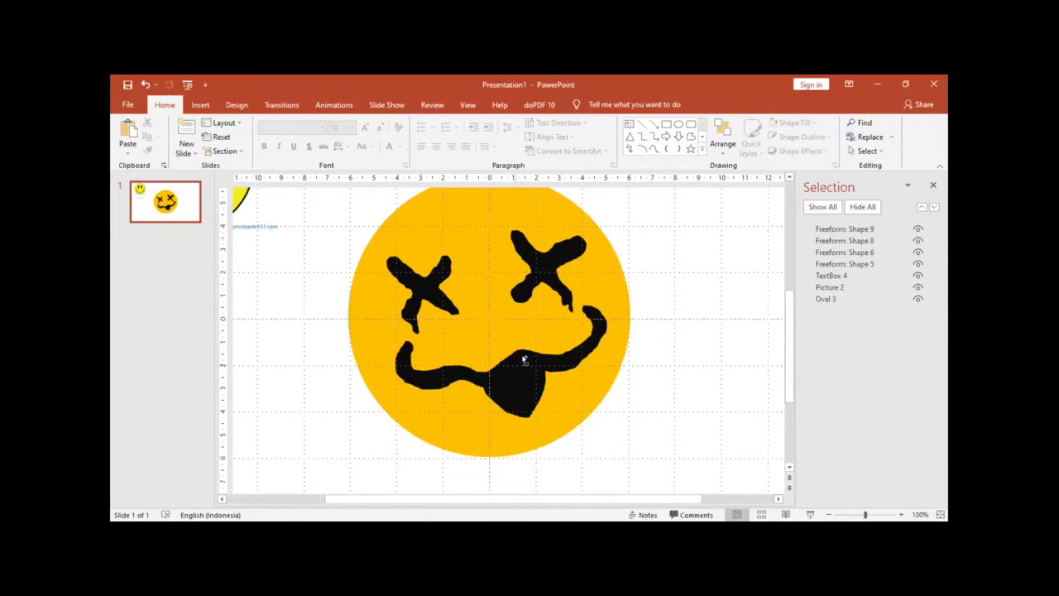
pyautogui.keyDown('ctrl'); pyautogui.scroll(2, 527, 348); pyautogui.keyUp('ctrl')
pyautogui.click(399, 269)
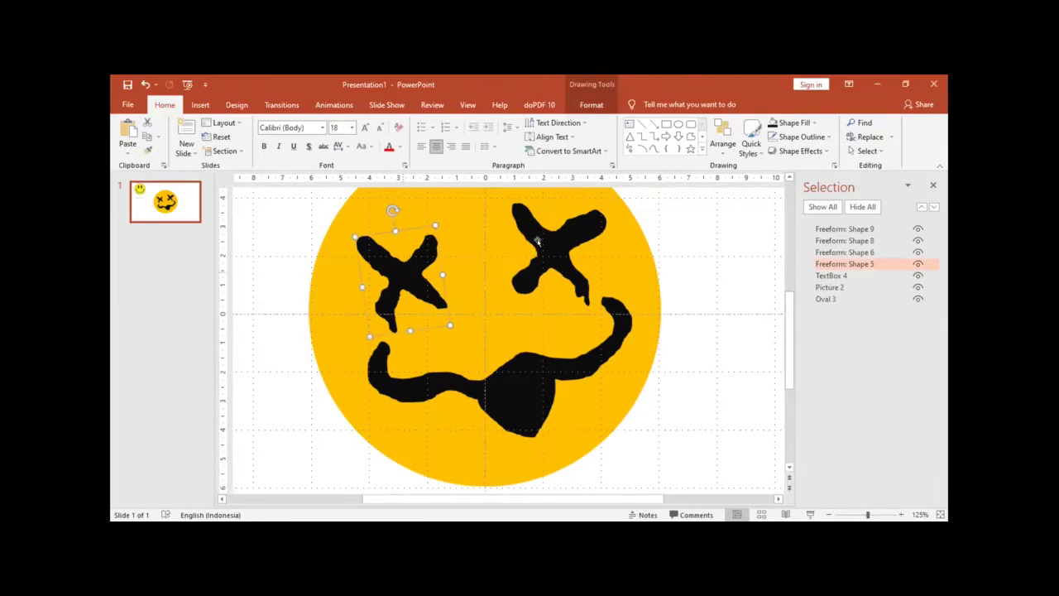
pyautogui.keyDown('shift'); pyautogui.click(596, 295); pyautogui.keyUp('shift')
pyautogui.keyDown('shift'); pyautogui.click(520, 406); pyautogui.keyUp('shift')
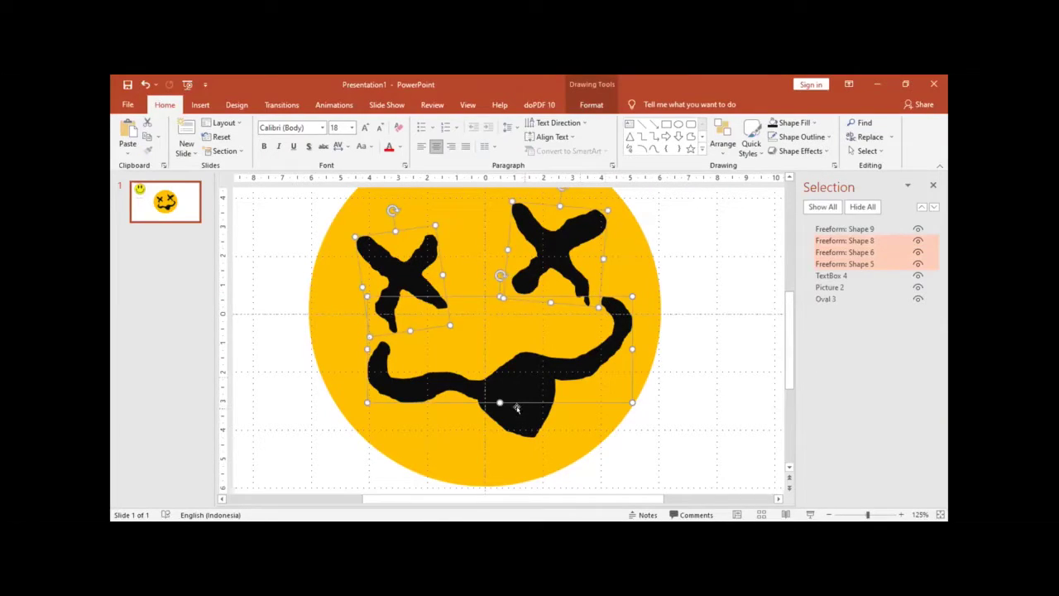
pyautogui.keyDown('shift'); pyautogui.click(516, 408); pyautogui.keyUp('shift')
pyautogui.hotkey('ctrl', 'g')
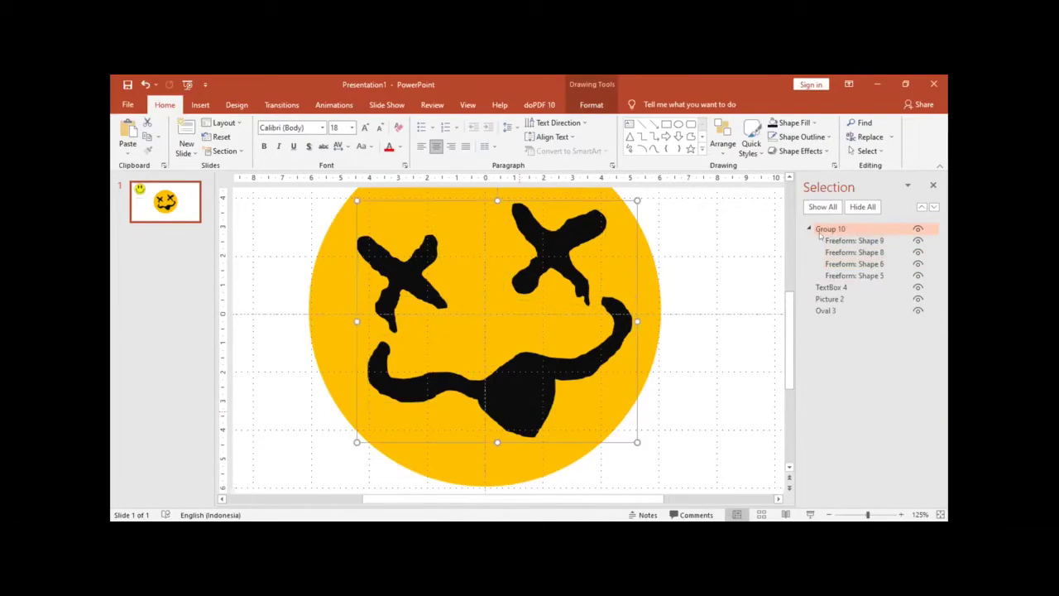
# Rename the new group to 'face' in the Selection pane
pyautogui.click(825, 228)
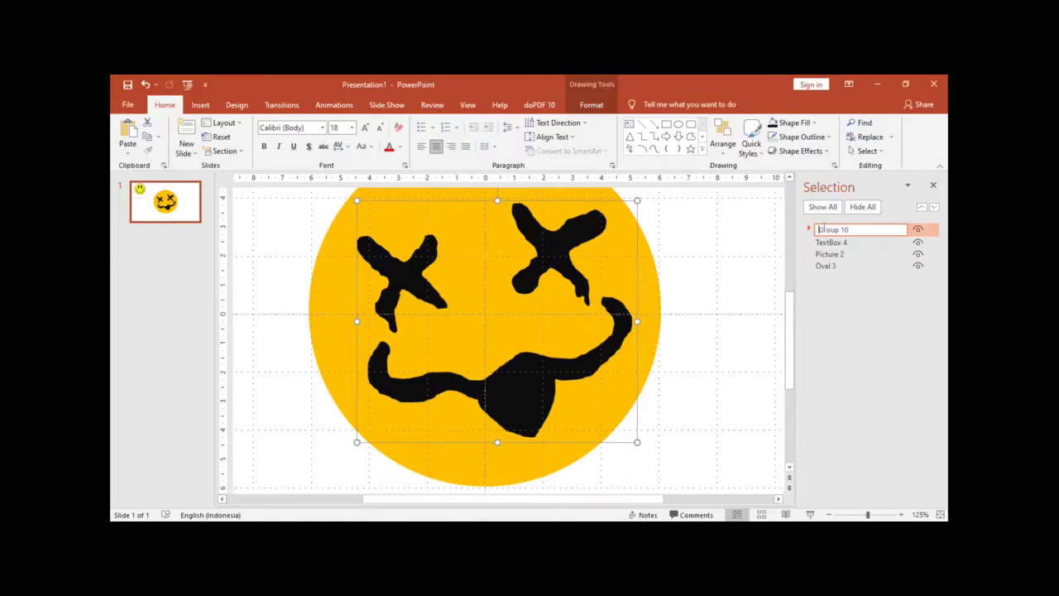
pyautogui.doubleClick(824, 229)
pyautogui.write('face')
pyautogui.press('Return')
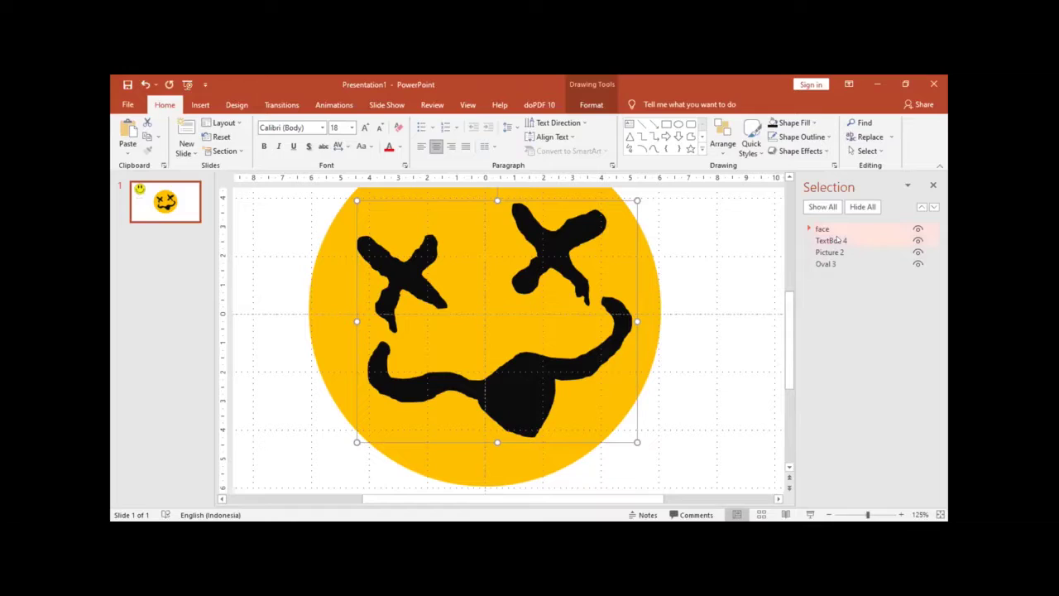
# Move Oval 3 directly below 'face' in the Selection pane layer order
pyautogui.click(802, 278)
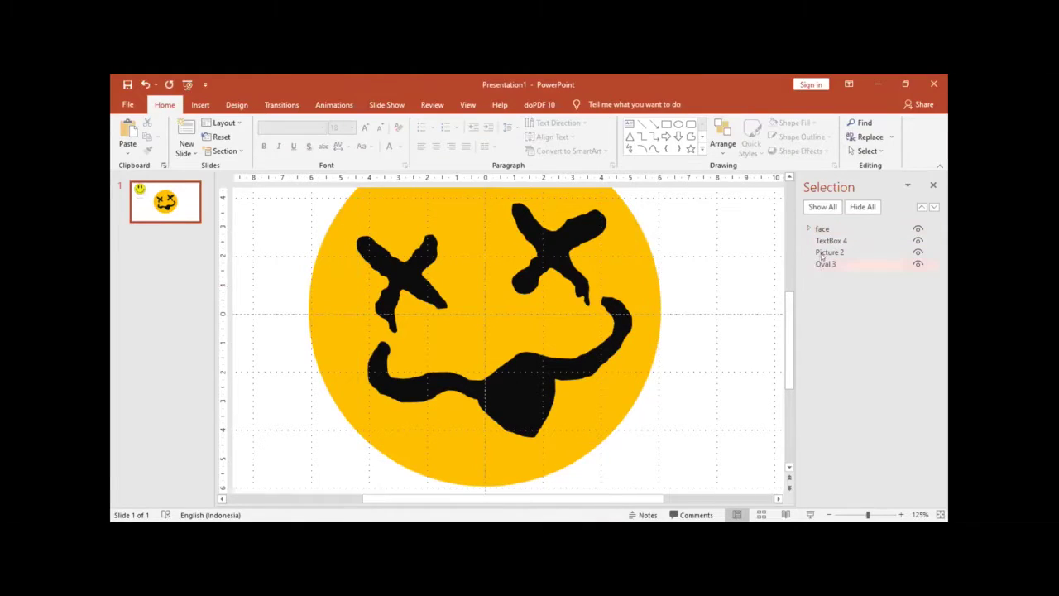
pyautogui.moveTo(826, 263); pyautogui.dragTo(823, 237)
pyautogui.click(710, 270)
# Zoom in and trace a Scribble tongue outline over the black blob in the mouth
pyautogui.click(201, 105)
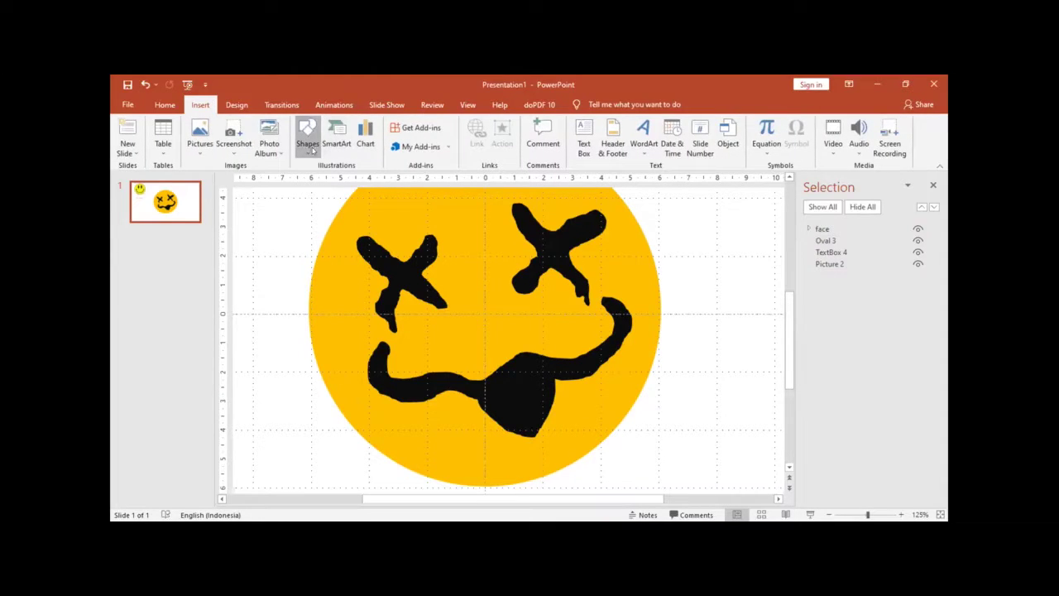
pyautogui.click(312, 150)
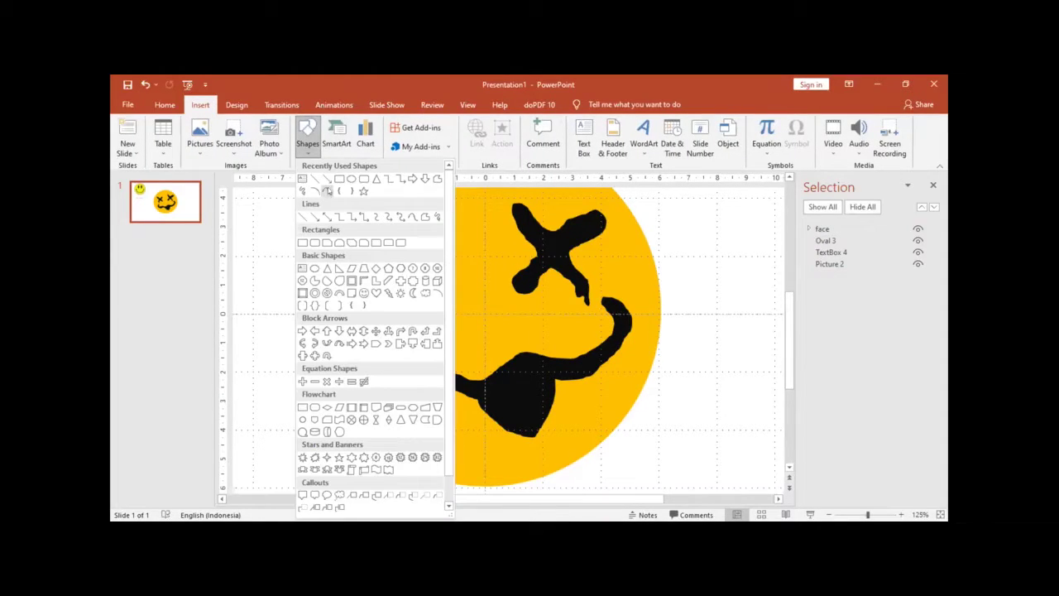
pyautogui.click(327, 192)
pyautogui.scroll(2, 562, 380)
pyautogui.scroll(2, 562, 381)
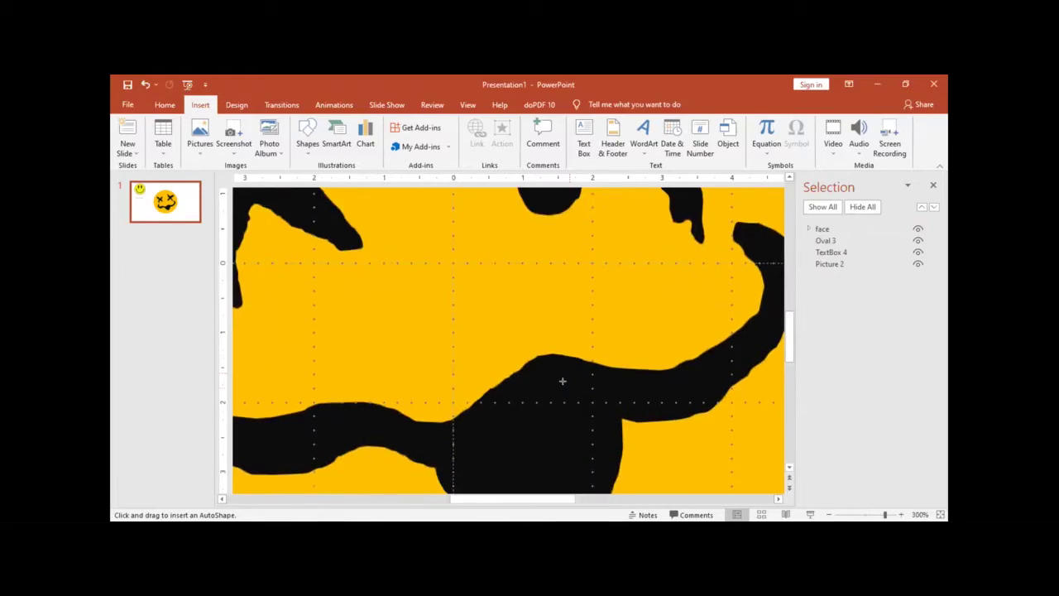
pyautogui.scroll(1, 561, 378)
pyautogui.scroll(1, 560, 379)
pyautogui.scroll(1, 573, 312)
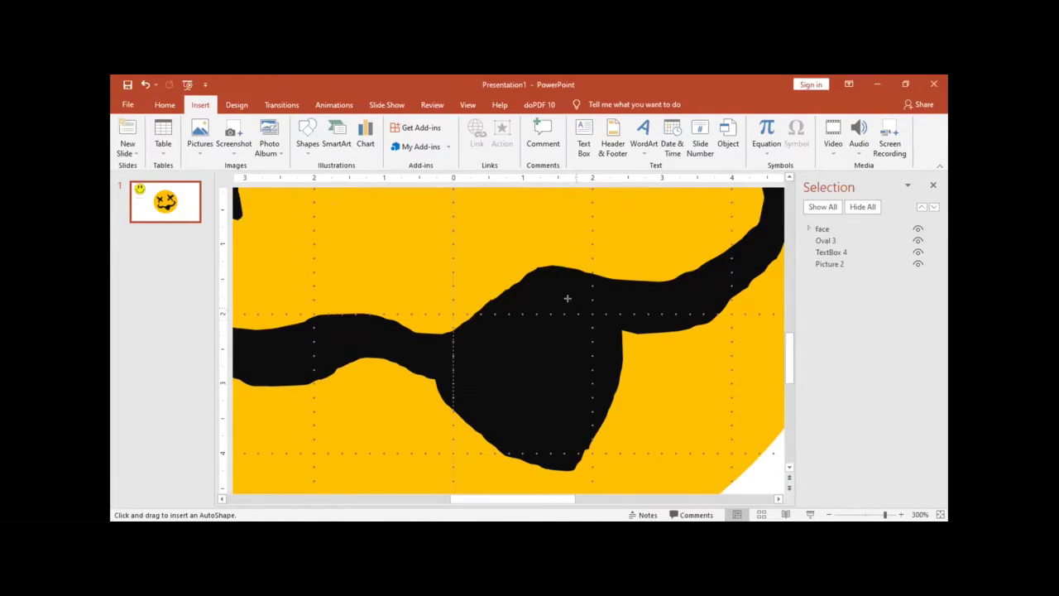
pyautogui.moveTo(579, 301); pyautogui.dragTo(599, 378)
pyautogui.moveTo(599, 379)
pyautogui.mouseDown()
pyautogui.moveTo(542, 447)
pyautogui.moveTo(451, 388)
pyautogui.moveTo(491, 321)
pyautogui.moveTo(532, 356)
pyautogui.moveTo(528, 317)
pyautogui.mouseUp()
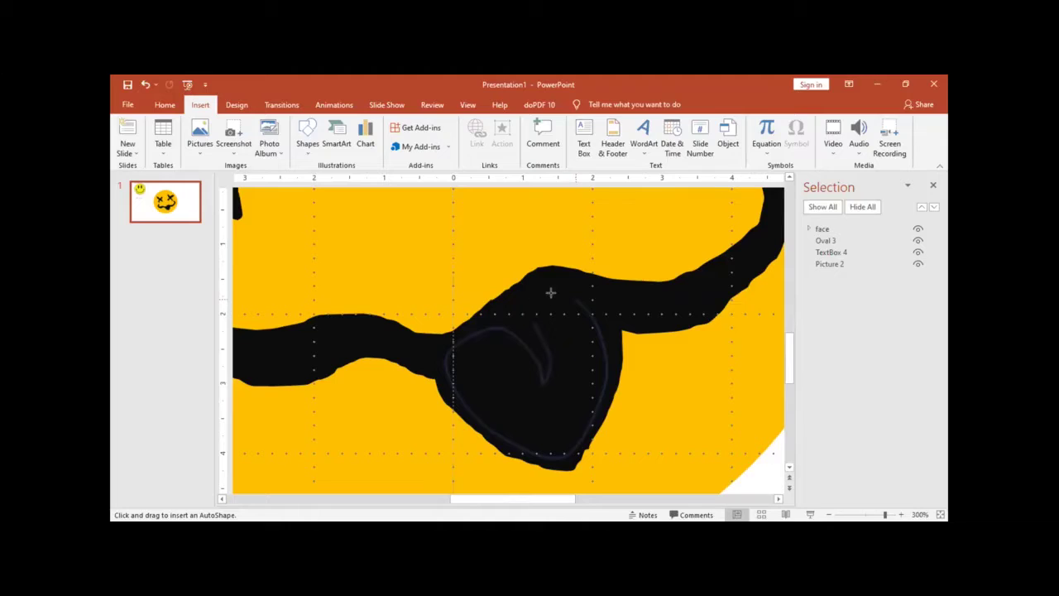
pyautogui.moveTo(528, 316); pyautogui.dragTo(563, 291)
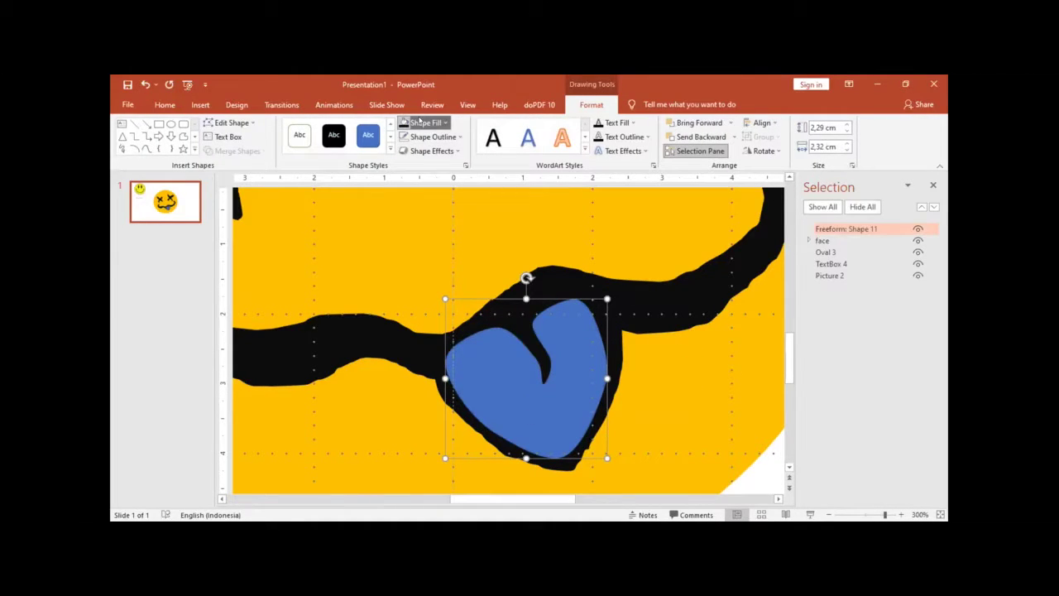
# Fill the tongue with a deep pink chosen from the More Fill Colors Standard hexagons
pyautogui.click(445, 122)
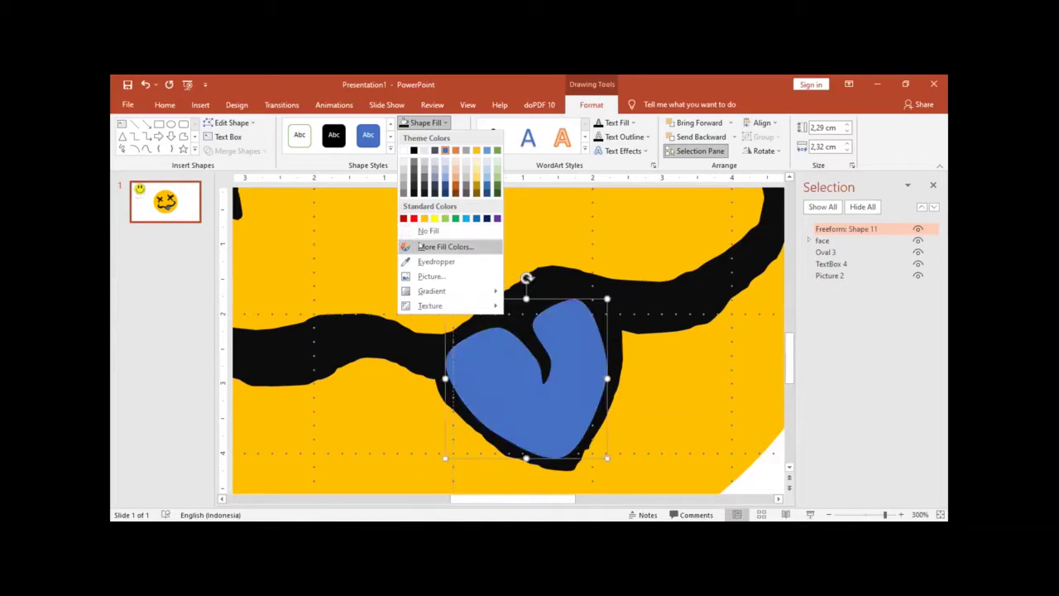
pyautogui.click(445, 247)
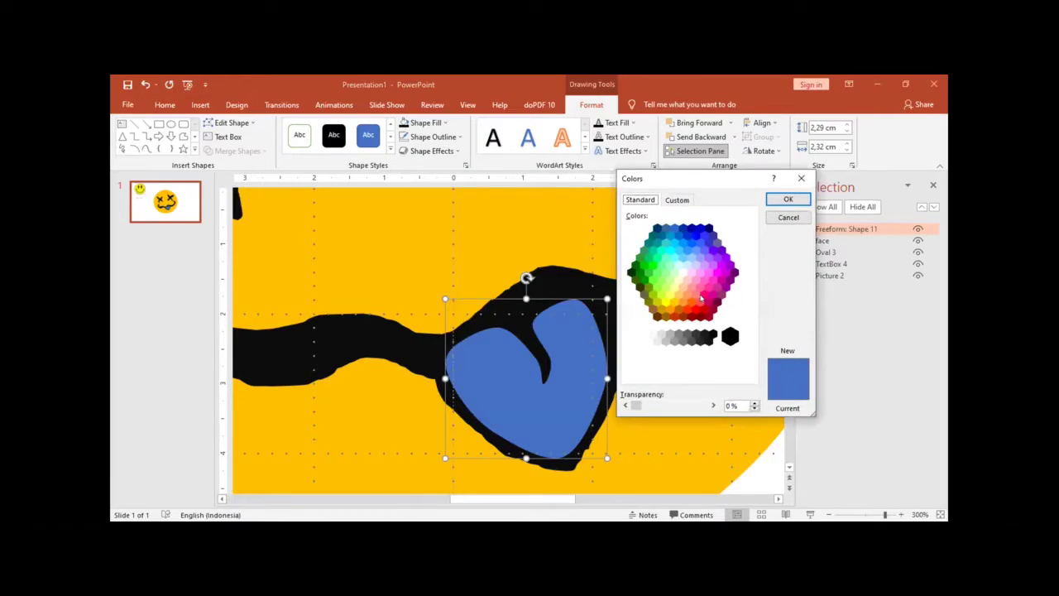
pyautogui.click(708, 296)
pyautogui.click(700, 303)
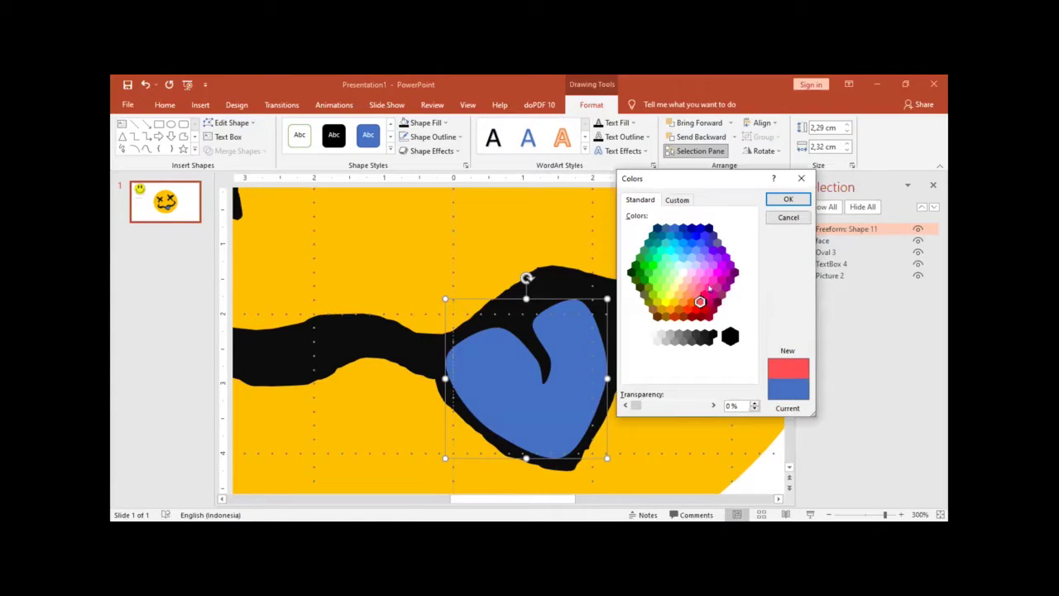
pyautogui.click(709, 287)
pyautogui.click(705, 295)
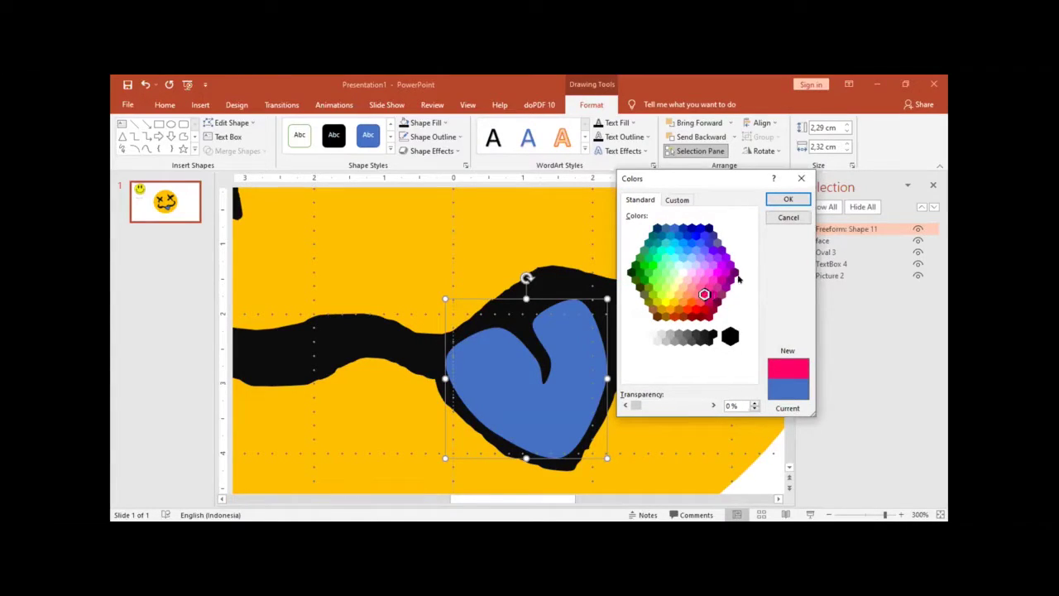
pyautogui.click(786, 200)
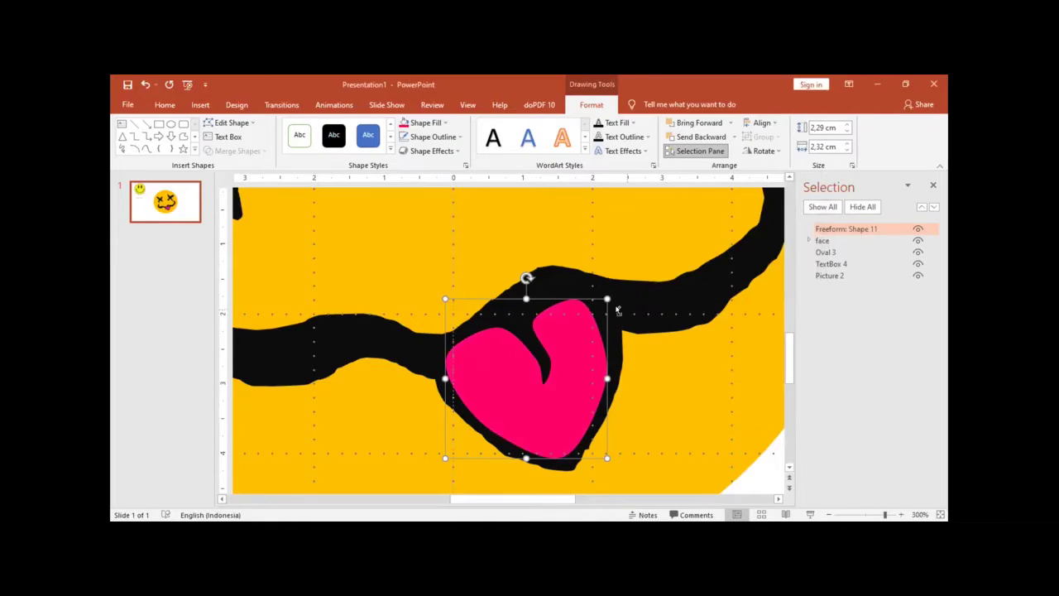
pyautogui.keyDown('ctrl'); pyautogui.scroll(-6, 615, 307); pyautogui.keyUp('ctrl')
pyautogui.click(632, 265)
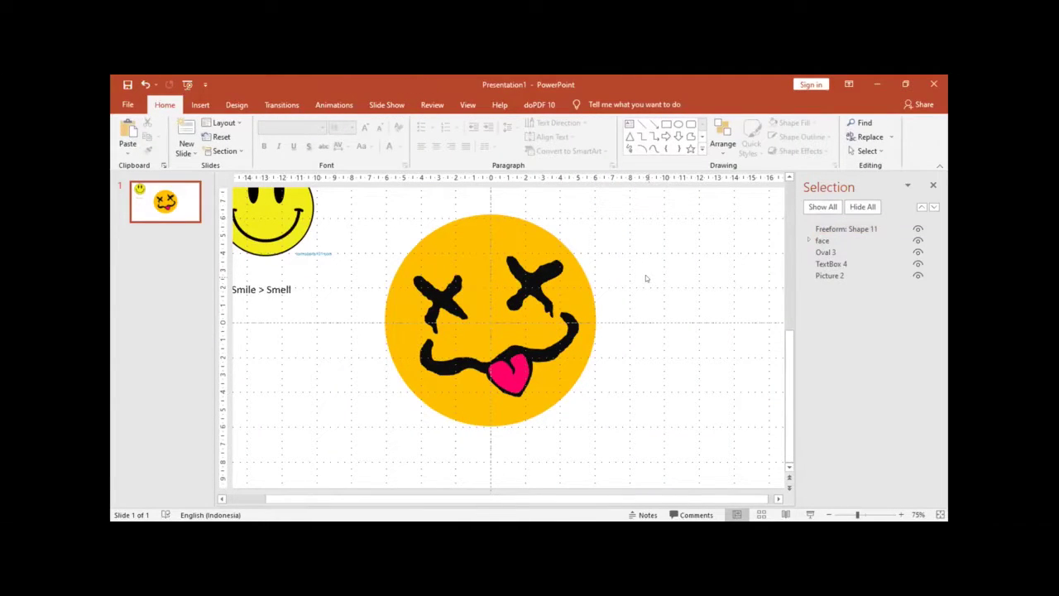
# Enlarge the pink tongue toward the lower left and nudge it slightly up and right
pyautogui.keyDown('ctrl'); pyautogui.scroll(4, 531, 393); pyautogui.keyUp('ctrl')
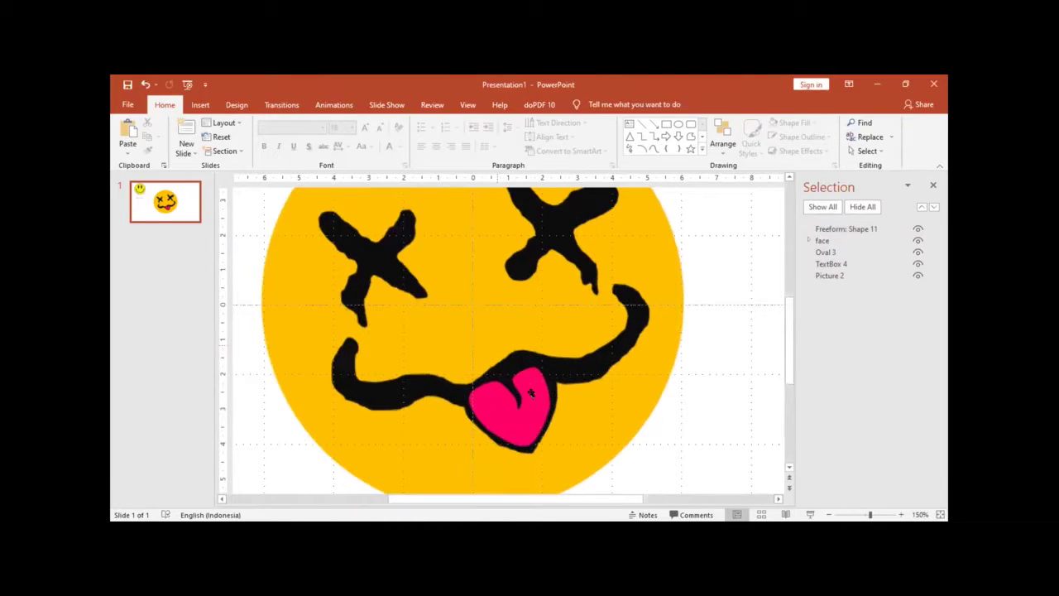
pyautogui.click(532, 393)
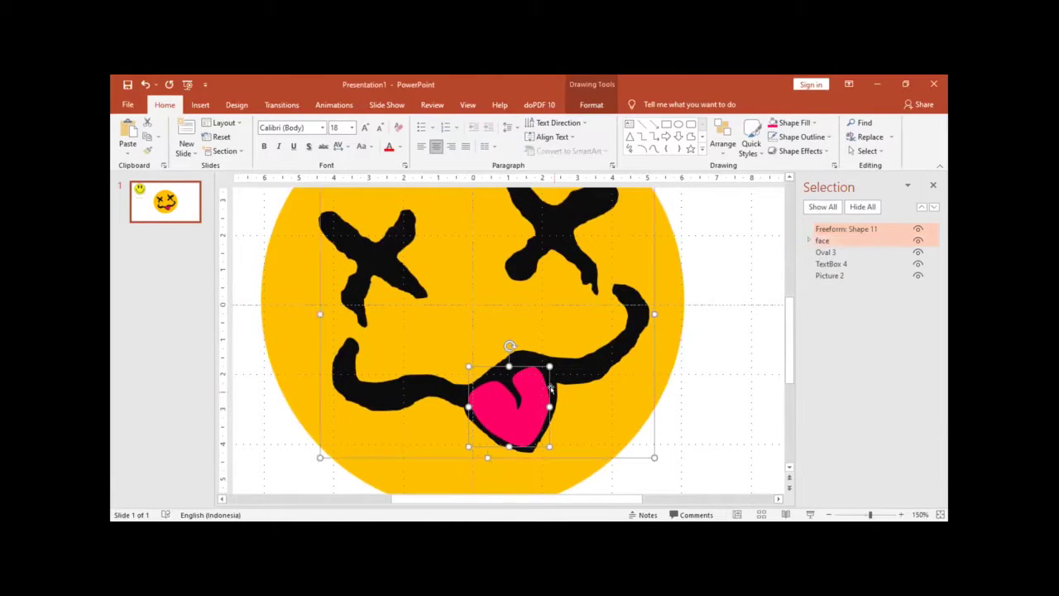
pyautogui.press('Escape')
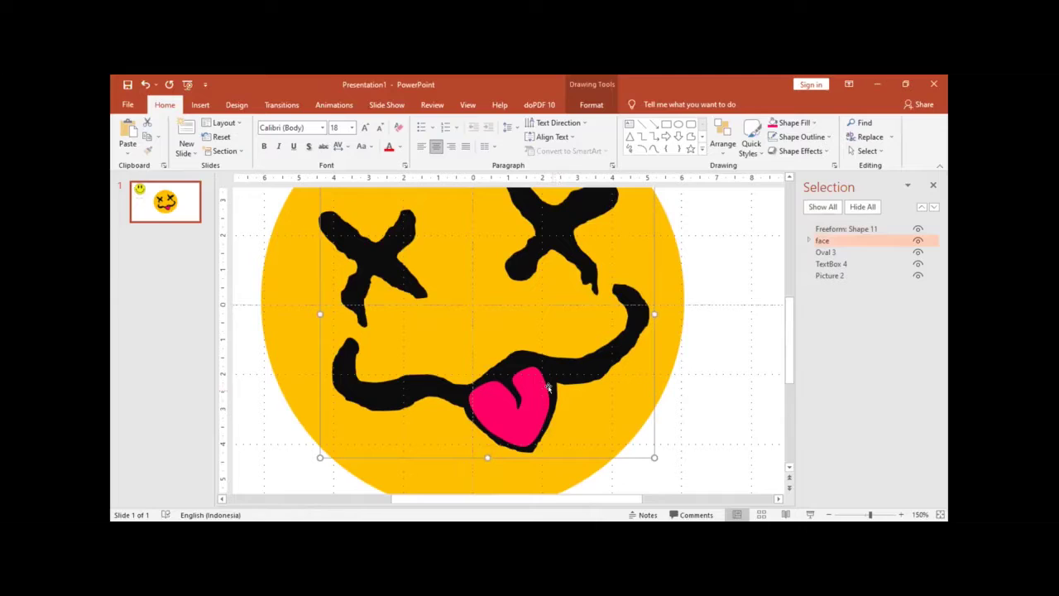
pyautogui.click(542, 396)
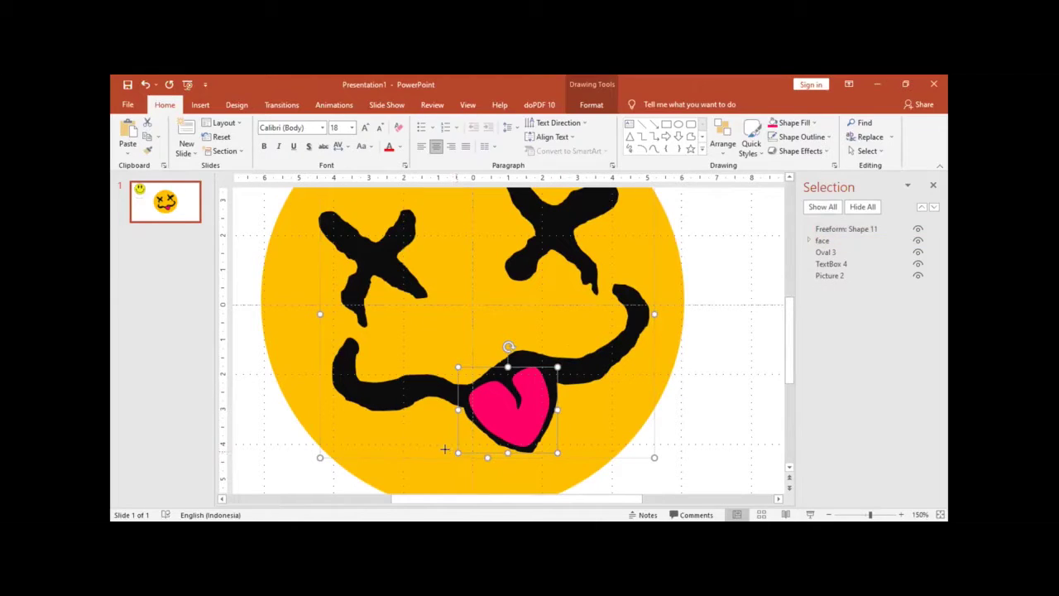
pyautogui.moveTo(458, 452); pyautogui.dragTo(445, 464)
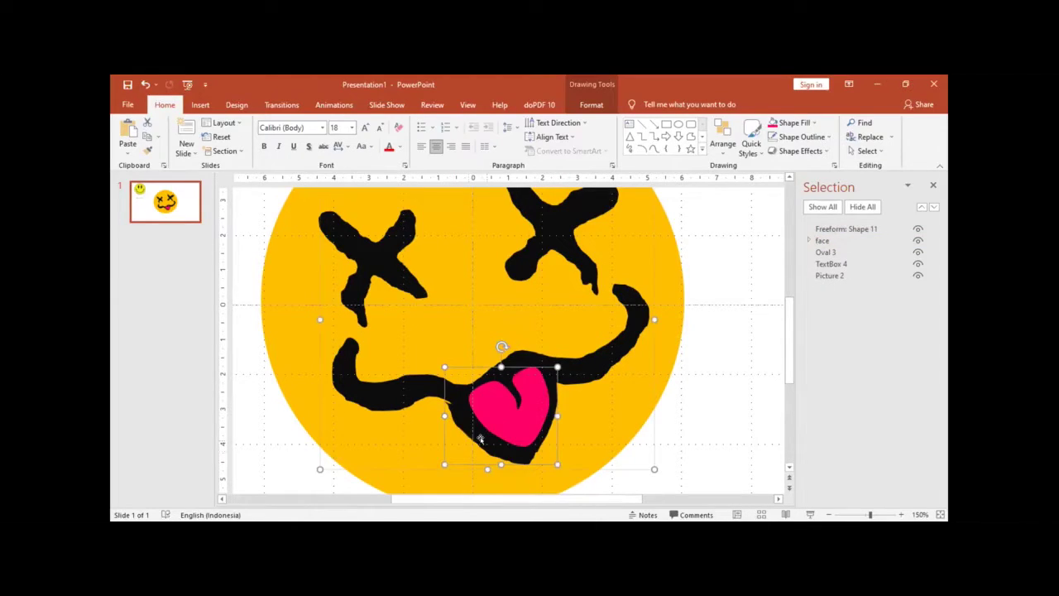
pyautogui.moveTo(475, 437); pyautogui.dragTo(479, 435)
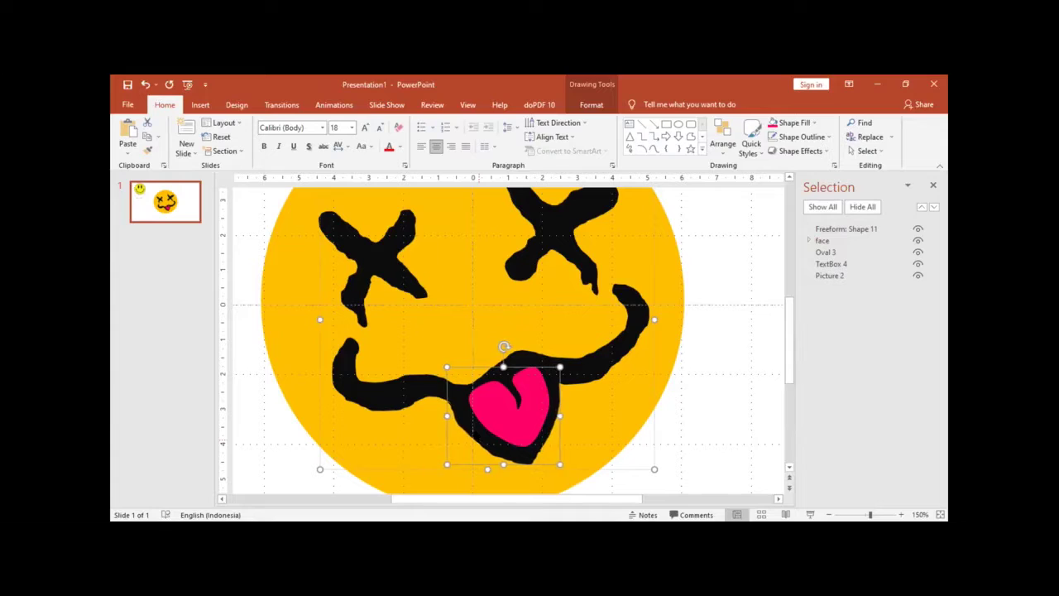
pyautogui.click(709, 367)
pyautogui.keyDown('ctrl'); pyautogui.scroll(-5, 703, 357); pyautogui.keyUp('ctrl')
pyautogui.keyDown('ctrl'); pyautogui.scroll(-3, 692, 285); pyautogui.keyUp('ctrl')
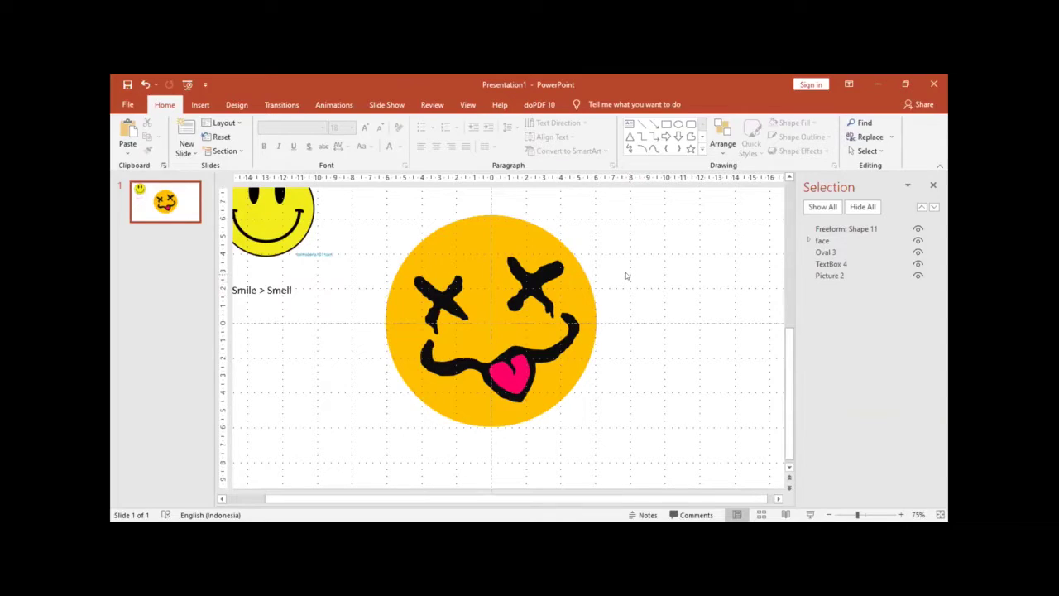
pyautogui.click(878, 87)
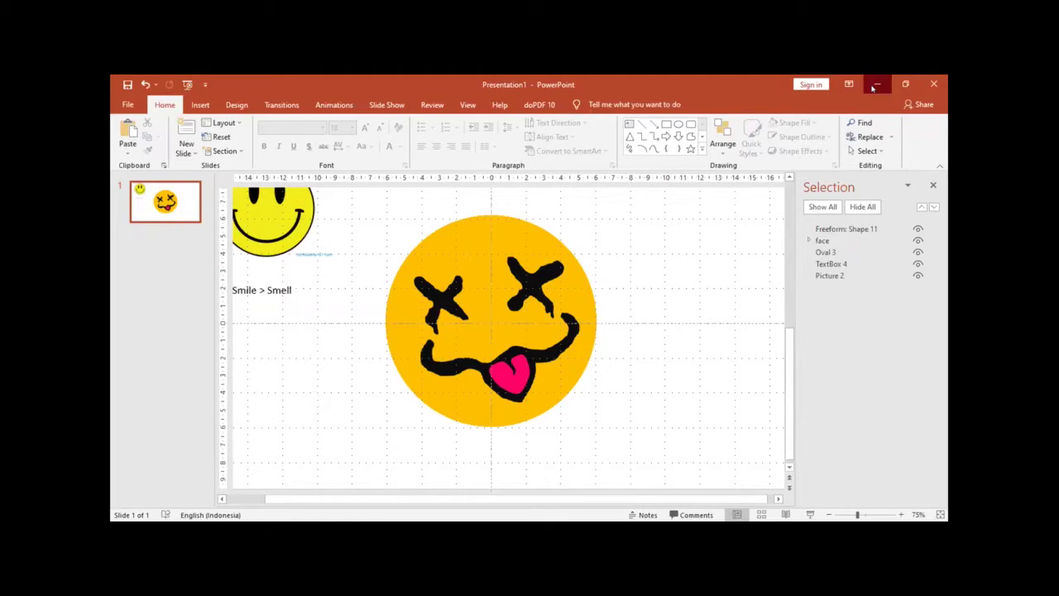
# Shift the orange circle slightly right, then group the pink tongue with the face strokes
pyautogui.click(470, 414)
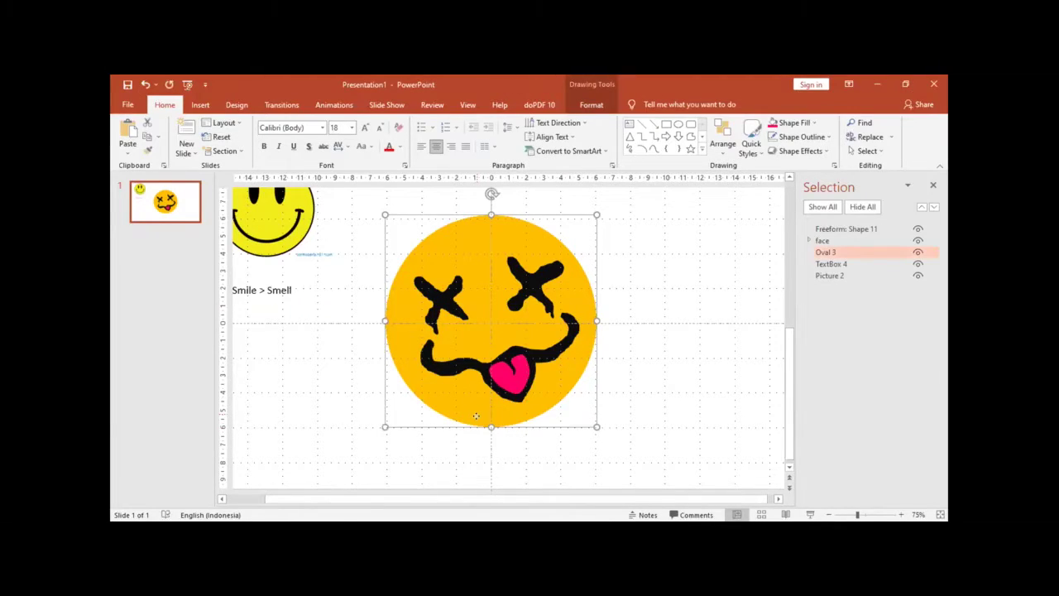
pyautogui.moveTo(478, 417); pyautogui.dragTo(529, 406)
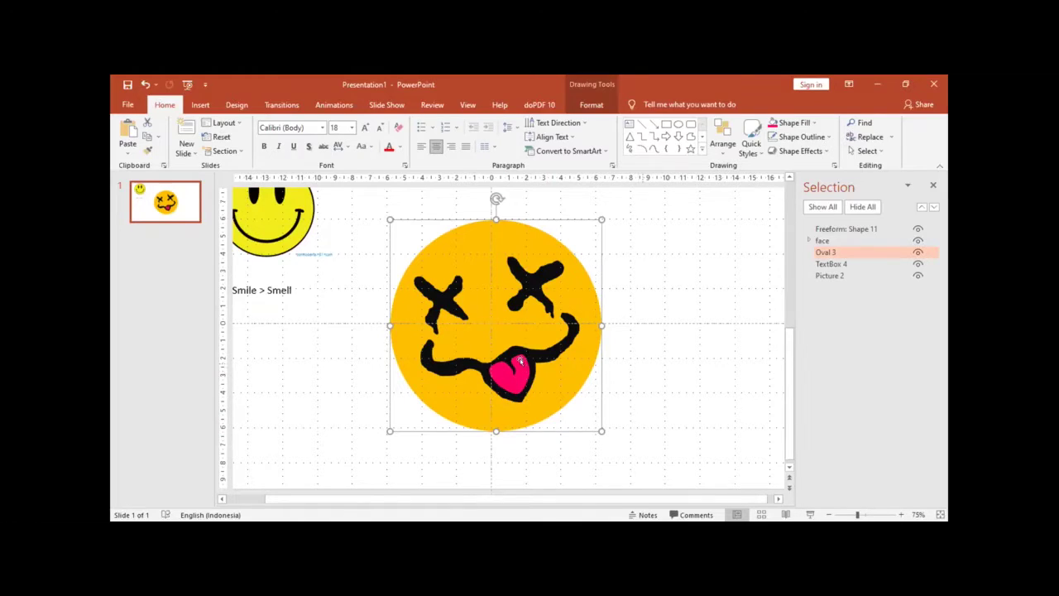
pyautogui.click(518, 369)
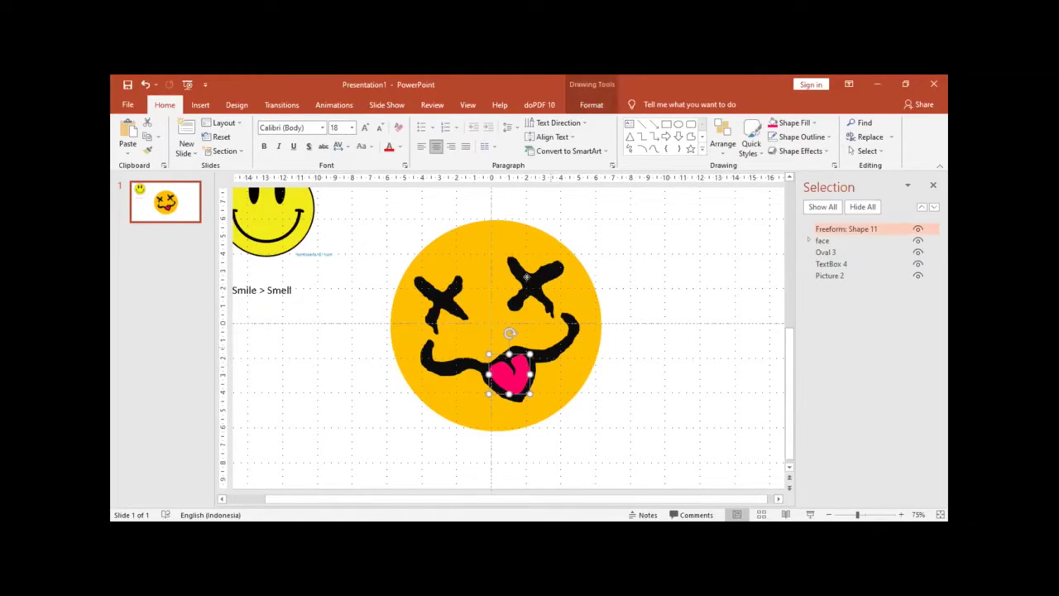
pyautogui.keyDown('shift'); pyautogui.click(561, 329); pyautogui.keyUp('shift')
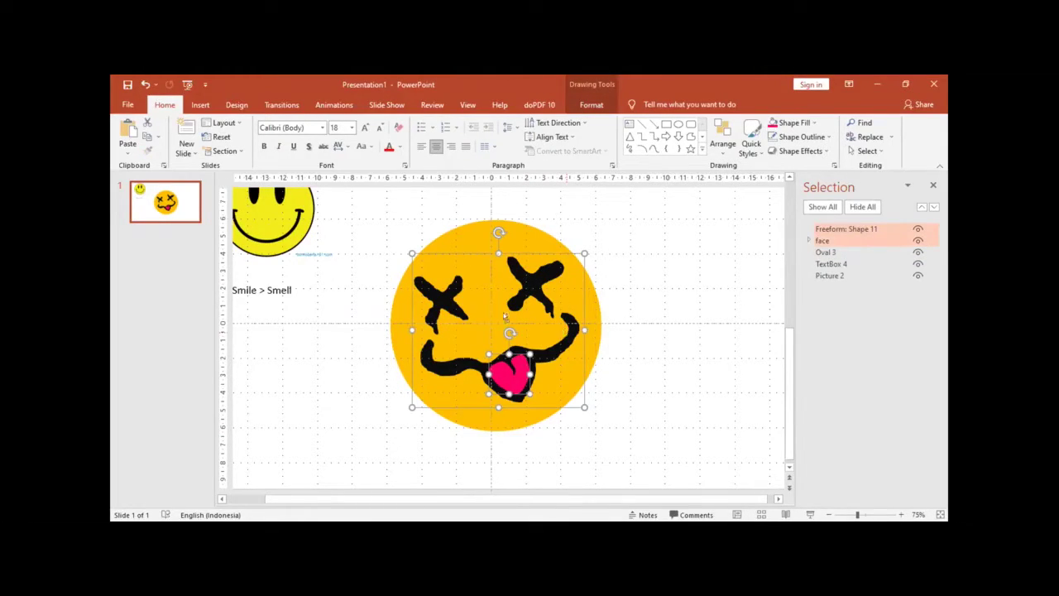
pyautogui.hotkey('ctrl', 'g')
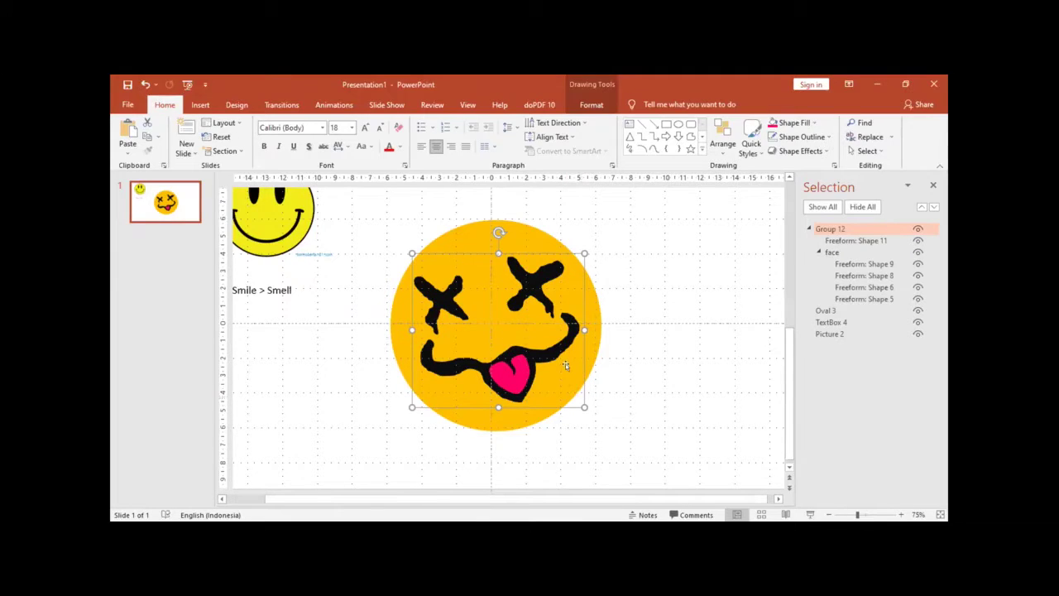
# Deselect the face parts and collapse Group 12 in the Selection pane
pyautogui.click(580, 348)
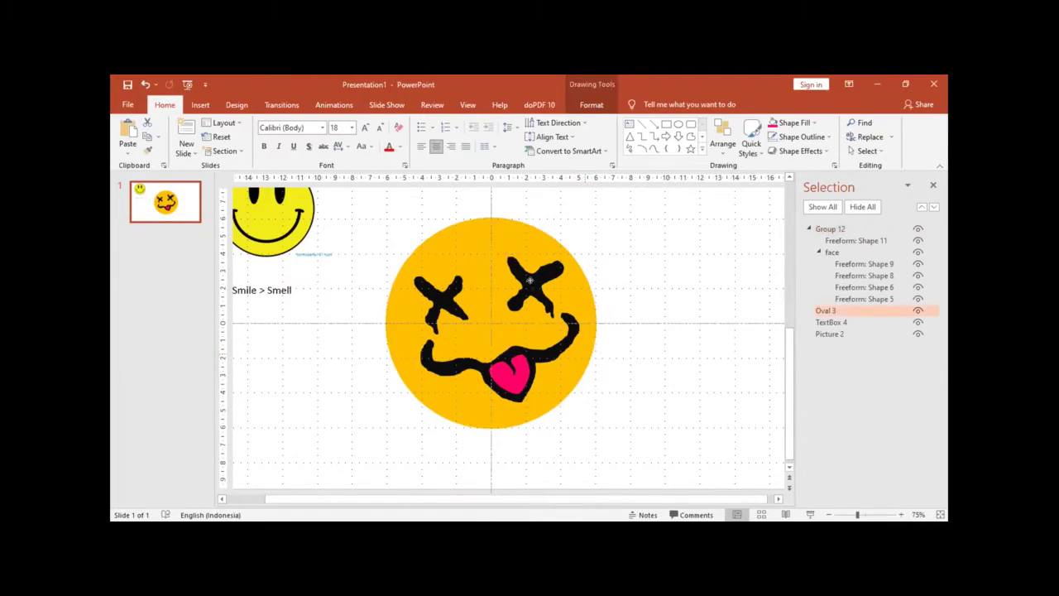
pyautogui.click(577, 399)
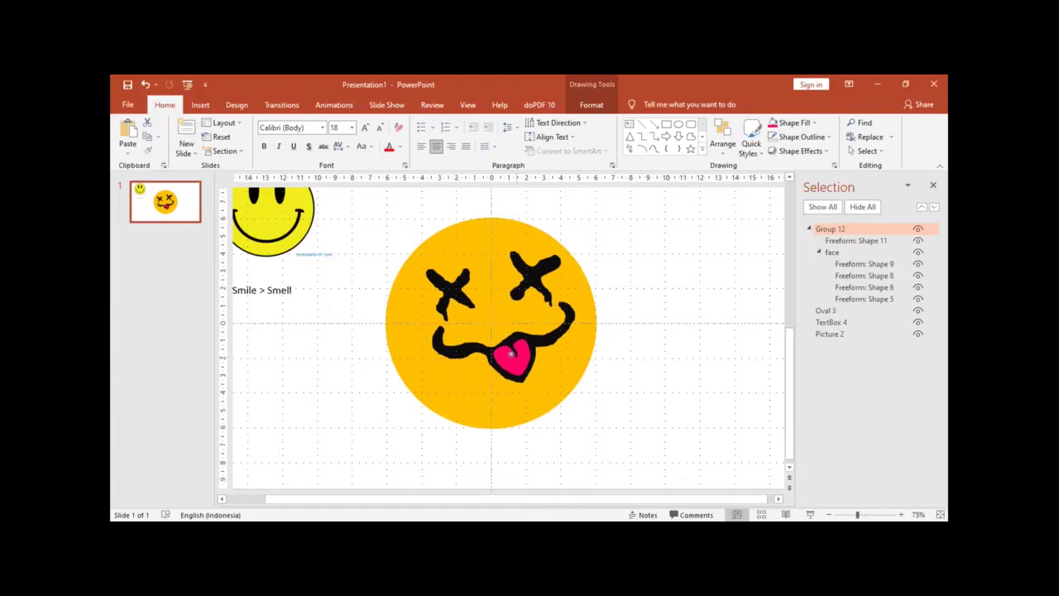
pyautogui.click(651, 275)
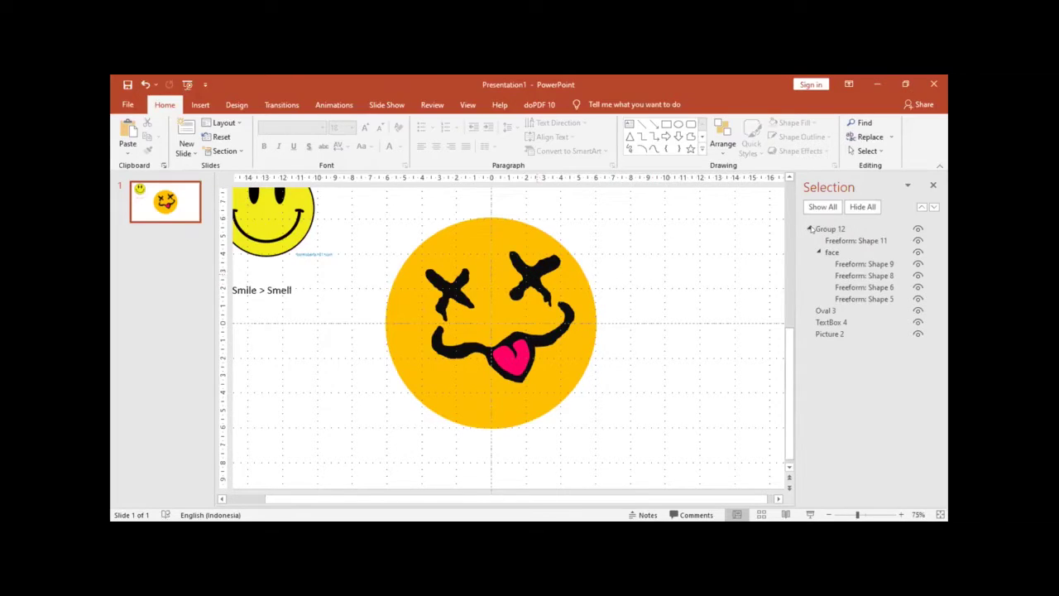
pyautogui.click(811, 230)
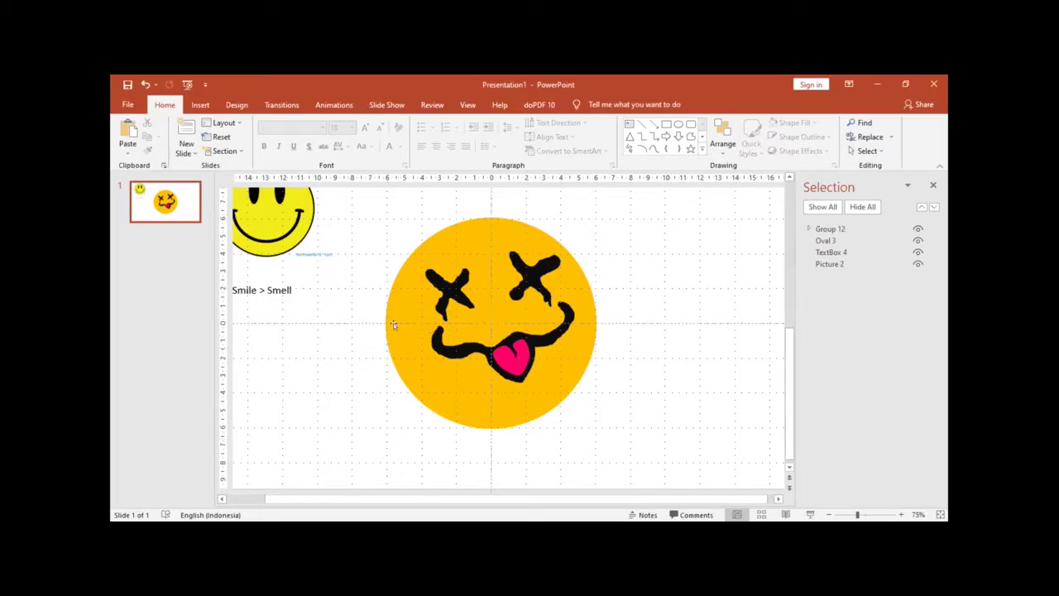
# Draw a freehand drip outline down the face's left edge and under the face
pyautogui.click(201, 105)
pyautogui.click(307, 154)
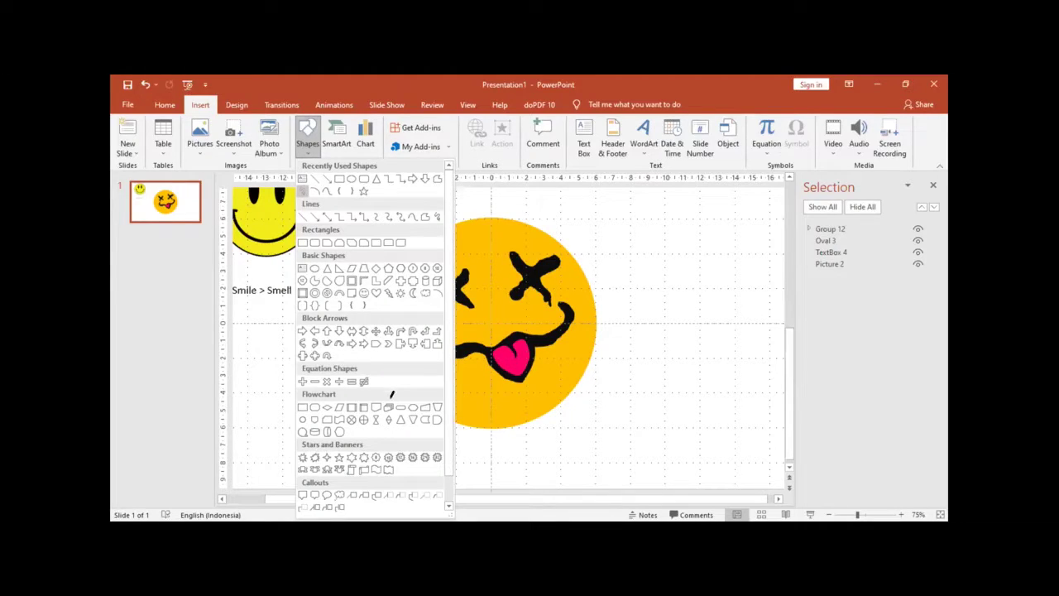
pyautogui.click(389, 346)
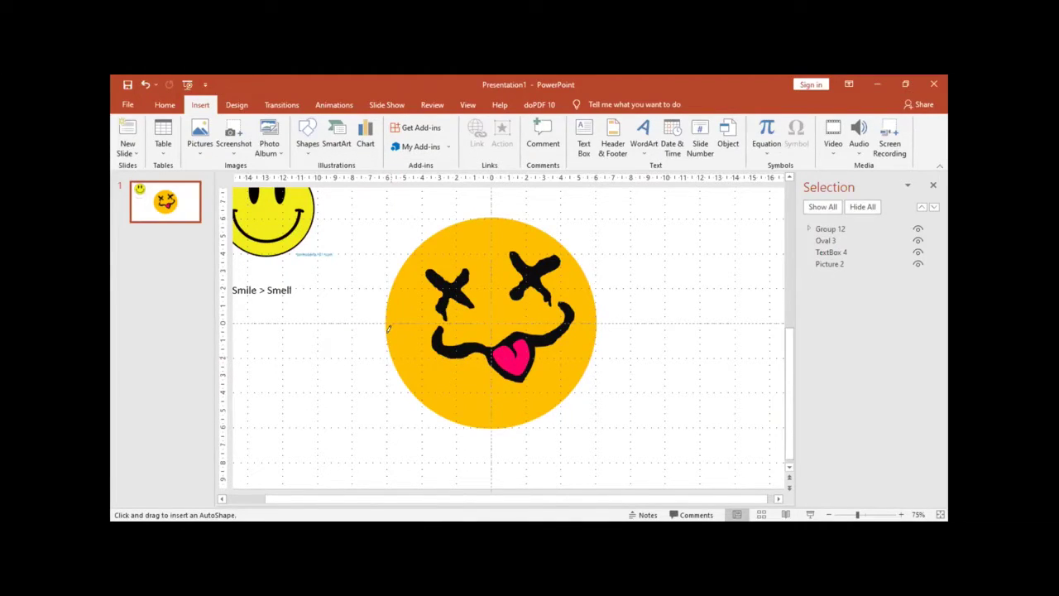
pyautogui.moveTo(404, 388)
pyautogui.mouseDown()
pyautogui.moveTo(438, 435)
pyautogui.moveTo(471, 436)
pyautogui.moveTo(519, 406)
pyautogui.mouseUp()
pyautogui.moveTo(520, 405)
pyautogui.mouseDown()
pyautogui.moveTo(520, 418)
pyautogui.moveTo(542, 400)
pyautogui.mouseUp()
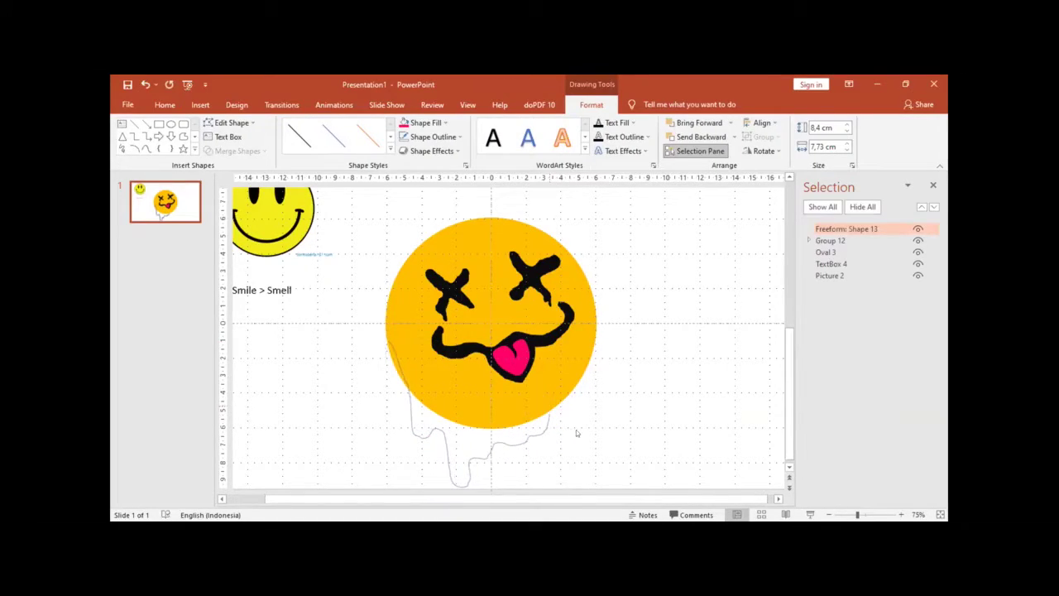
pyautogui.press('Escape')
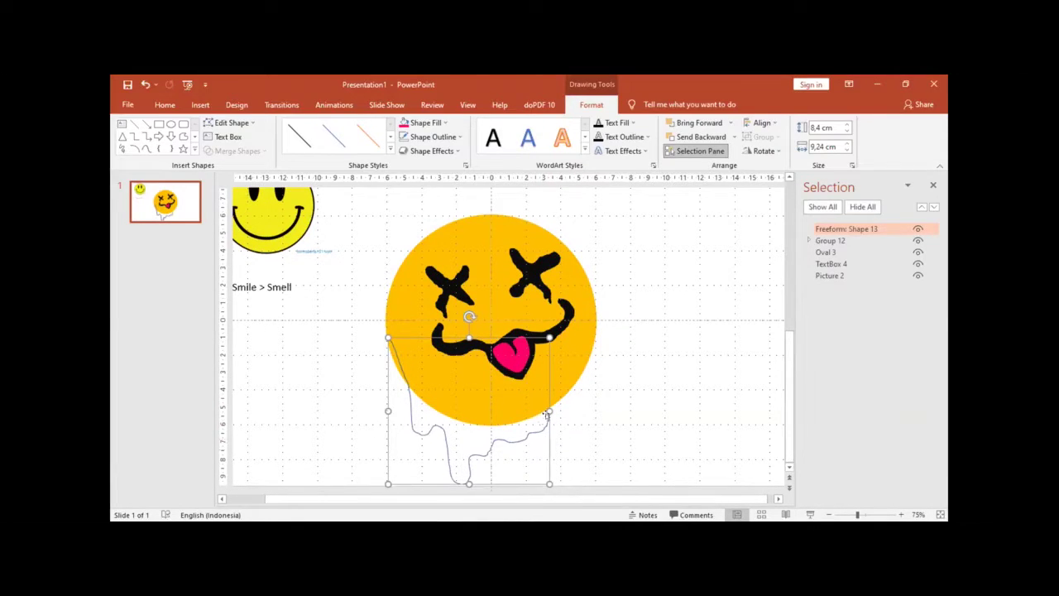
# Make the drip shape slightly narrower and remove a stray line near the face's right edge
pyautogui.moveTo(550, 410); pyautogui.dragTo(541, 413)
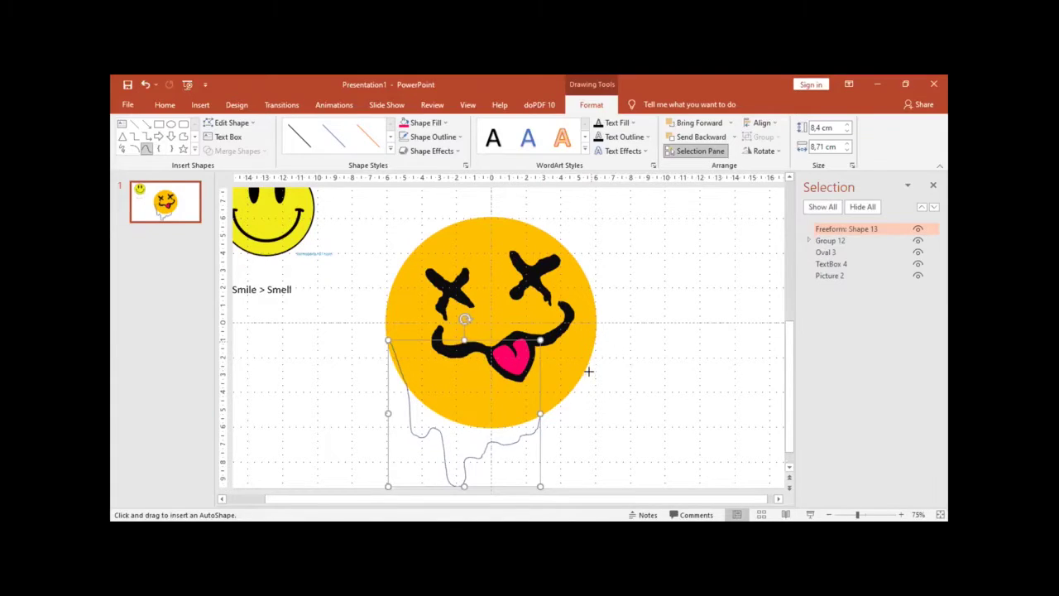
pyautogui.click(580, 398)
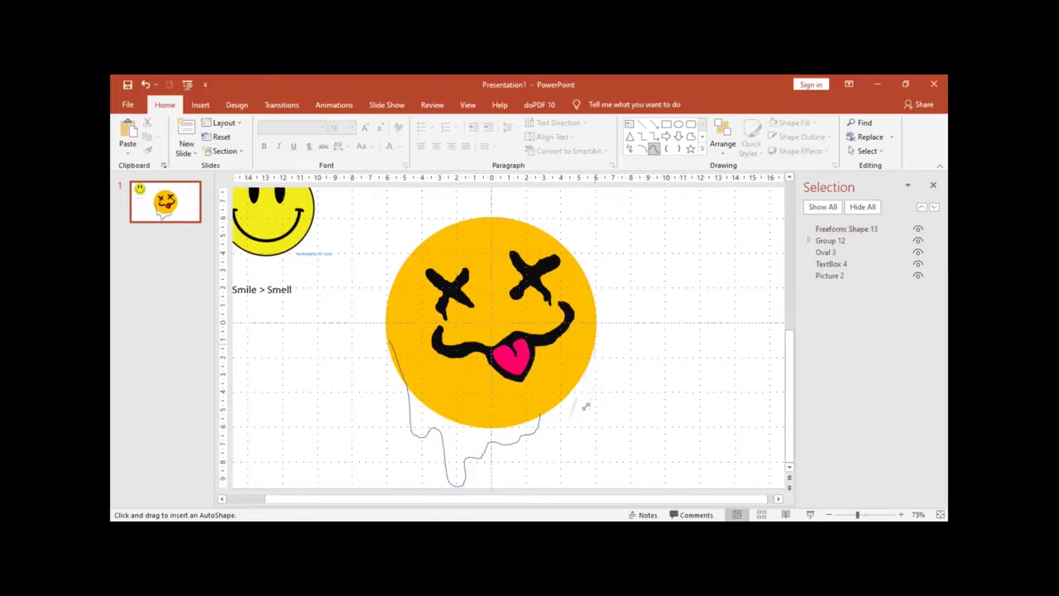
pyautogui.moveTo(587, 413); pyautogui.dragTo(593, 347)
pyautogui.press('Delete')
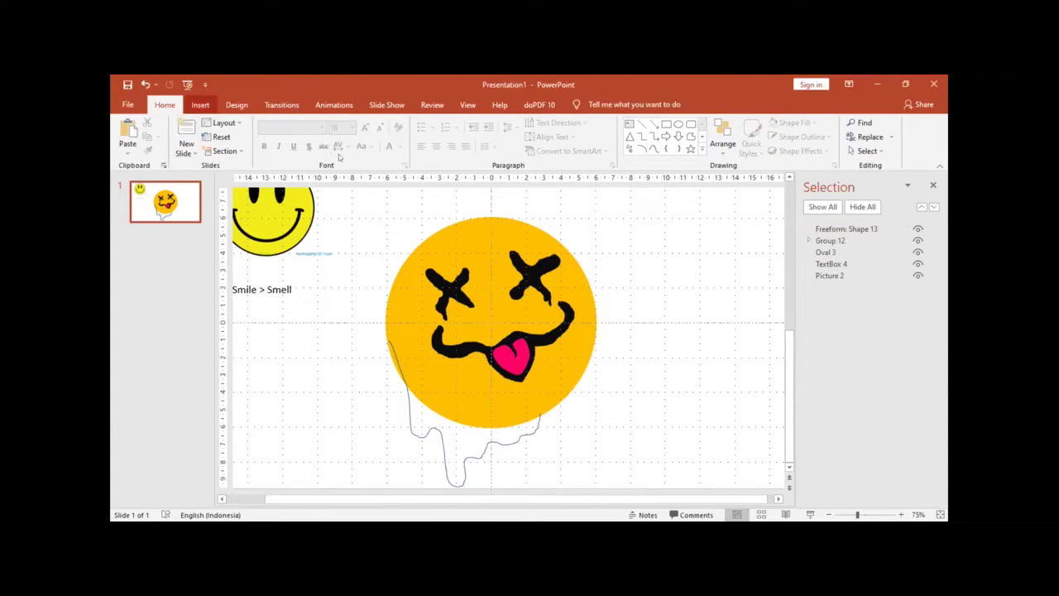
pyautogui.click(200, 105)
# Draw a small freeform drip below the right side of the face
pyautogui.click(307, 137)
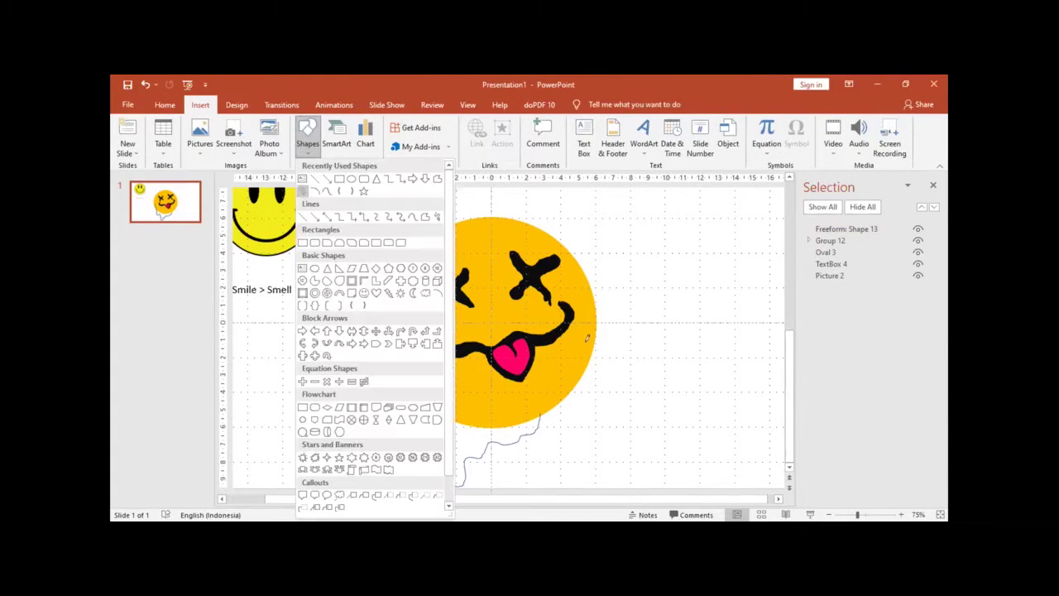
pyautogui.click(300, 180)
pyautogui.moveTo(589, 338)
pyautogui.mouseDown()
pyautogui.moveTo(574, 397)
pyautogui.moveTo(538, 407)
pyautogui.mouseUp()
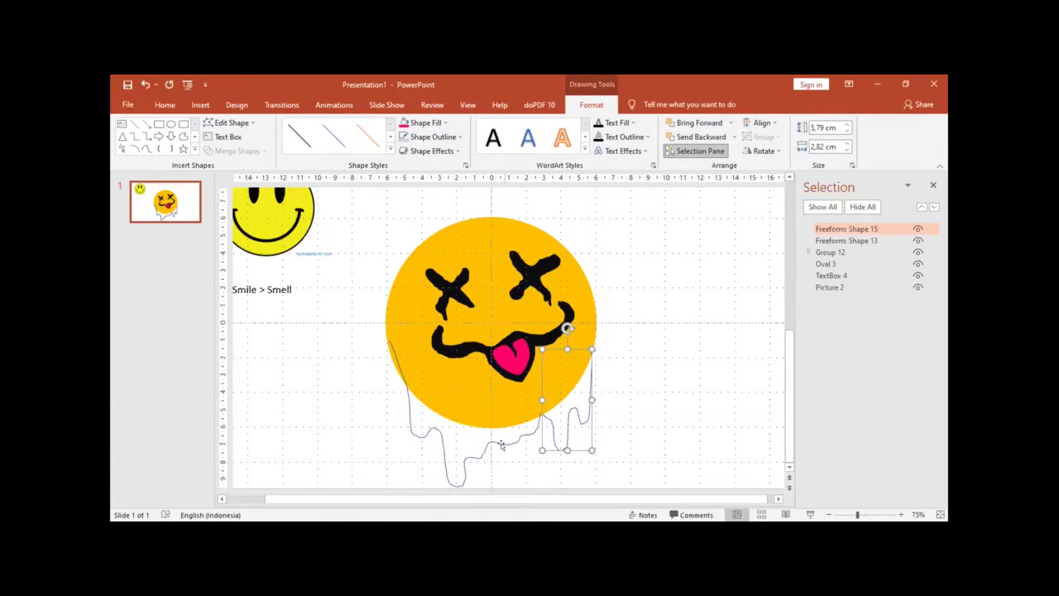
# Move the small drip down and nudge it into place with the arrow keys
pyautogui.click(533, 450)
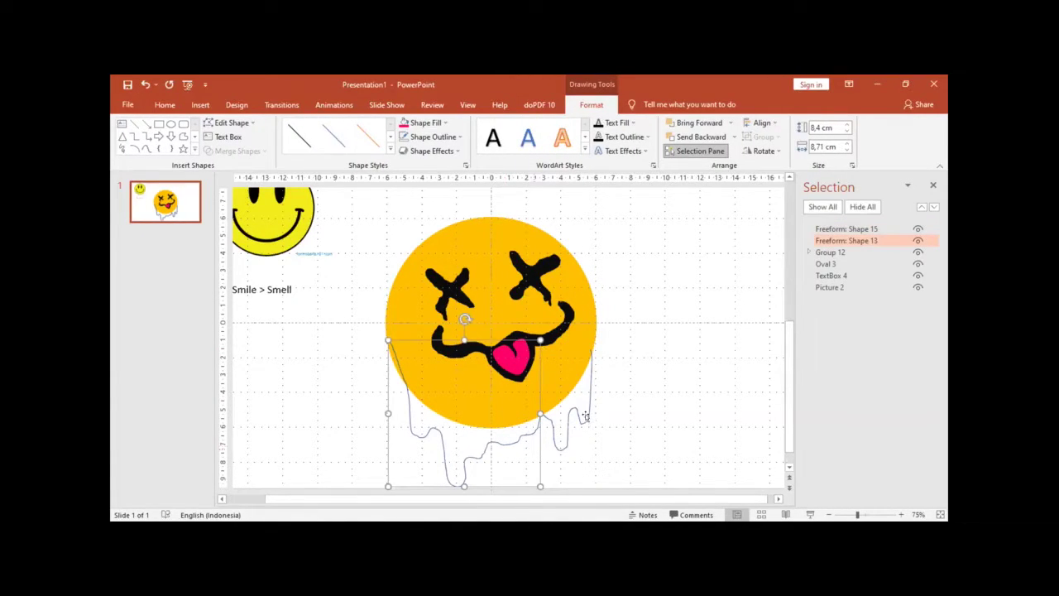
pyautogui.click(559, 435)
pyautogui.moveTo(560, 435); pyautogui.dragTo(560, 421)
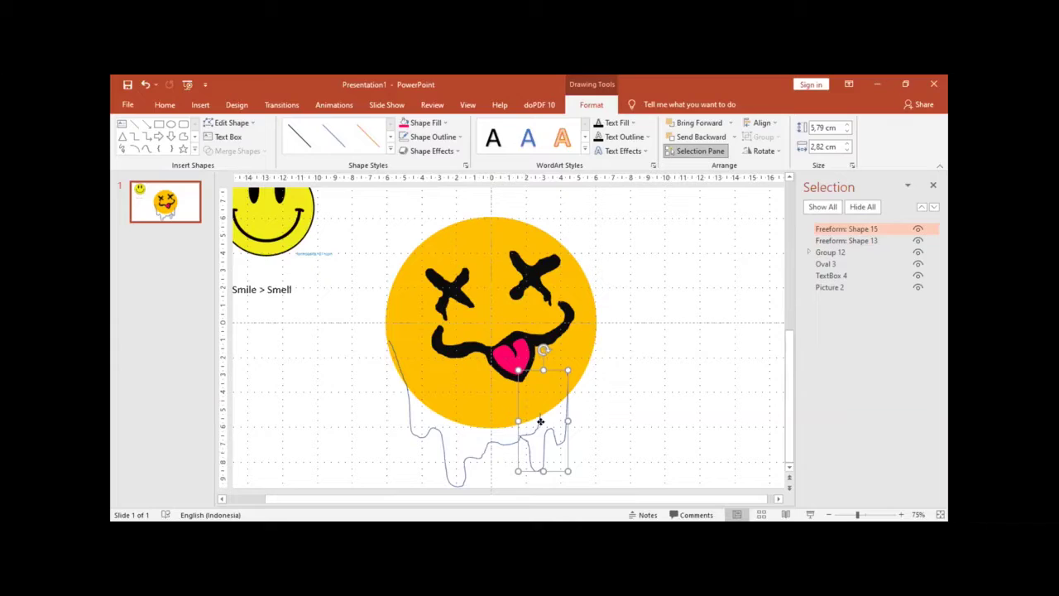
pyautogui.press('Up')
pyautogui.press('Up')
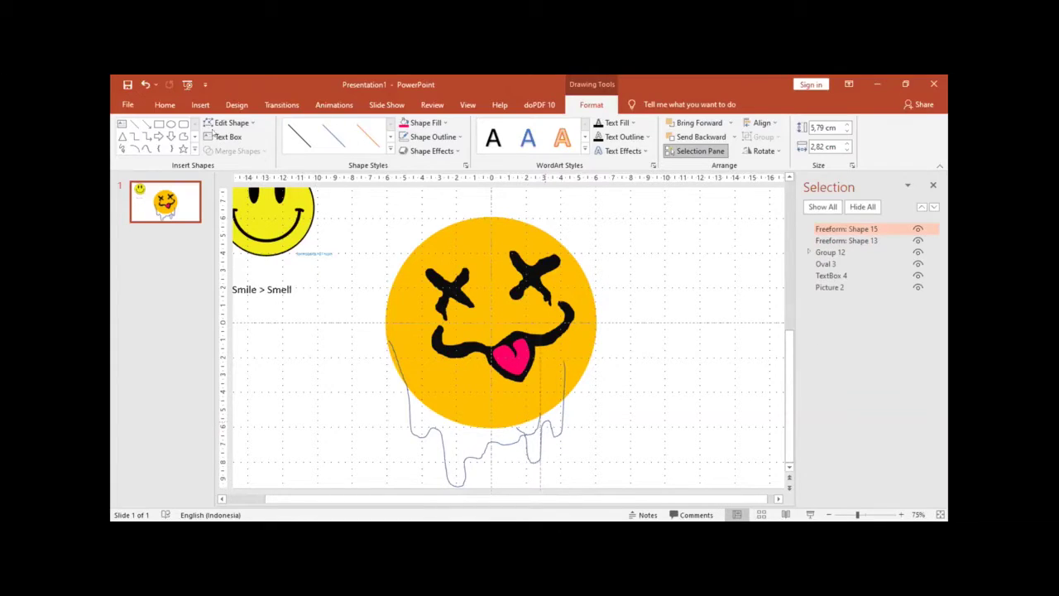
pyautogui.press('Left')
pyautogui.click(123, 149)
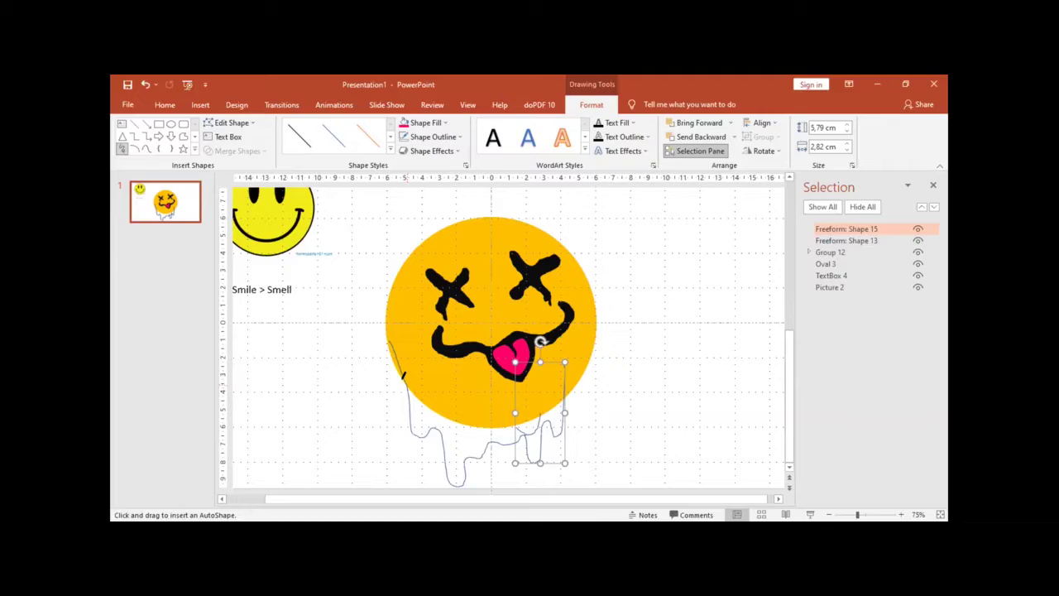
pyautogui.click(421, 404)
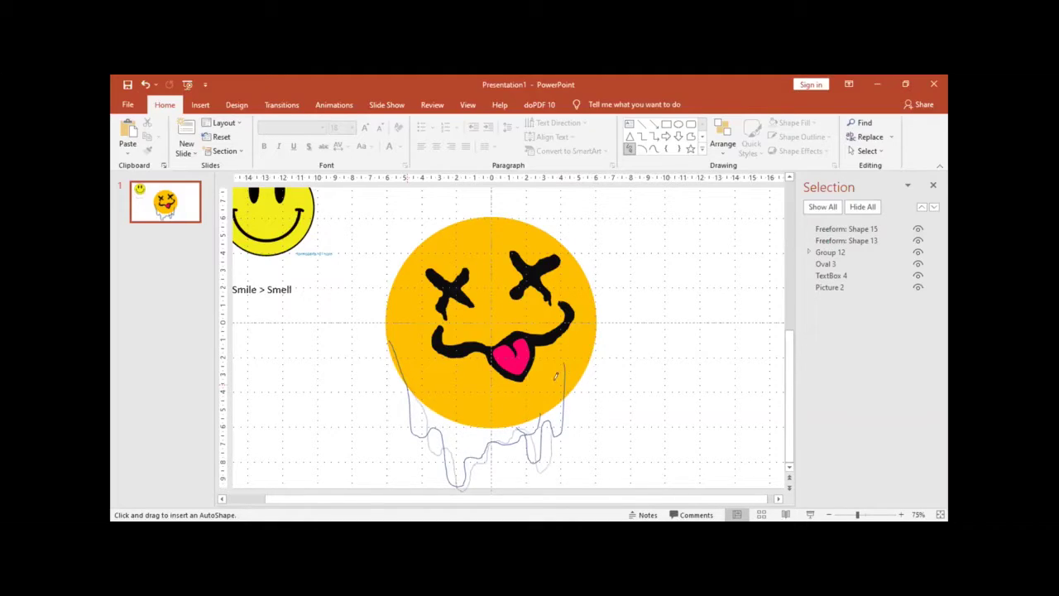
# Draw a closed filled drip along the face's bottom edge and delete the two old outlines
pyautogui.moveTo(555, 377); pyautogui.dragTo(408, 374)
pyautogui.click(407, 376)
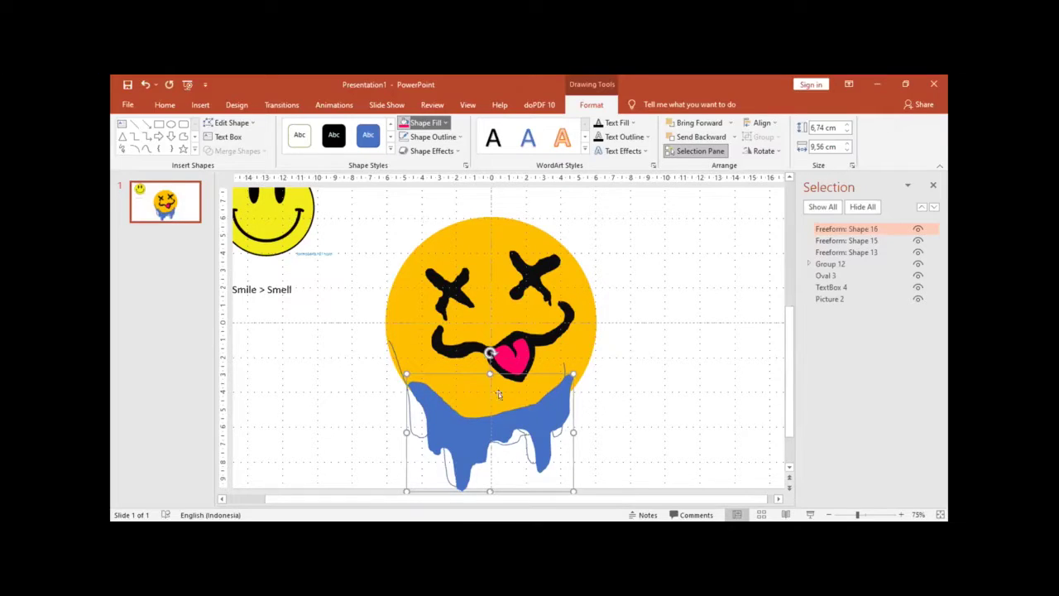
pyautogui.click(847, 240)
pyautogui.keyDown('ctrl'); pyautogui.click(847, 252); pyautogui.keyUp('ctrl')
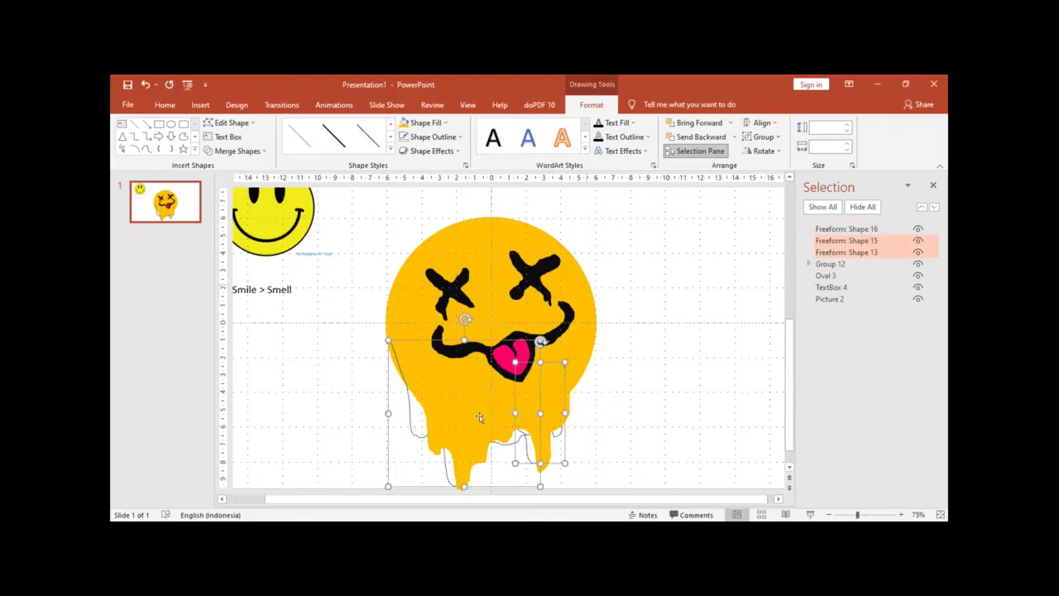
pyautogui.press('Delete')
# Reposition the filled drip shape so it sits just under the face
pyautogui.click(565, 414)
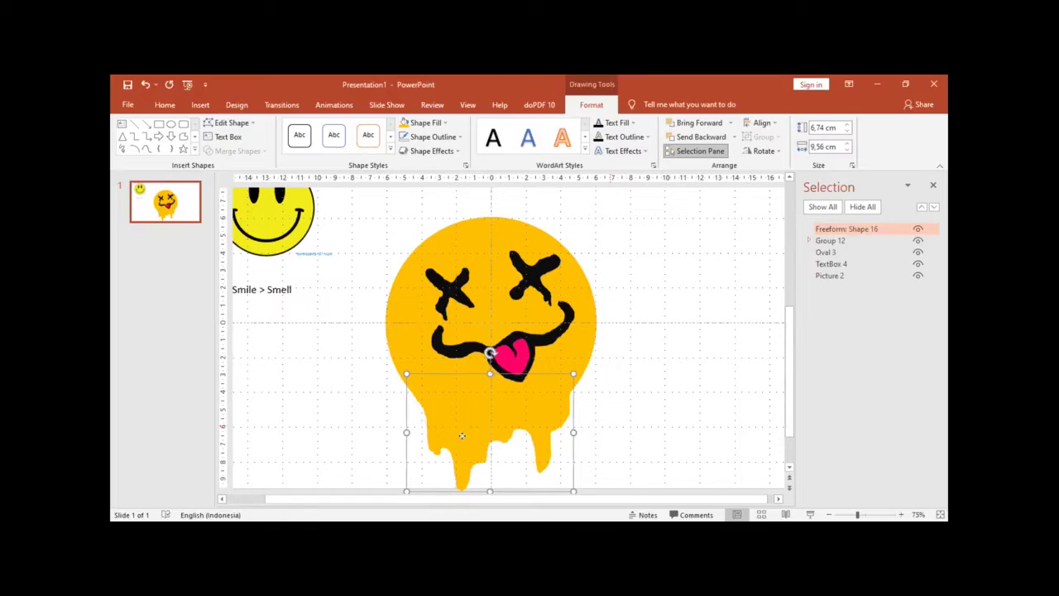
pyautogui.moveTo(460, 433); pyautogui.dragTo(453, 426)
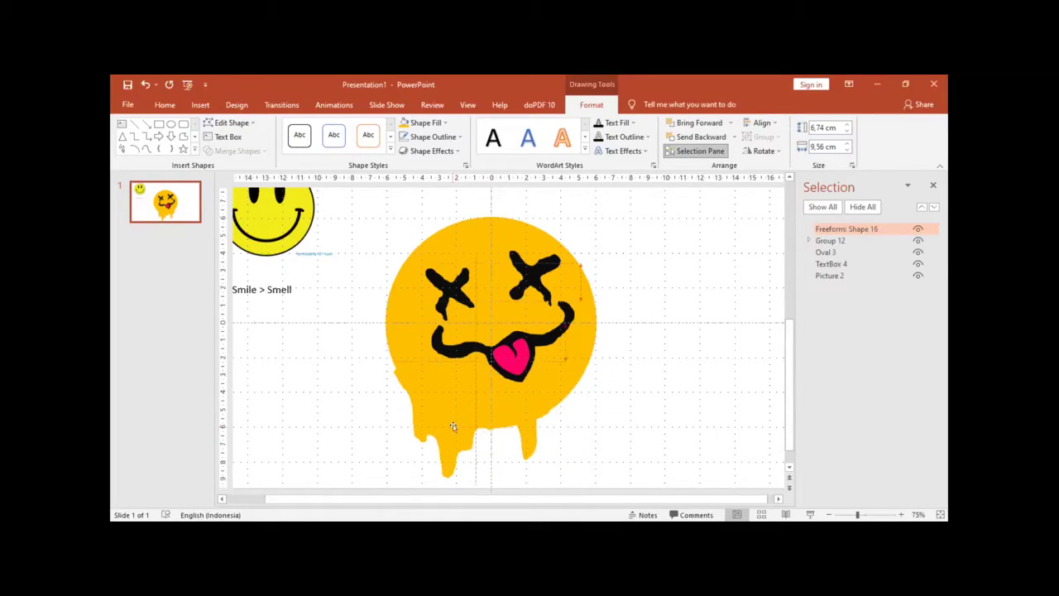
pyautogui.moveTo(452, 426); pyautogui.dragTo(454, 427)
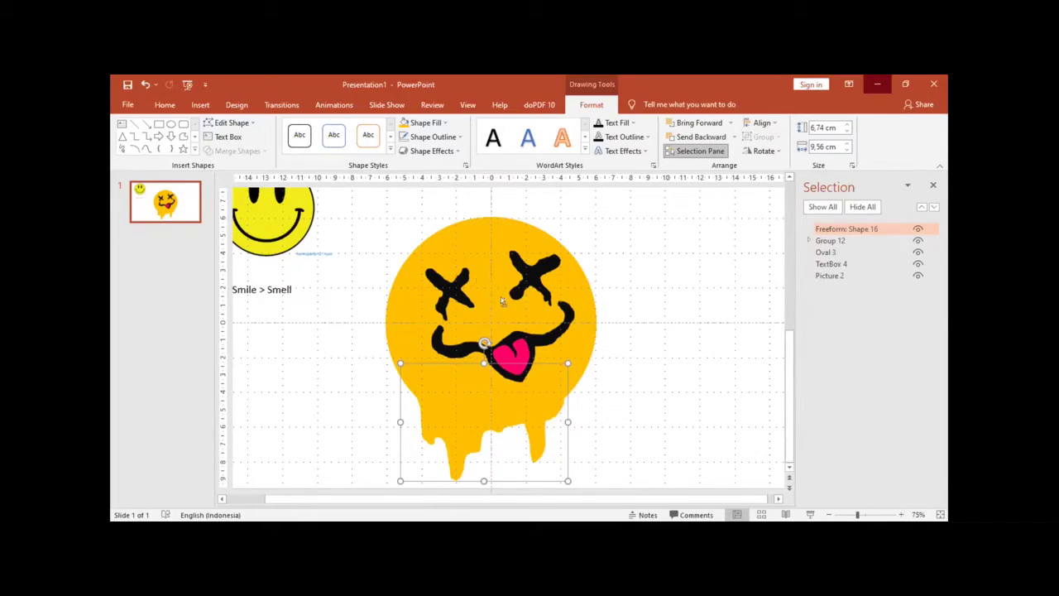
pyautogui.scroll(-1, 527, 368)
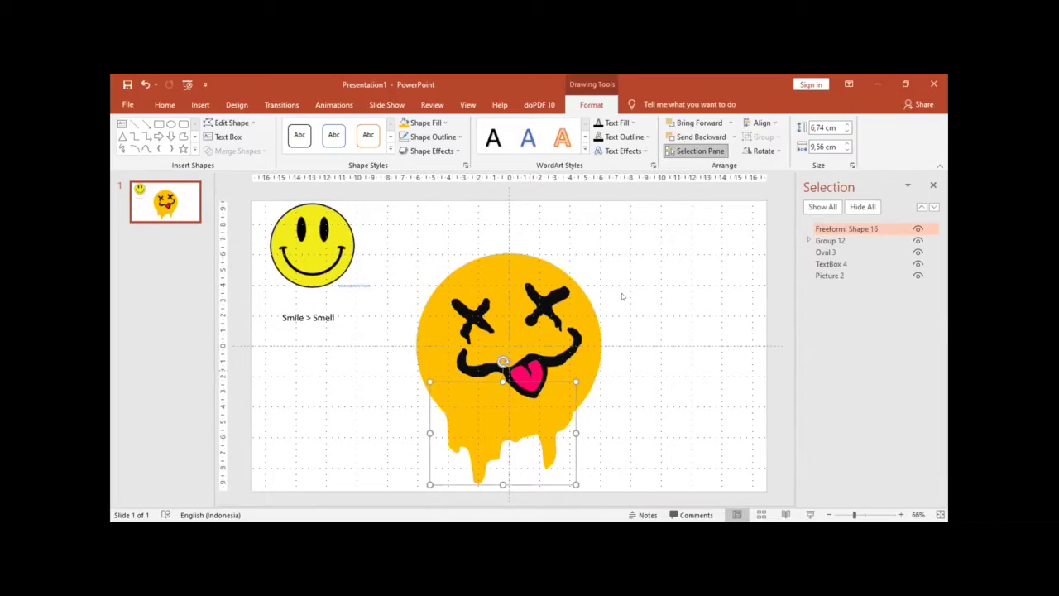
# Move the face and drip up together, then delete the old drip shape
pyautogui.hotkey('shift', 'Down')
pyautogui.hotkey('shift', 'Down')
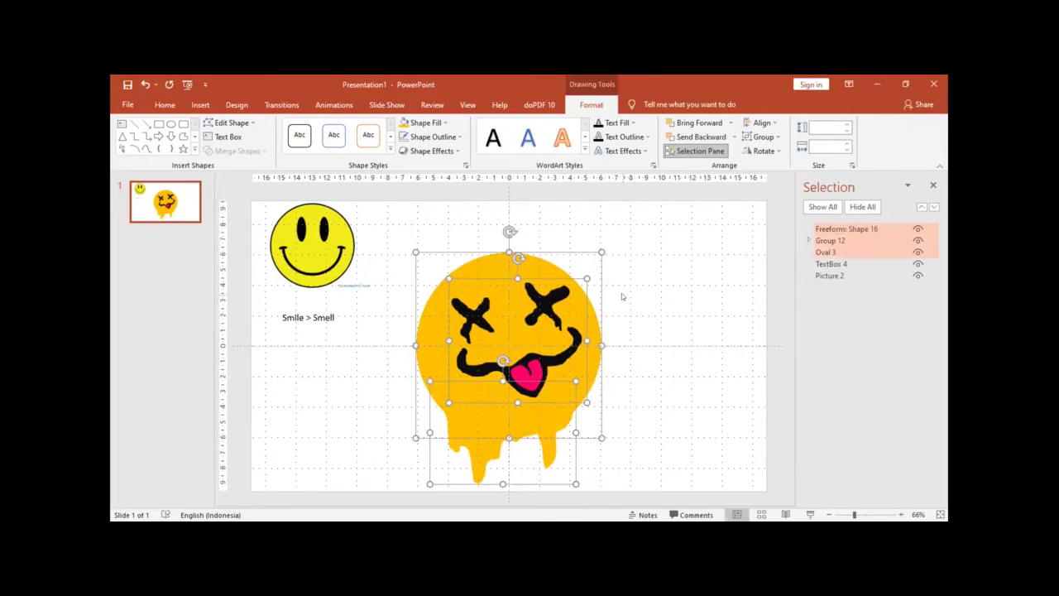
pyautogui.press('Up')
pyautogui.press('Up')
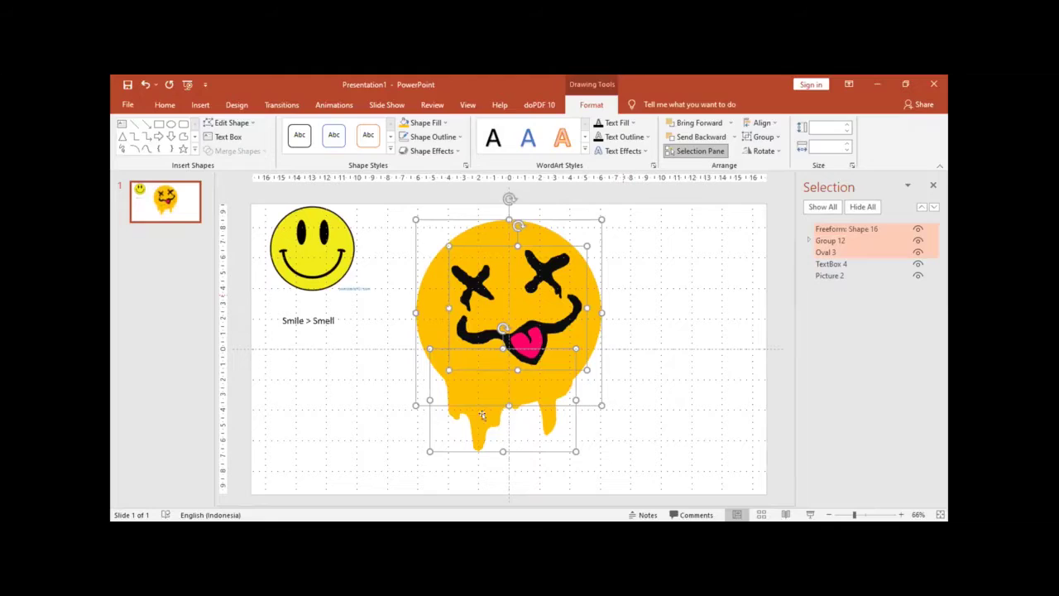
pyautogui.press('Escape')
pyautogui.click(478, 413)
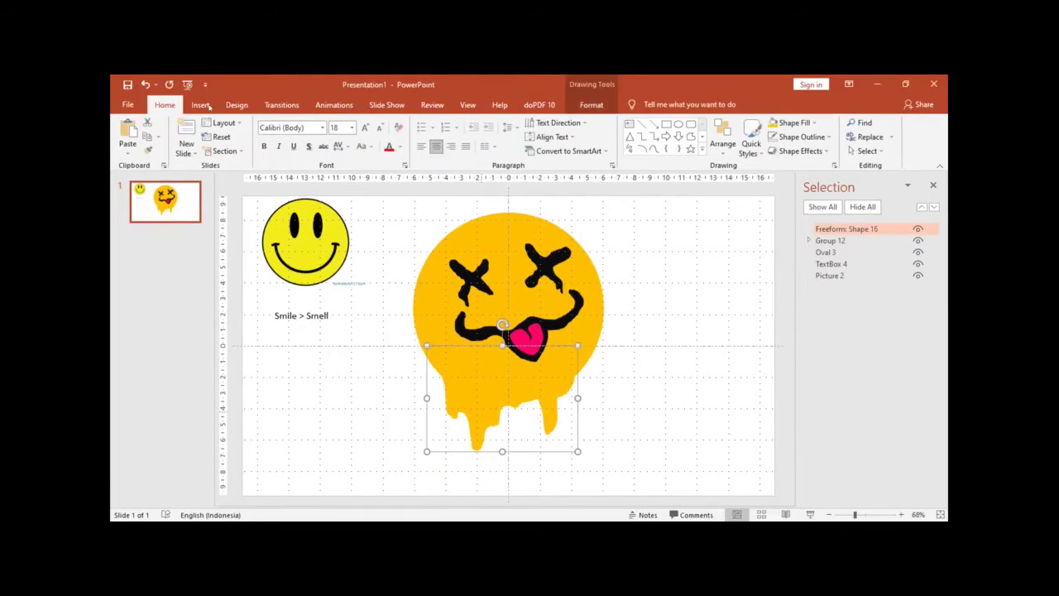
pyautogui.press('Delete')
# Draw a new freeform drip from the face's lower-left edge, fill it face orange, and shift it right
pyautogui.hotkey('alt', 'n')
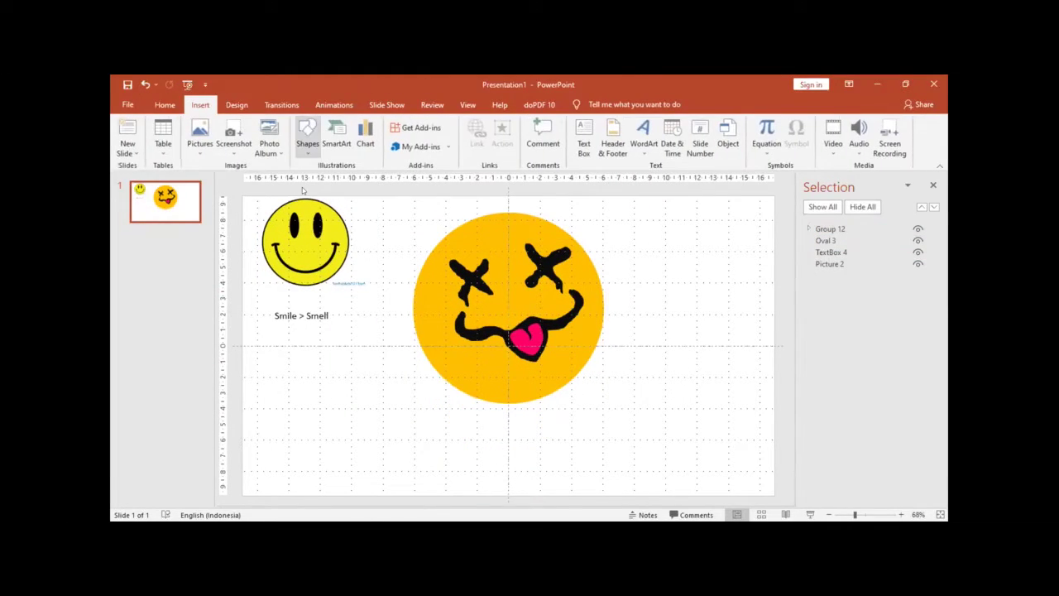
pyautogui.press('s')
pyautogui.press('h')
pyautogui.click(419, 330)
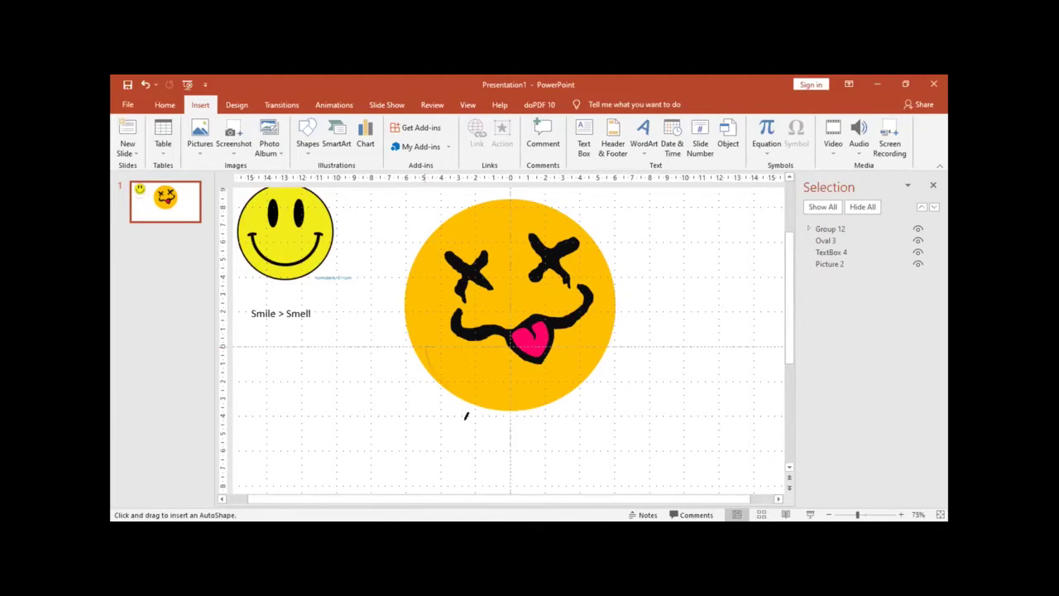
pyautogui.moveTo(470, 417)
pyautogui.mouseDown()
pyautogui.moveTo(490, 468)
pyautogui.moveTo(525, 428)
pyautogui.moveTo(554, 359)
pyautogui.moveTo(553, 410)
pyautogui.moveTo(488, 356)
pyautogui.moveTo(444, 337)
pyautogui.moveTo(420, 345)
pyautogui.mouseUp()
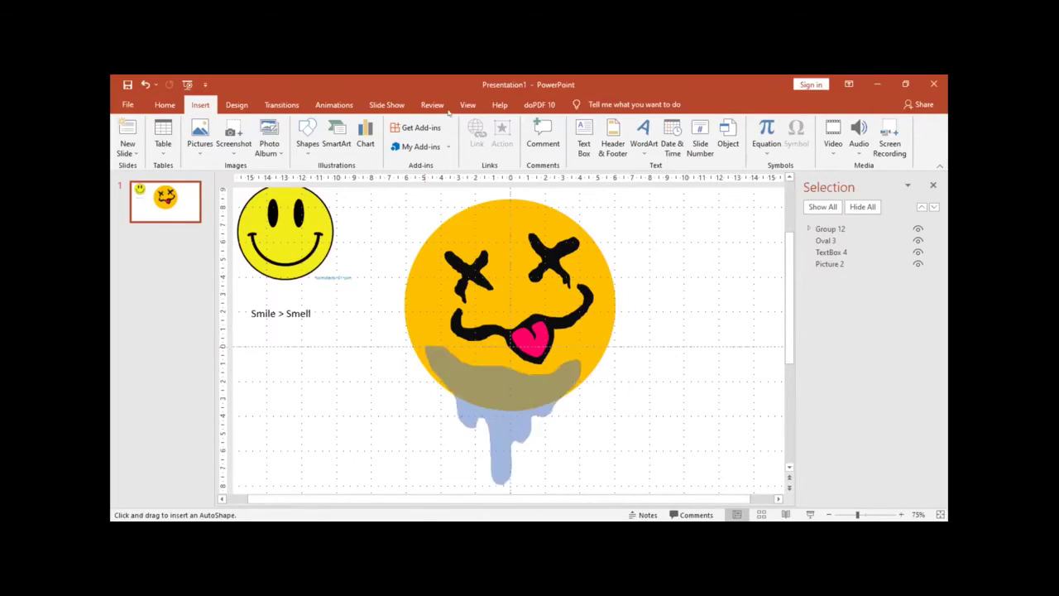
pyautogui.click(405, 123)
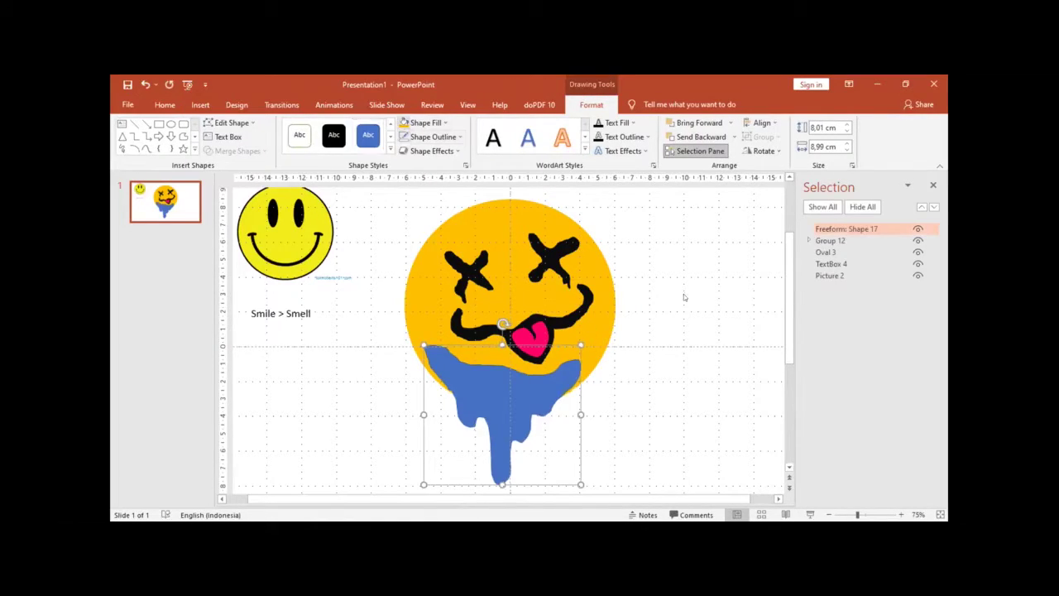
pyautogui.click(605, 402)
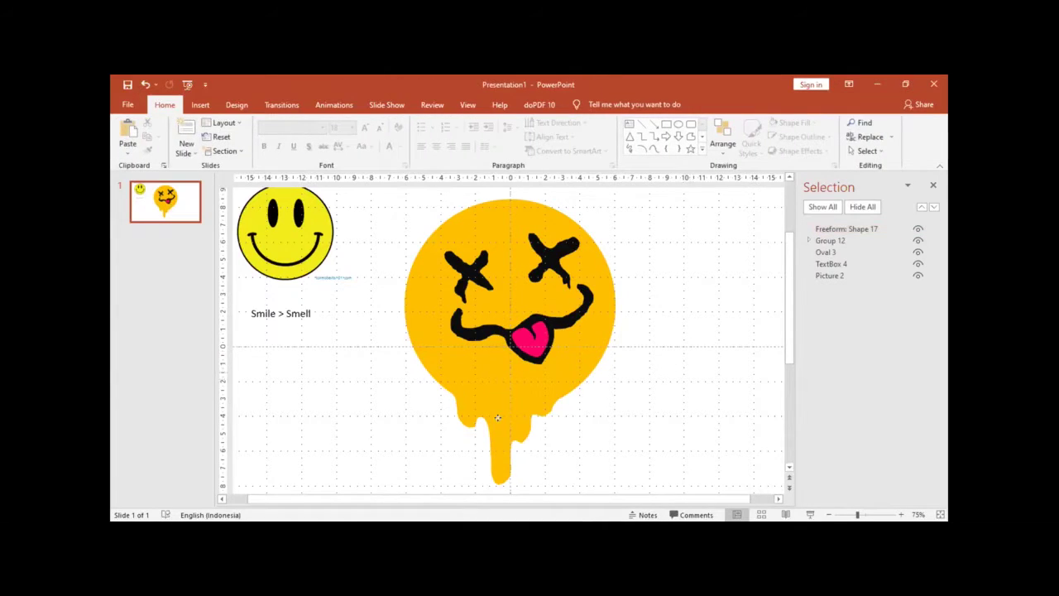
pyautogui.moveTo(499, 425); pyautogui.dragTo(508, 423)
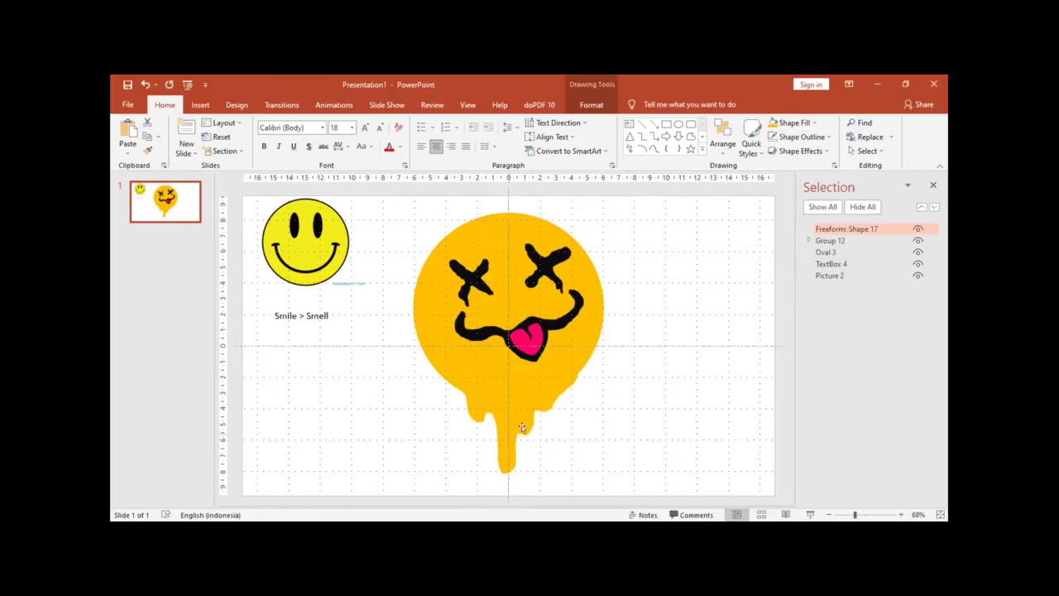
# Centre the drip, send it back one layer, and group it with the orange circle as Group 18
pyautogui.press('Right')
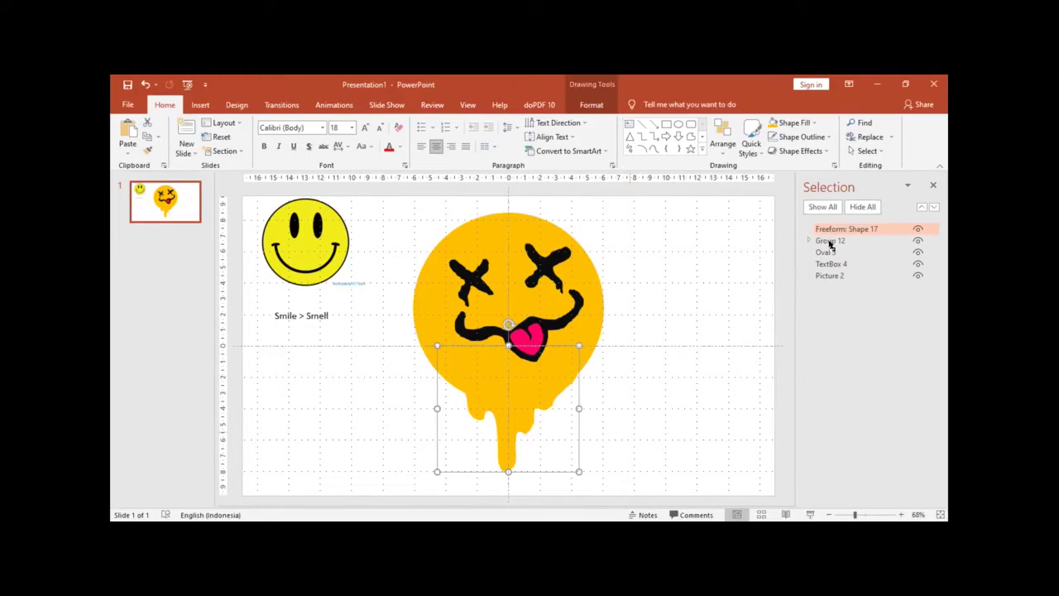
pyautogui.hotkey('ctrl', '[')
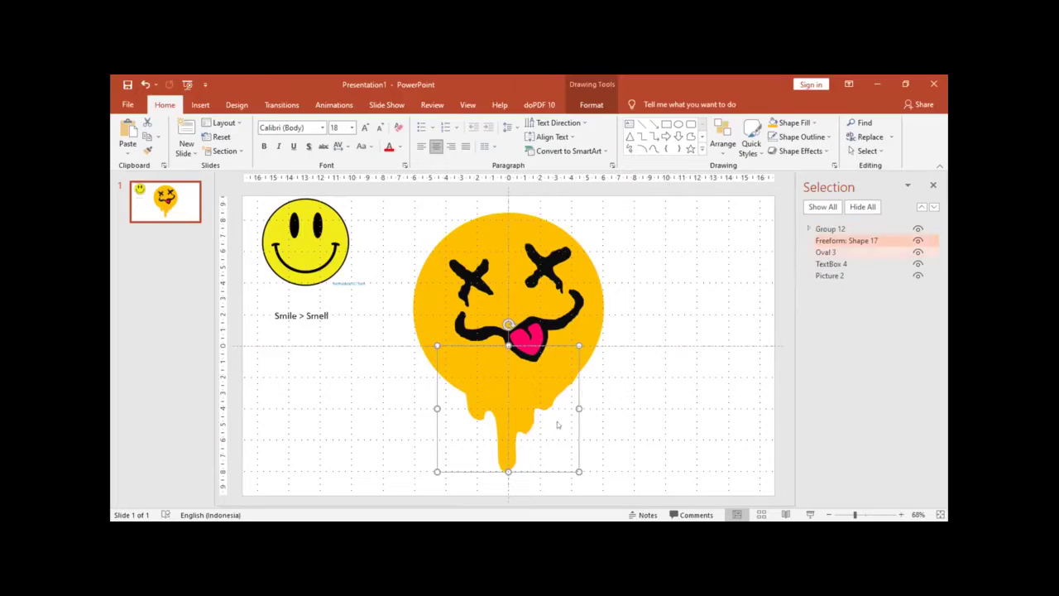
pyautogui.hotkey('shift', 'Tab')
pyautogui.keyDown('shift'); pyautogui.click(493, 434); pyautogui.keyUp('shift')
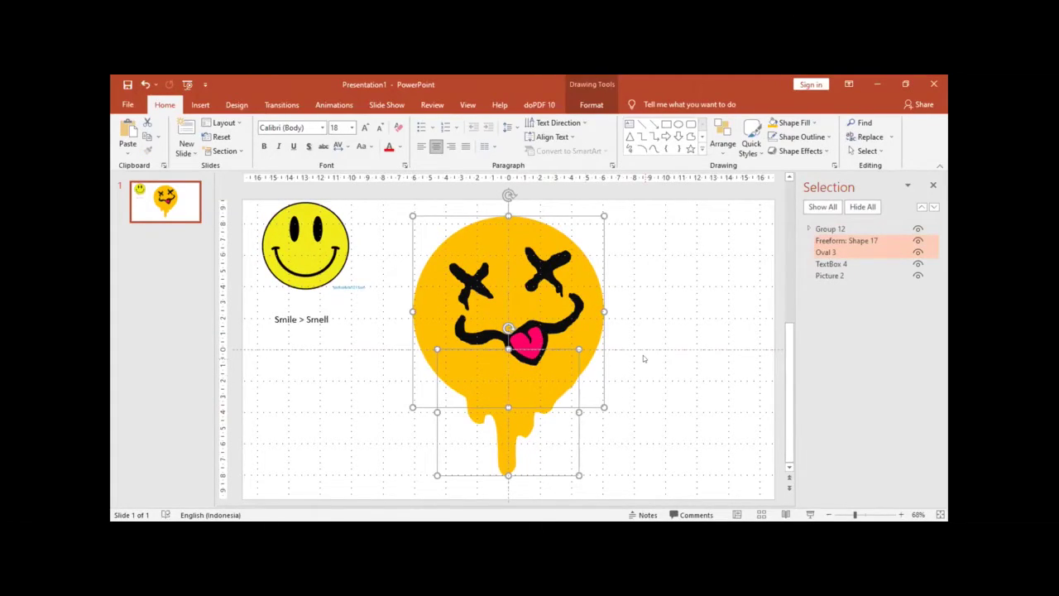
pyautogui.hotkey('ctrl', 'g')
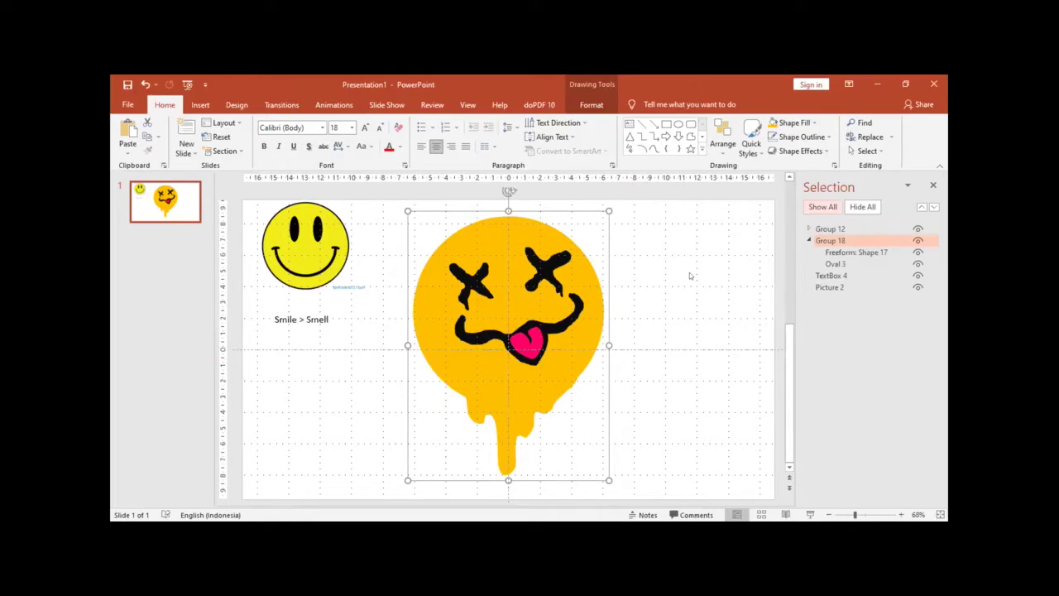
pyautogui.click(690, 276)
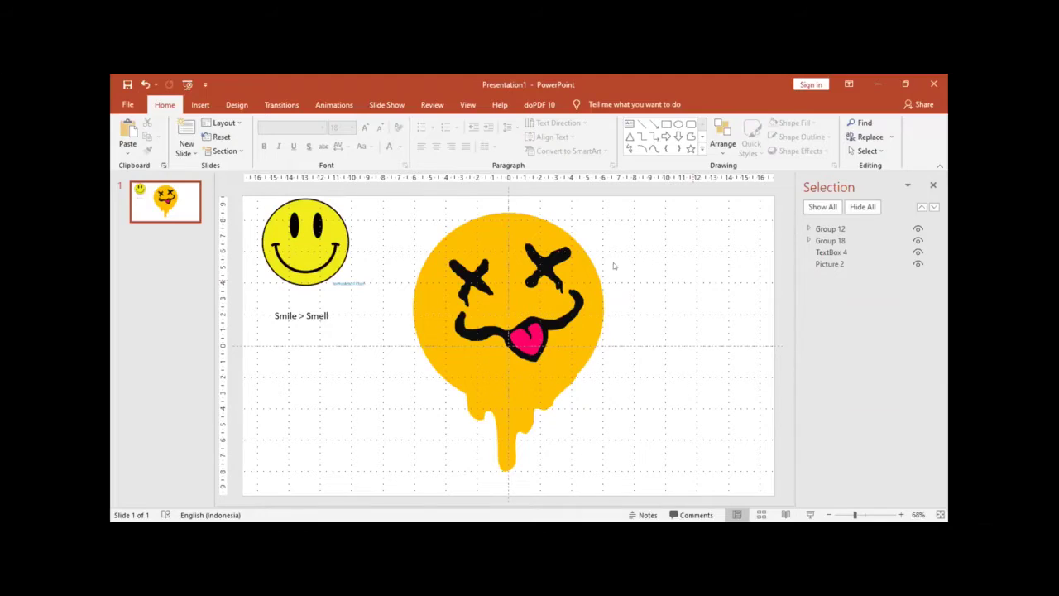
# Bring up the Insert tab commands with the melting face deselected
pyautogui.click(210, 103)
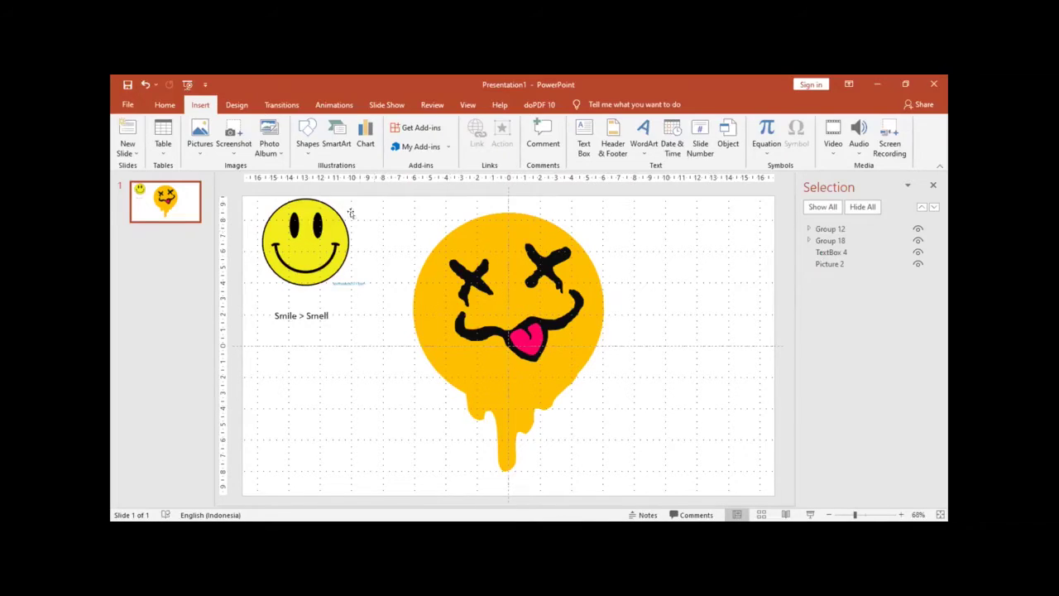
# Add a text box reading 'Mr.Smell' below the Smile > Smell text
pyautogui.click(584, 149)
pyautogui.click(584, 151)
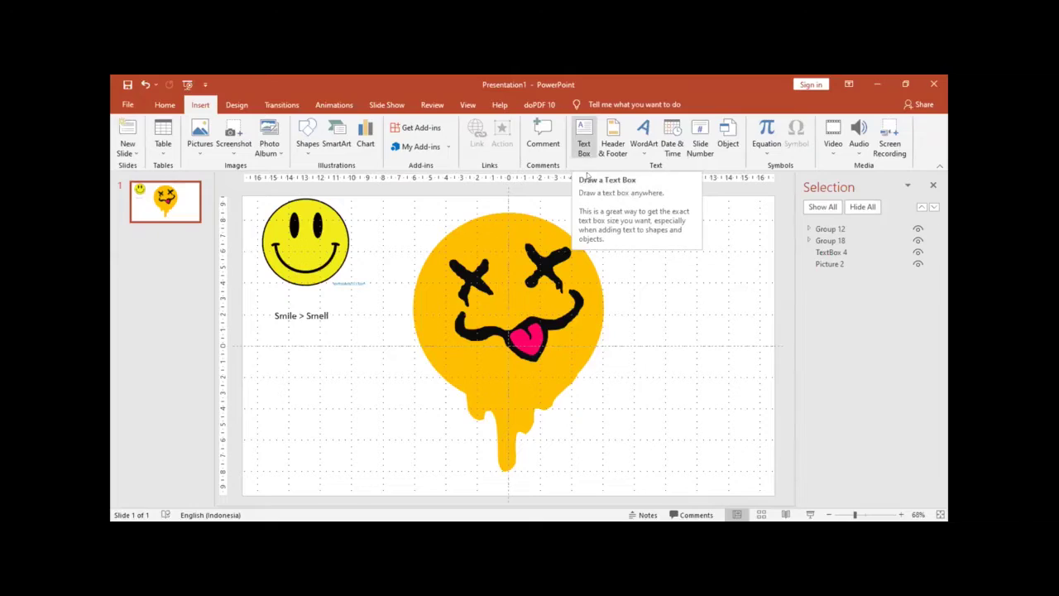
pyautogui.click(585, 156)
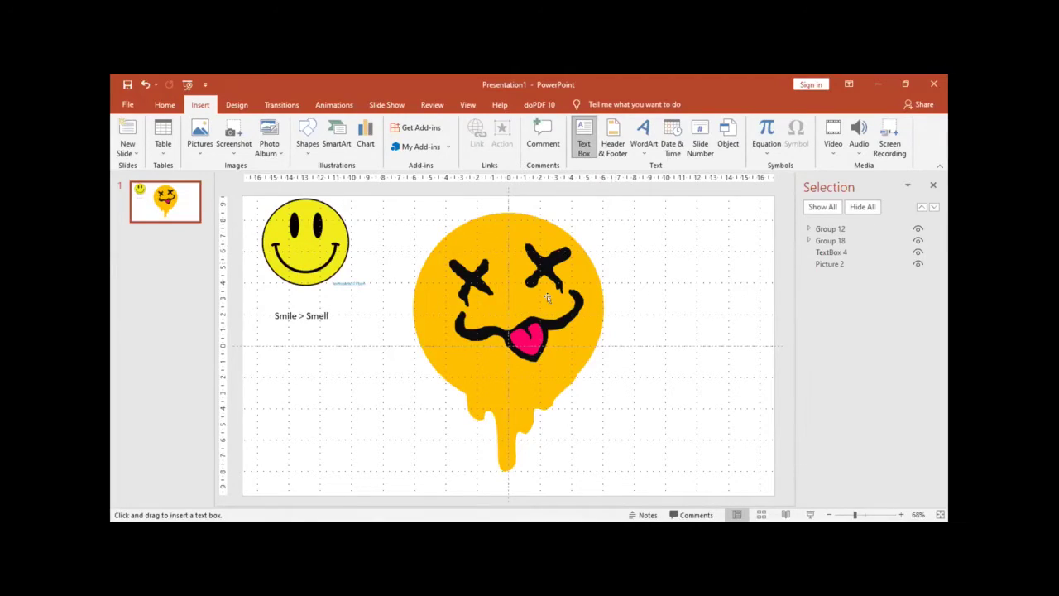
pyautogui.click(305, 365)
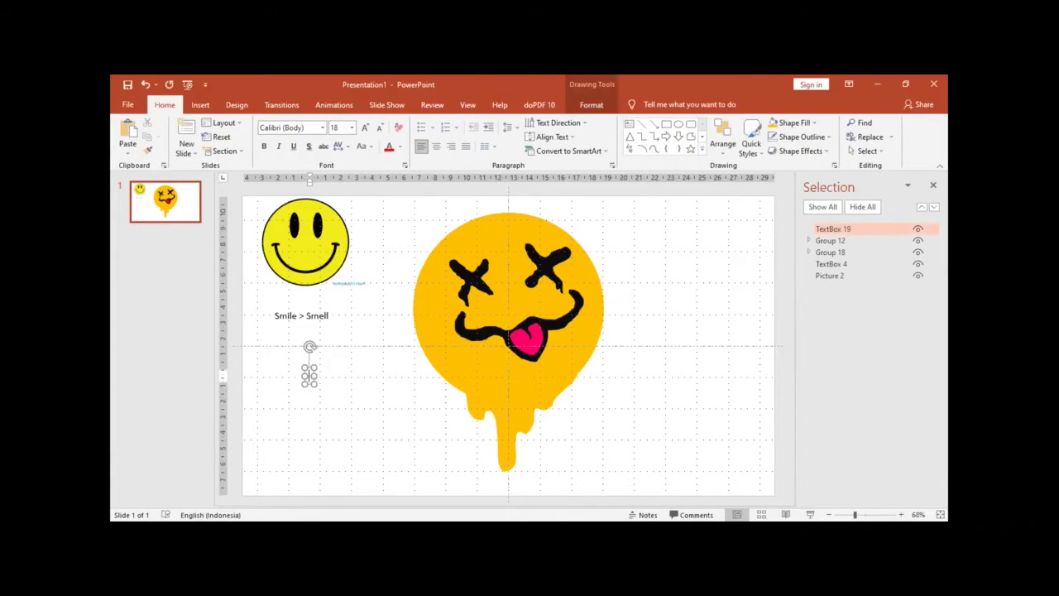
pyautogui.write('Mr.Smell')
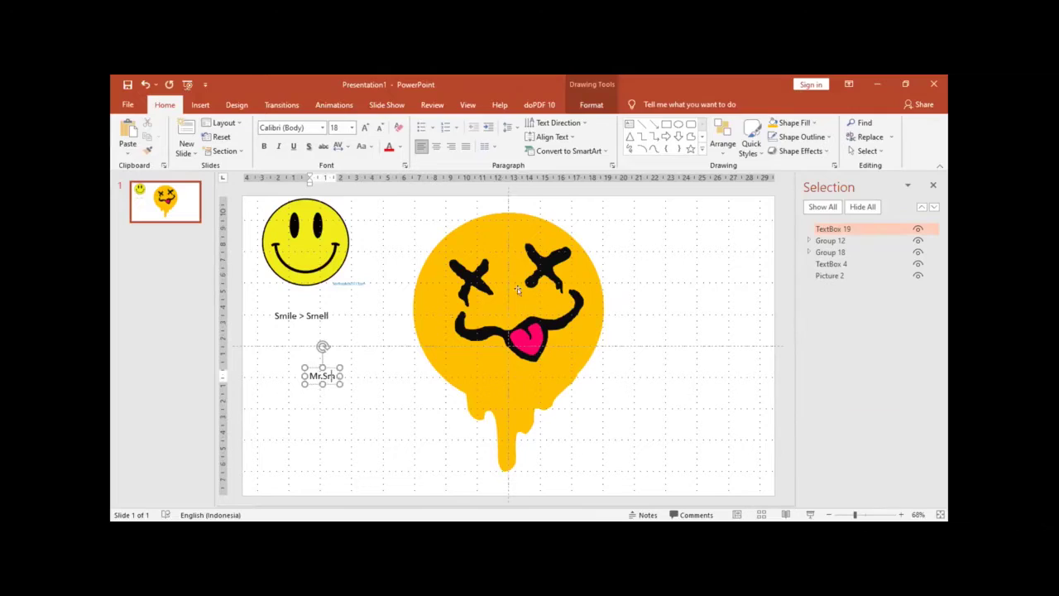
pyautogui.press('Escape')
# Set the Mr.Smell text to 100 points and move it lower and further left
pyautogui.click(338, 128)
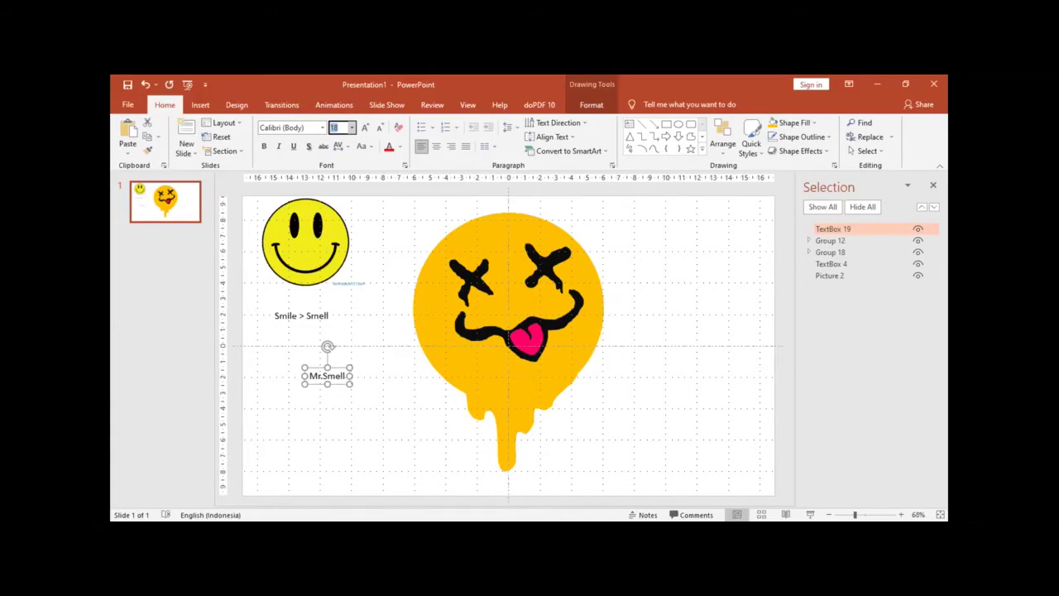
pyautogui.write('100')
pyautogui.press('Return')
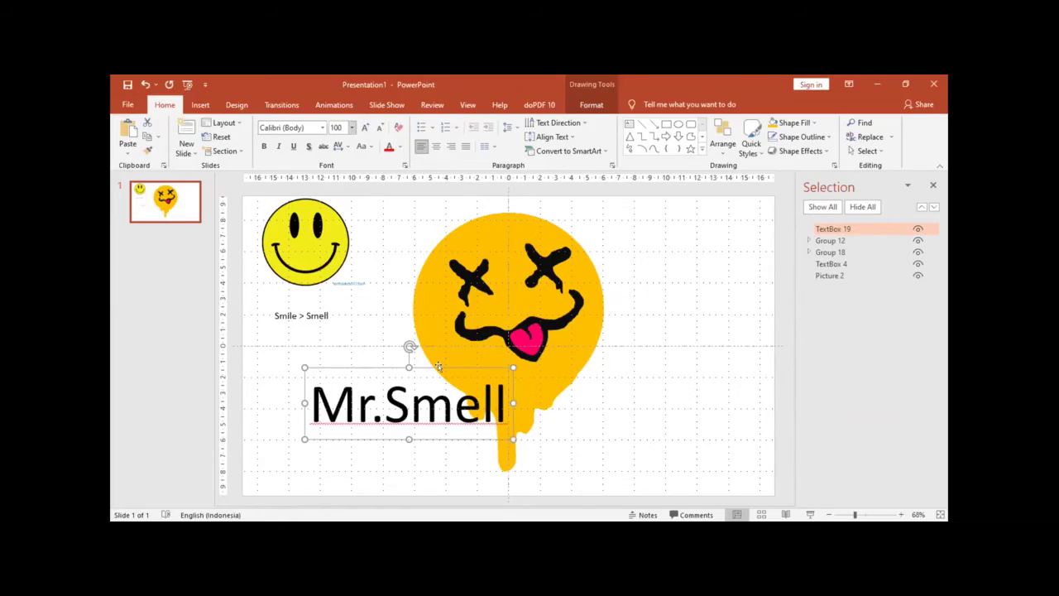
pyautogui.moveTo(438, 367); pyautogui.dragTo(397, 415)
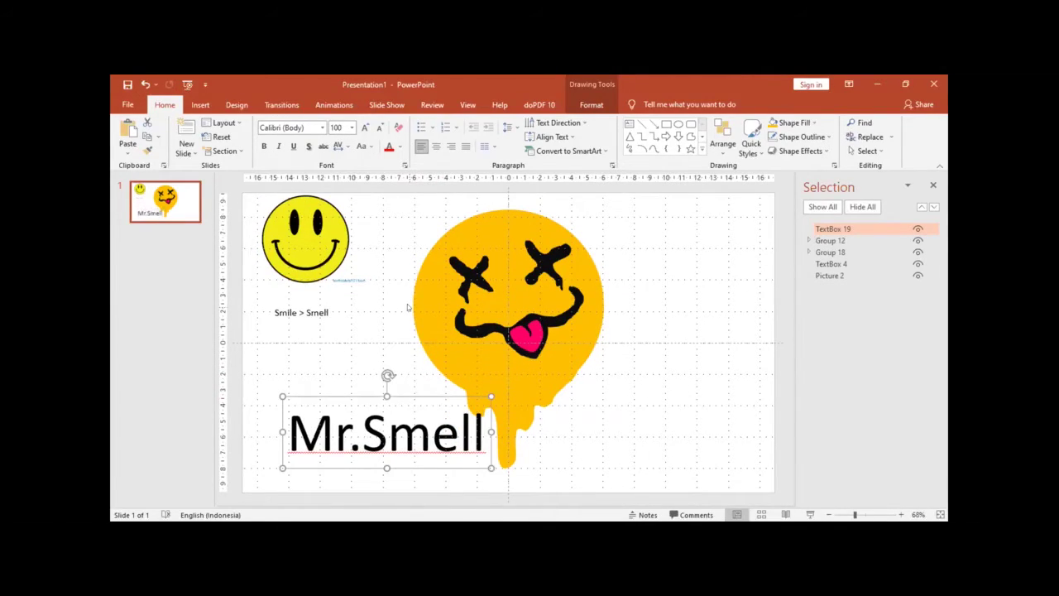
pyautogui.click(322, 128)
# Apply the Arial Black font to 'Mr.Smell' and centre-align it in its box
pyautogui.click(322, 128)
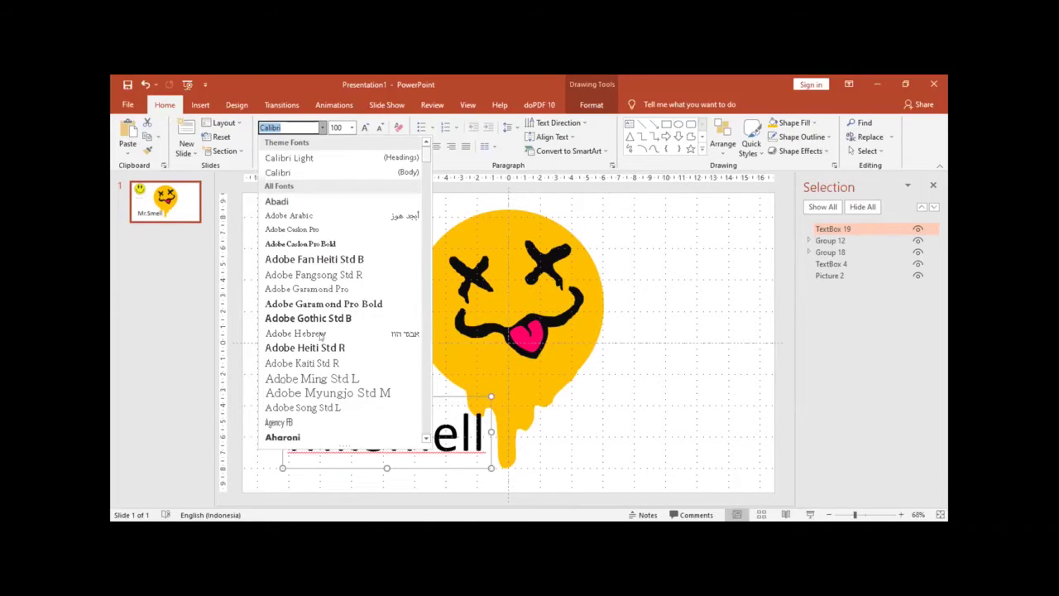
pyautogui.scroll(-5, 323, 332)
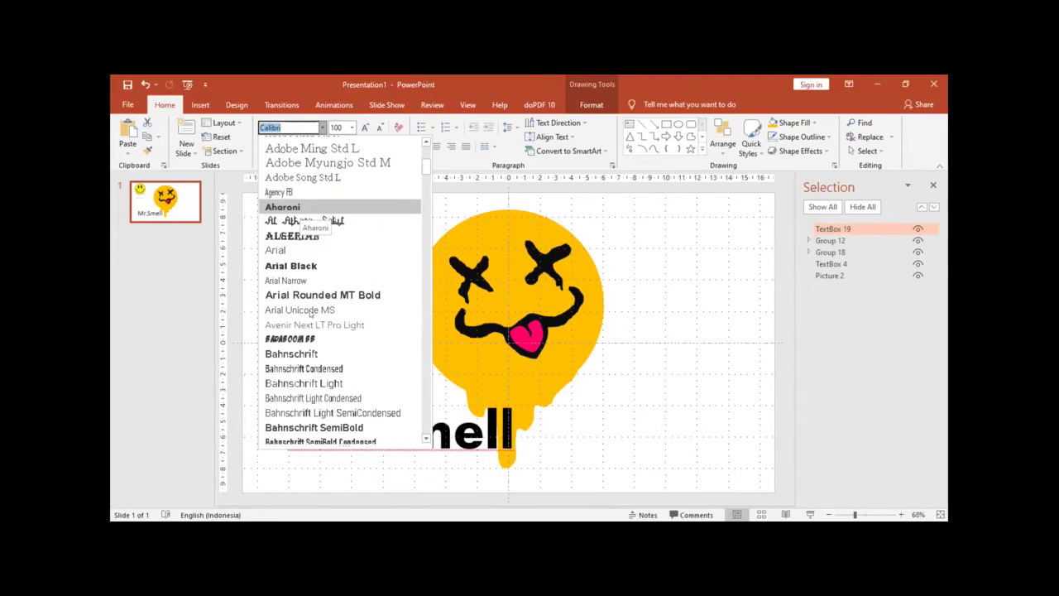
pyautogui.scroll(-1, 313, 322)
pyautogui.scroll(-3, 315, 331)
pyautogui.scroll(-3, 315, 331)
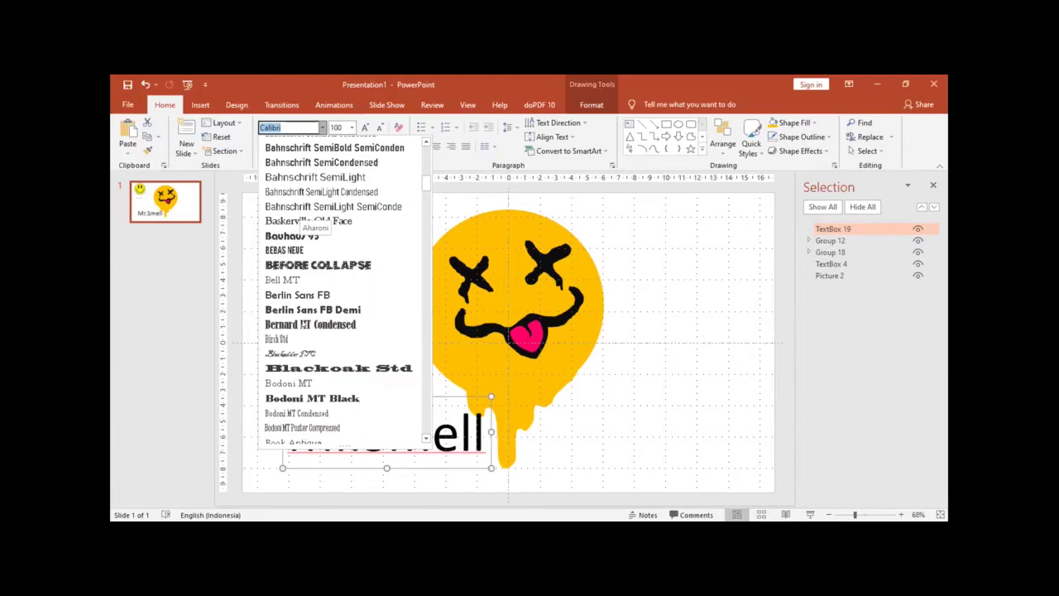
pyautogui.scroll(-1, 305, 324)
pyautogui.scroll(2, 304, 325)
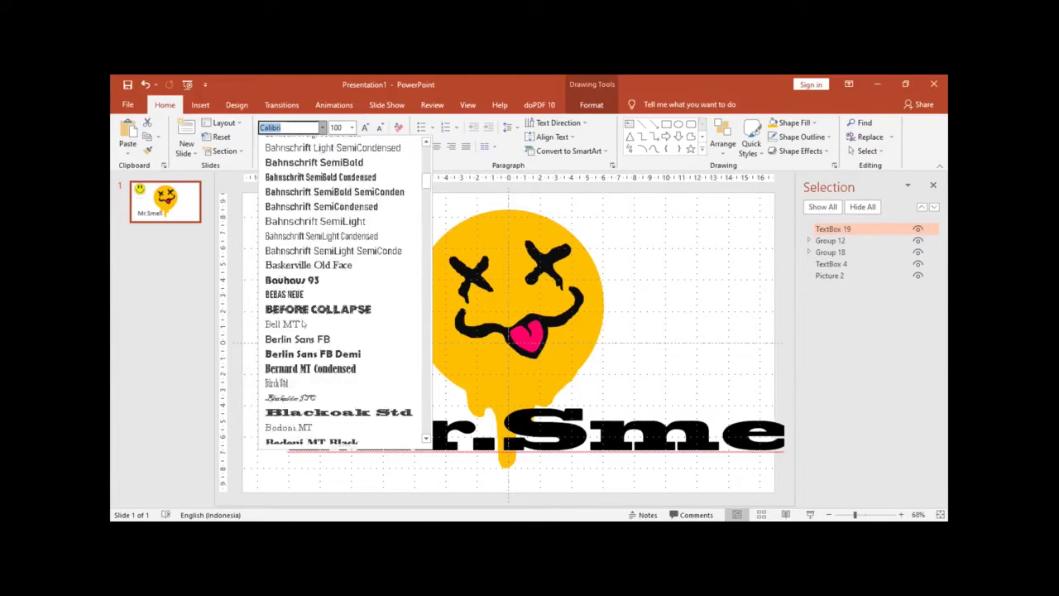
pyautogui.scroll(2, 304, 325)
pyautogui.scroll(4, 303, 325)
pyautogui.scroll(1, 302, 331)
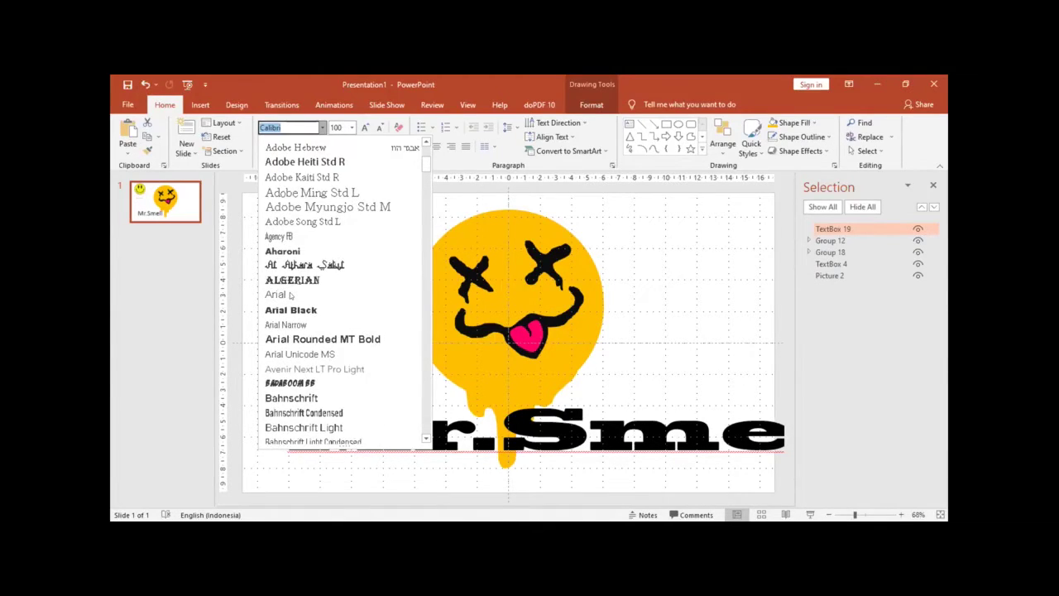
pyautogui.scroll(1, 301, 343)
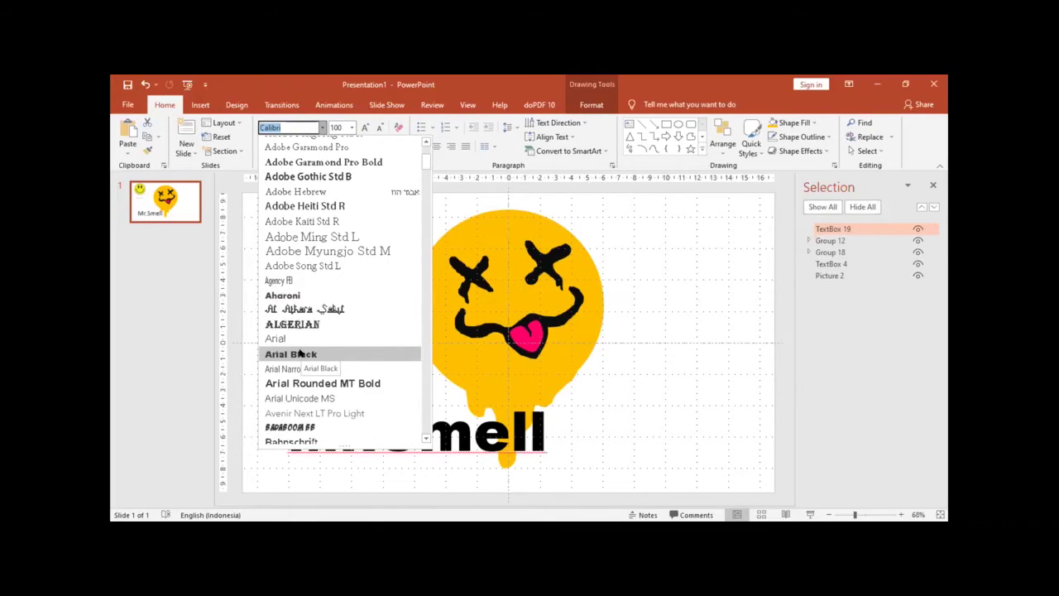
pyautogui.click(301, 353)
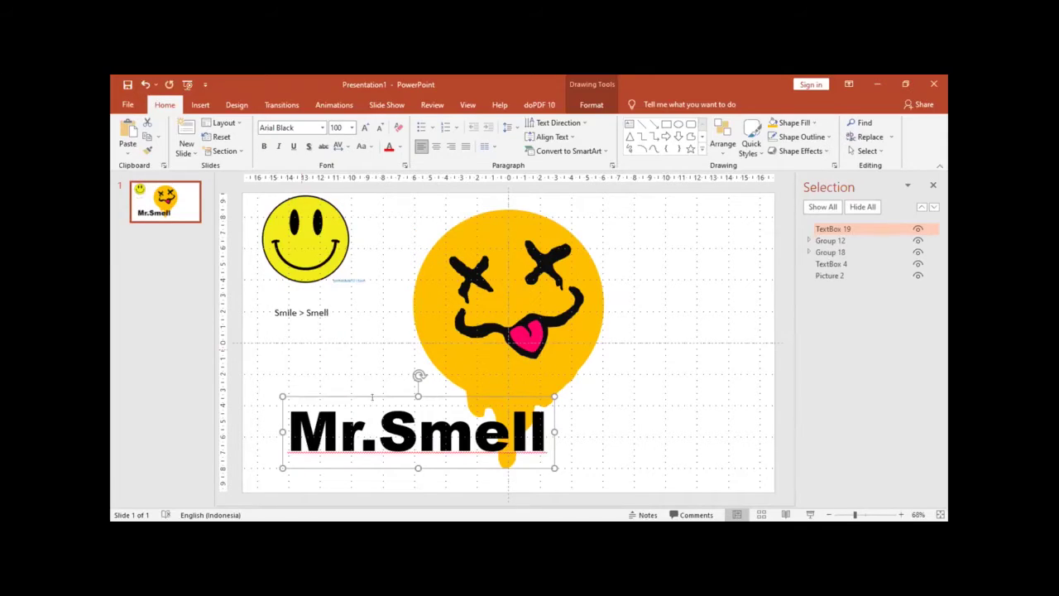
pyautogui.click(436, 147)
pyautogui.click(436, 147)
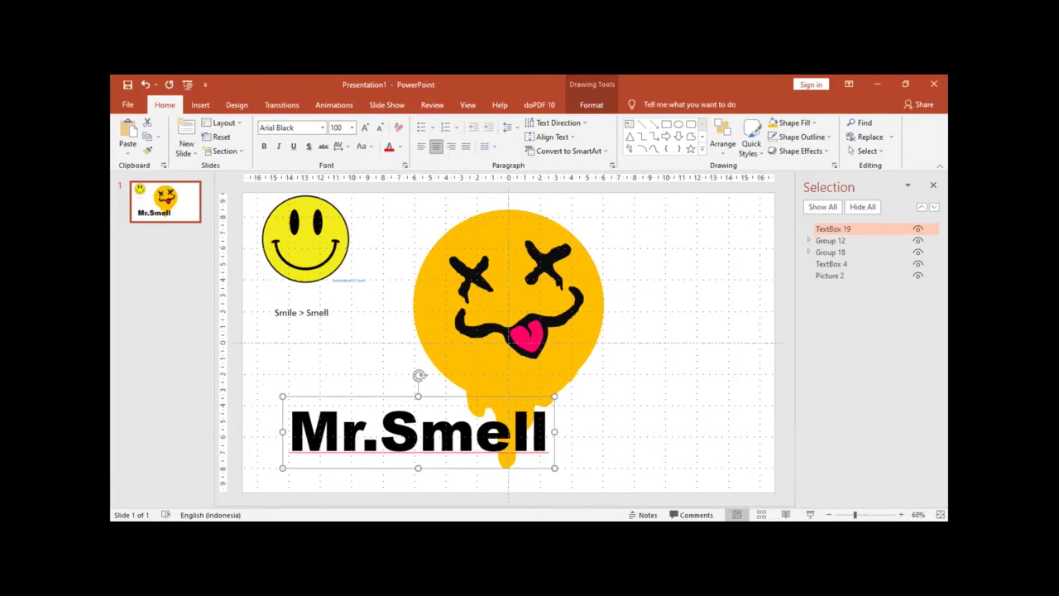
pyautogui.click(684, 270)
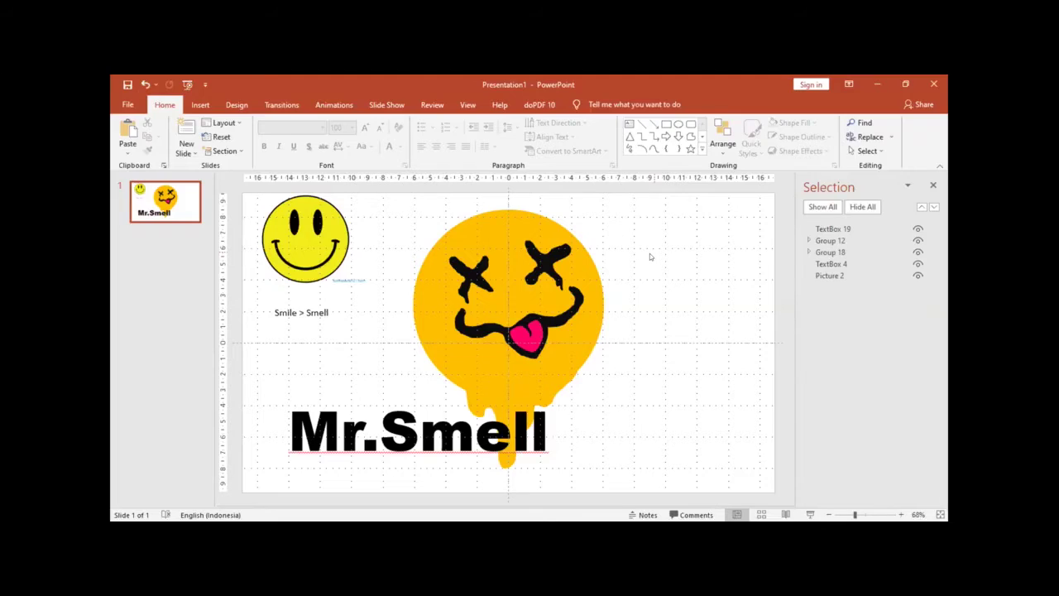
# Retype 'mell' as 'MELL' to read 'Mr.SMELL' and centre the box beneath the melting face
pyautogui.click(433, 426)
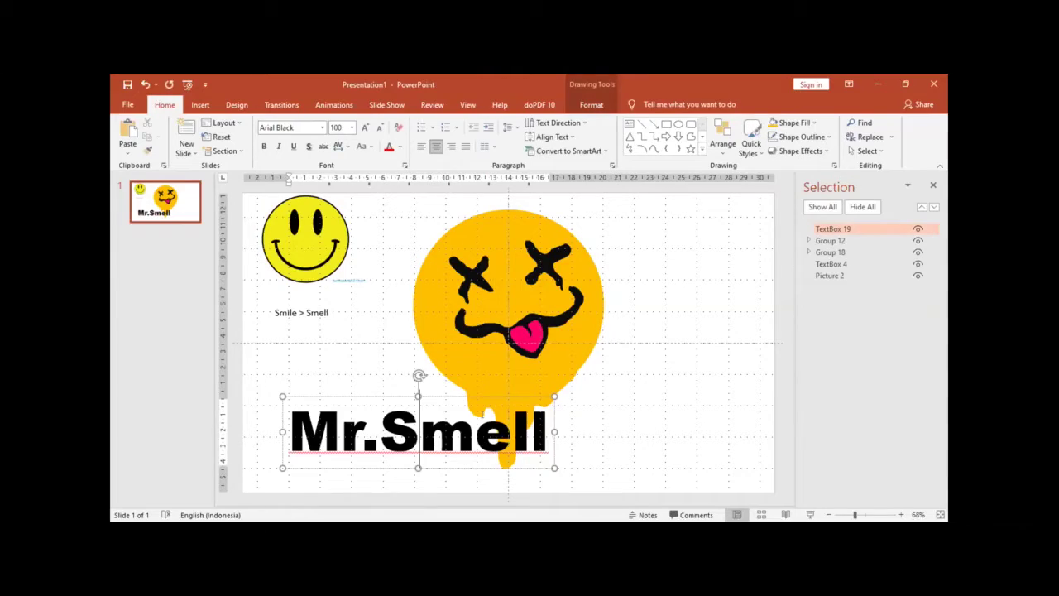
pyautogui.hotkey('shift', 'Right')
pyautogui.hotkey('shift', 'Right')
pyautogui.hotkey('shift', 'Right')
pyautogui.hotkey('shift', 'Right')
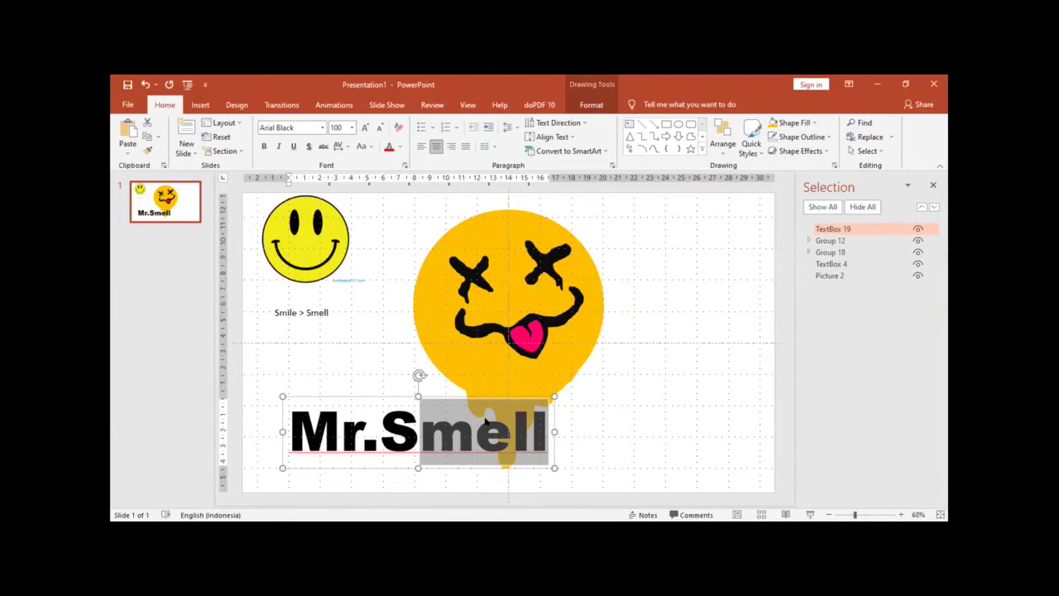
pyautogui.write('M')
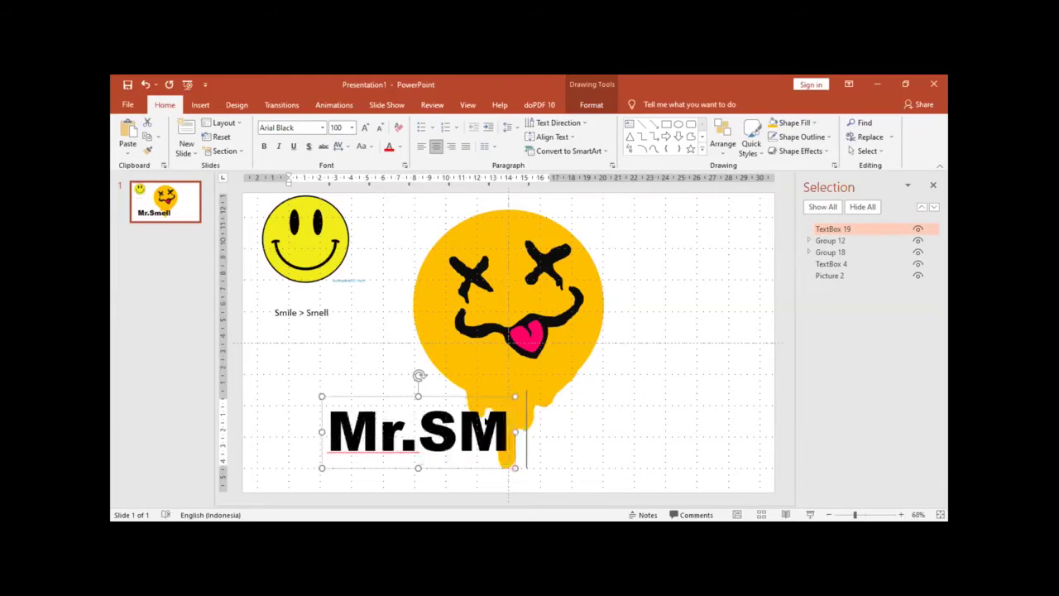
pyautogui.write('ELL')
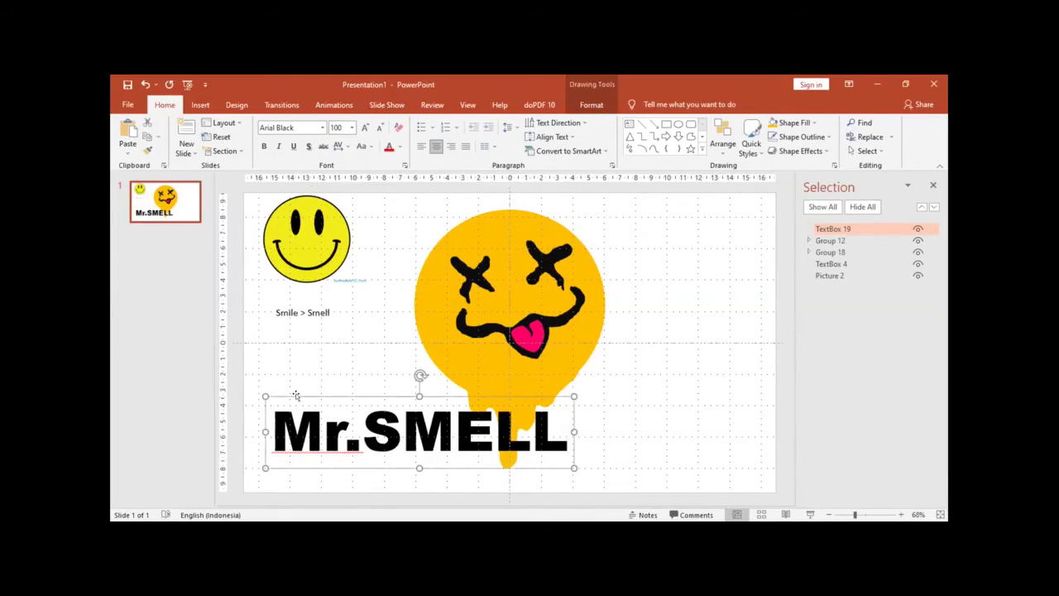
pyautogui.moveTo(297, 396); pyautogui.dragTo(388, 381)
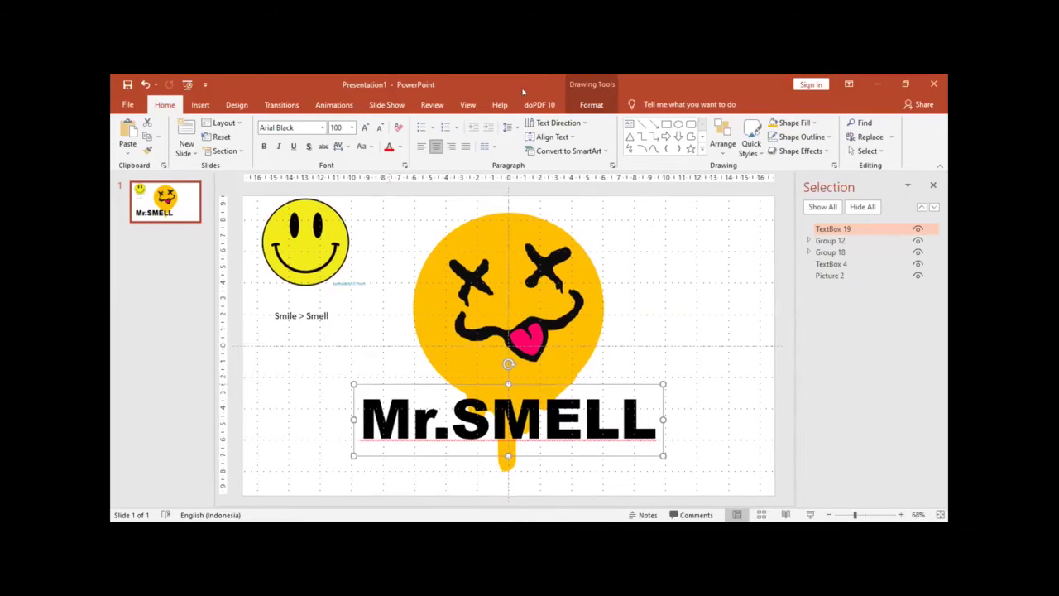
pyautogui.click(593, 106)
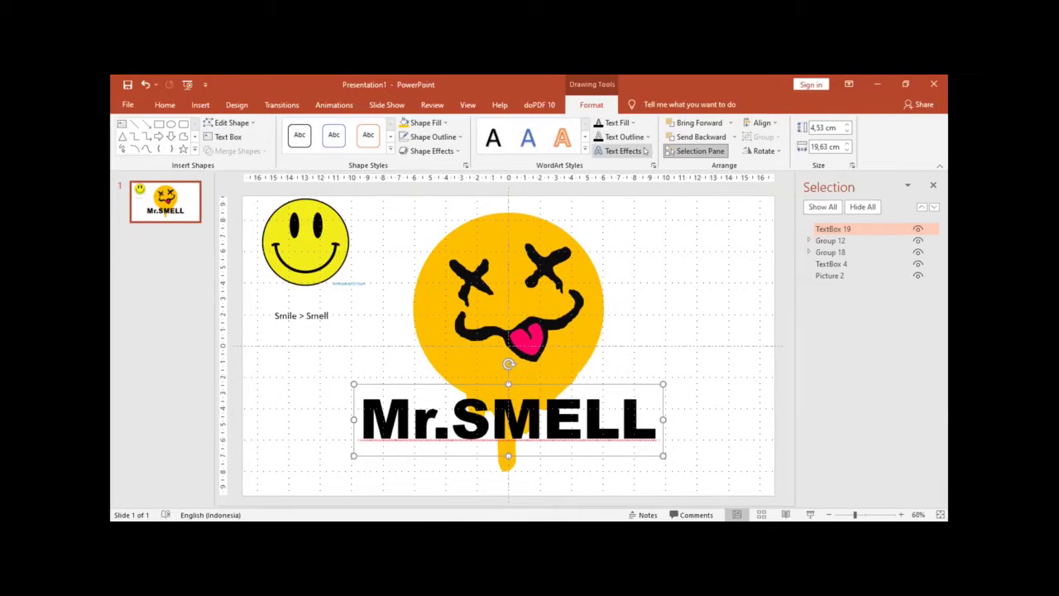
# Apply the Arch: Down text transform to the Mr.SMELL WordArt so it curves like a smile
pyautogui.click(644, 150)
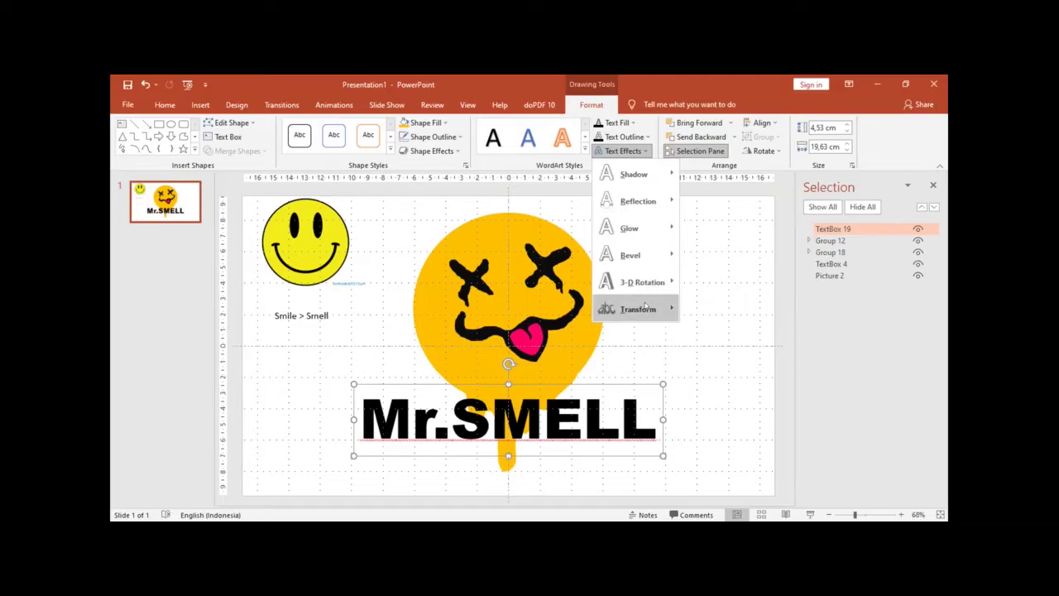
pyautogui.moveTo(623, 298)
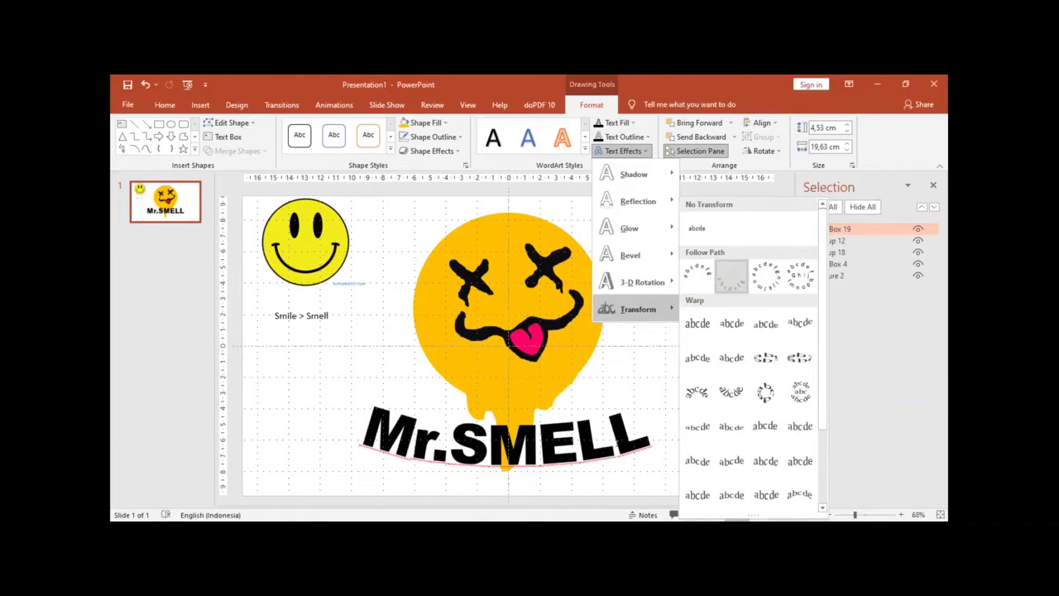
pyautogui.click(654, 422)
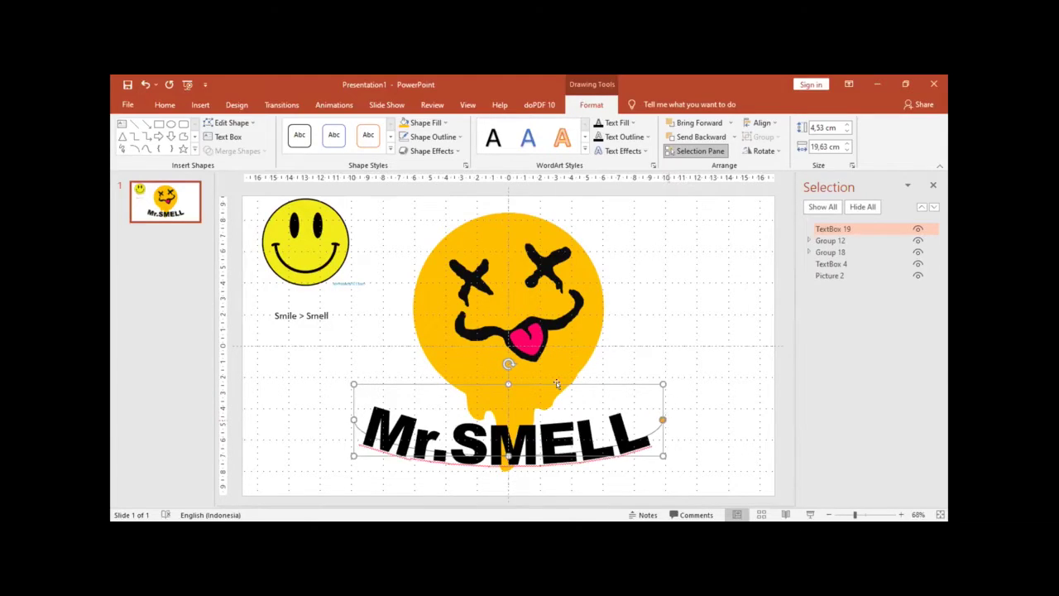
pyautogui.hotkey('ctrl', 'y')
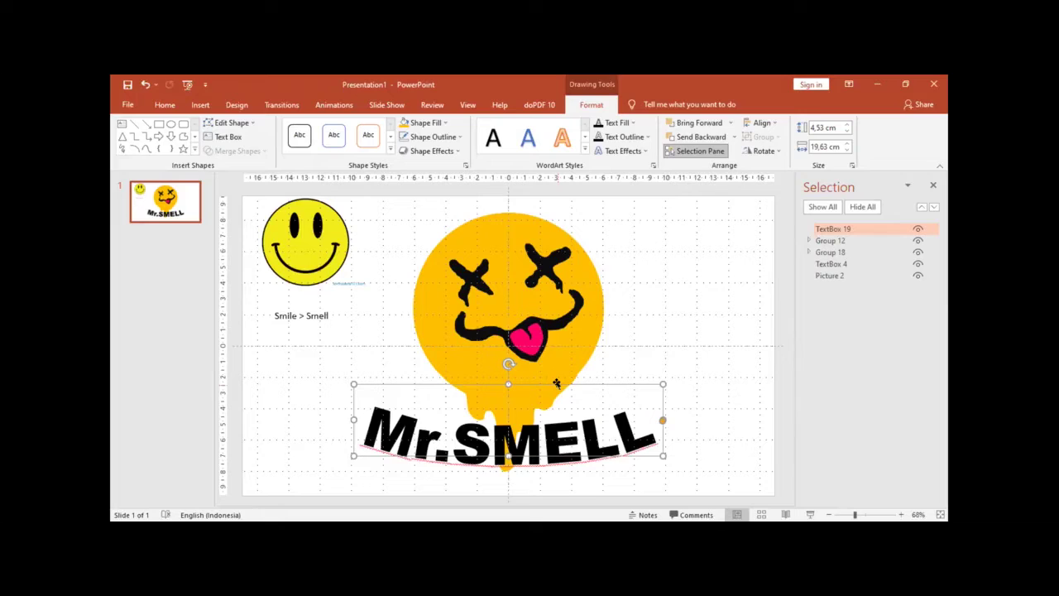
# Move the arched Mr.SMELL box up, stretch it to 16,08 cm tall, and fit it under the face
pyautogui.moveTo(557, 383); pyautogui.dragTo(557, 305)
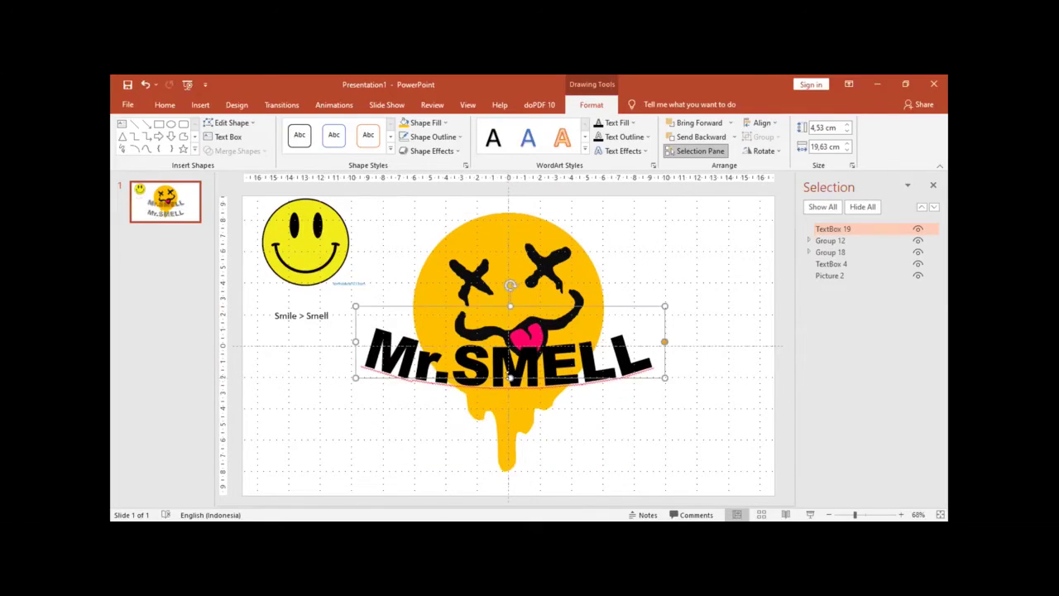
pyautogui.moveTo(510, 378); pyautogui.dragTo(510, 480)
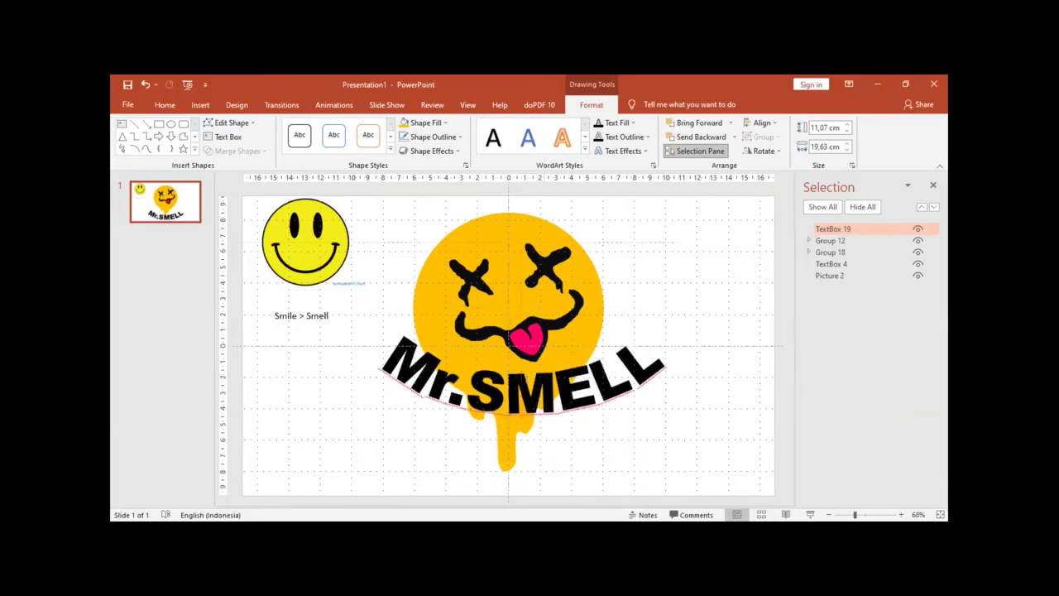
pyautogui.moveTo(513, 418); pyautogui.dragTo(519, 457)
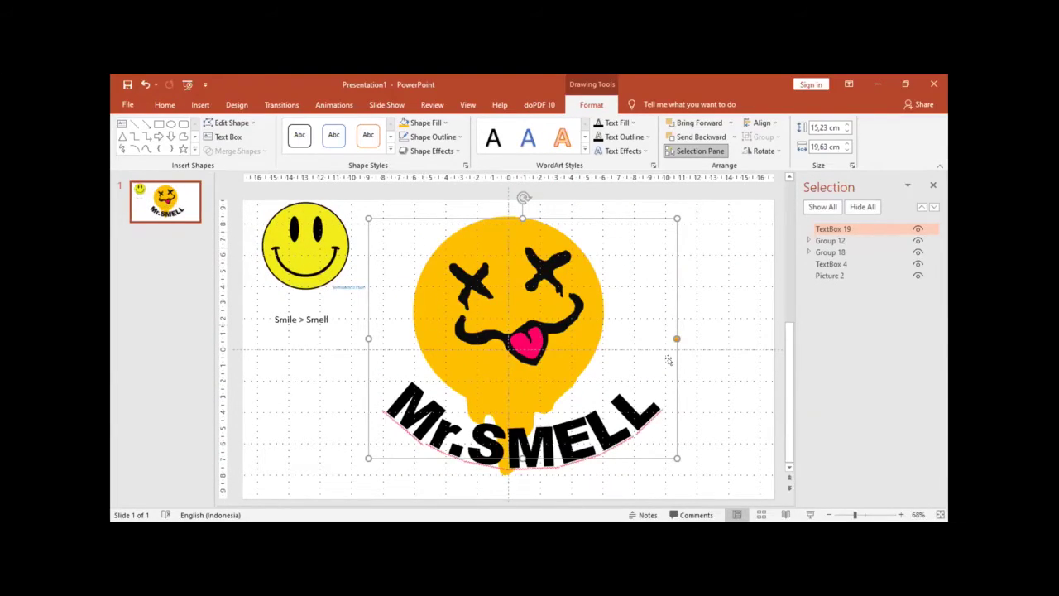
pyautogui.moveTo(653, 367)
pyautogui.mouseDown()
pyautogui.moveTo(343, 336)
pyautogui.moveTo(403, 343)
pyautogui.mouseUp()
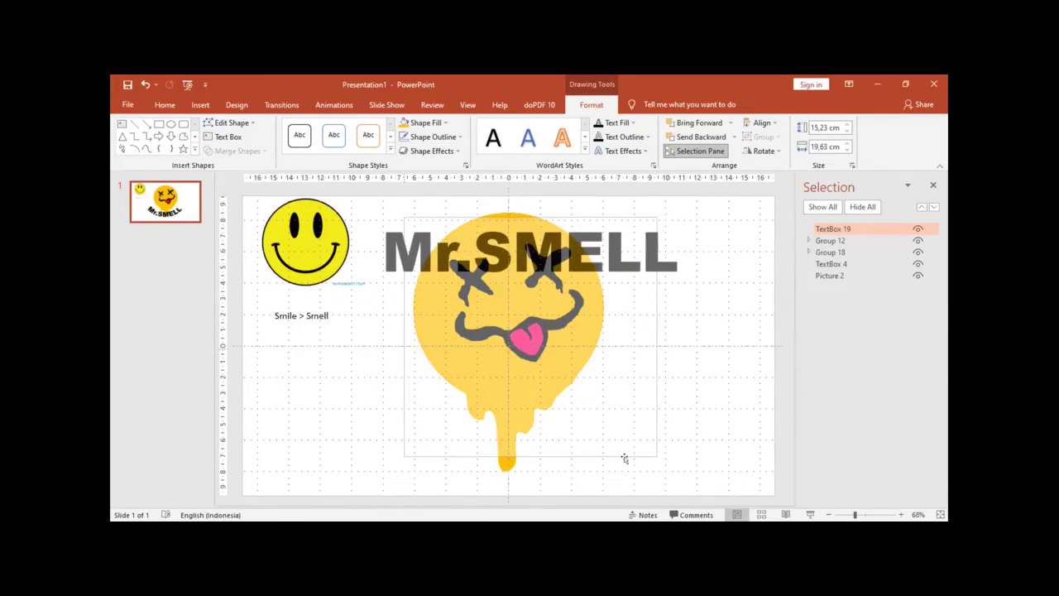
pyautogui.moveTo(638, 408); pyautogui.dragTo(626, 414)
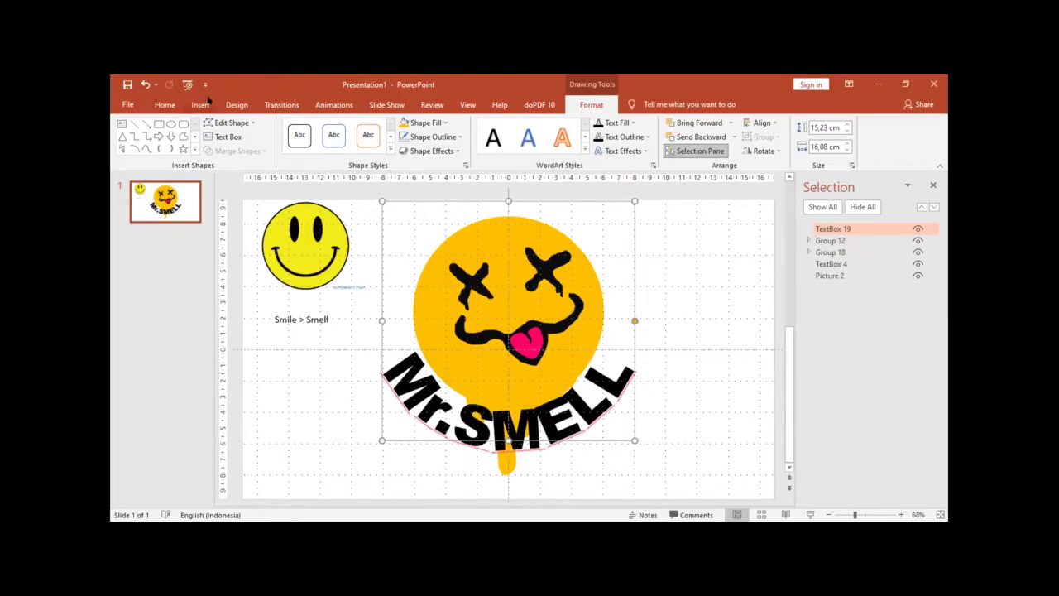
# Try font size 75 on the Mr.SMELL text, then undo to keep size 100
pyautogui.click(164, 105)
pyautogui.click(343, 127)
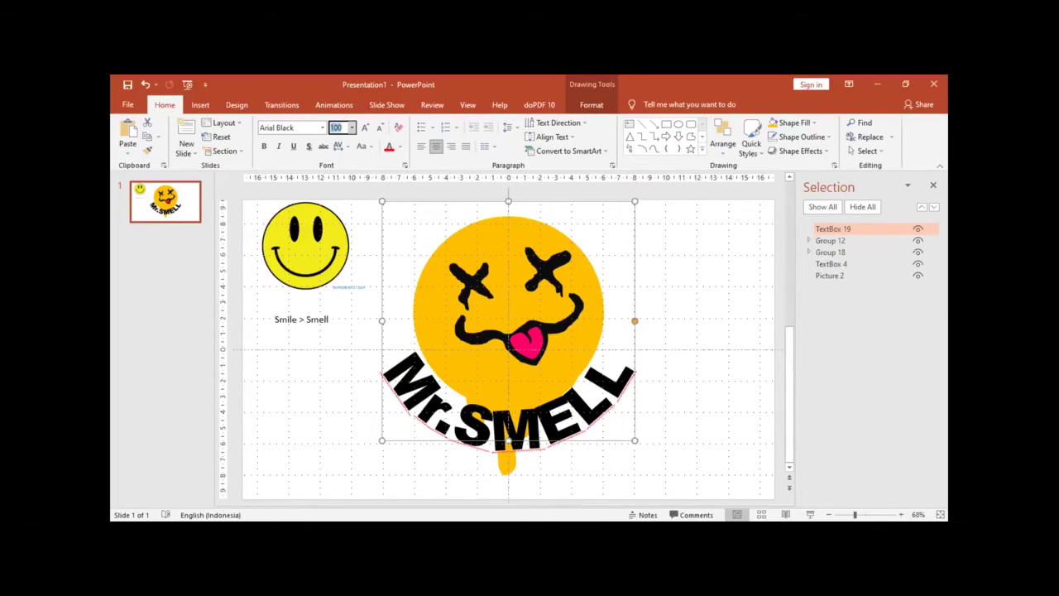
pyautogui.write('75')
pyautogui.press('Return')
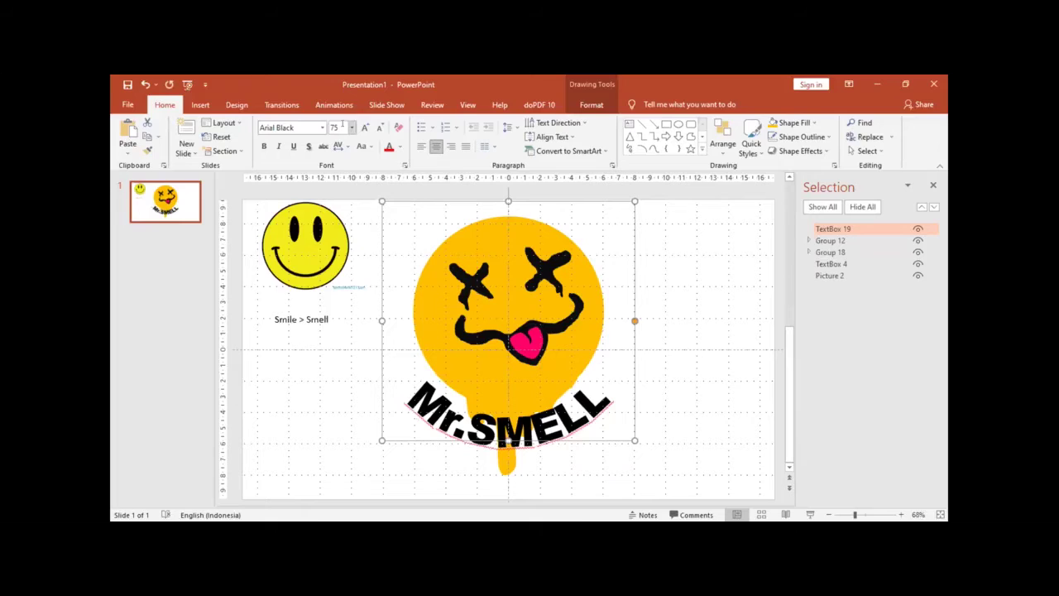
pyautogui.hotkey('ctrl', 'z')
# Leave character spacing unchanged and nudge the arched text slightly down
pyautogui.click(339, 146)
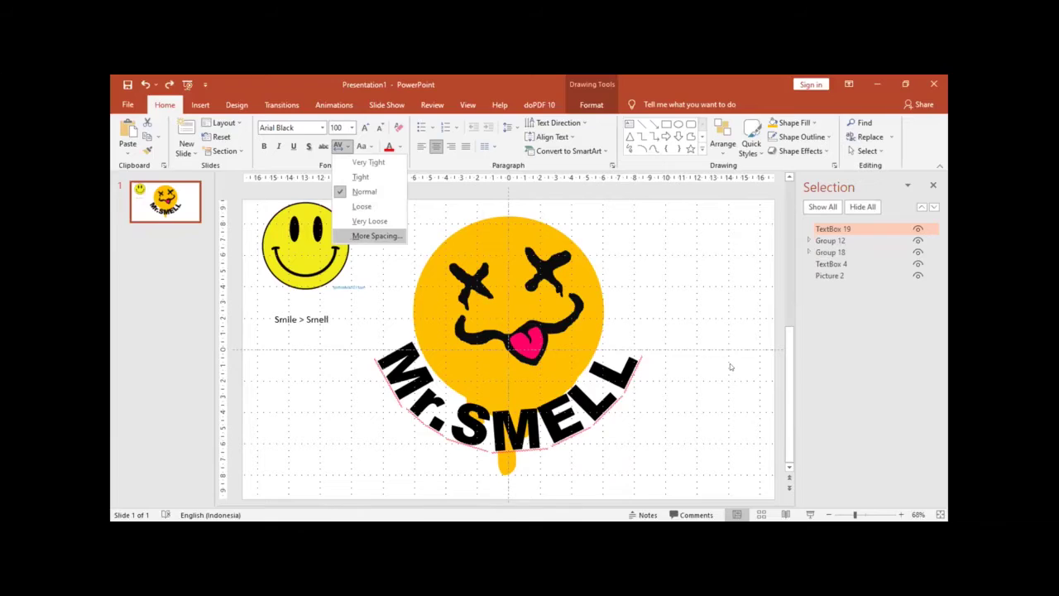
pyautogui.press('Return')
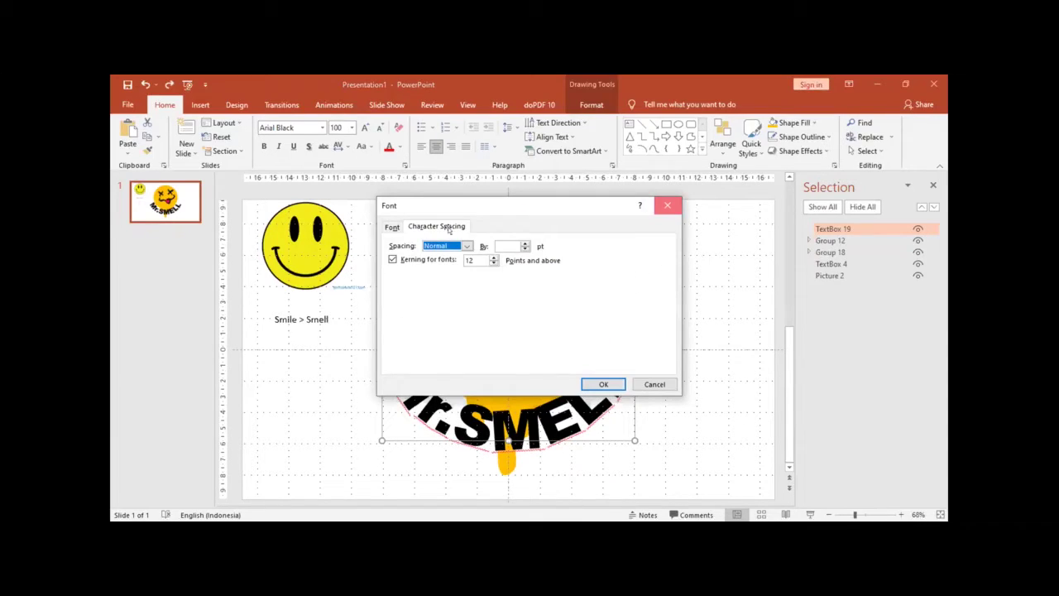
pyautogui.click(669, 206)
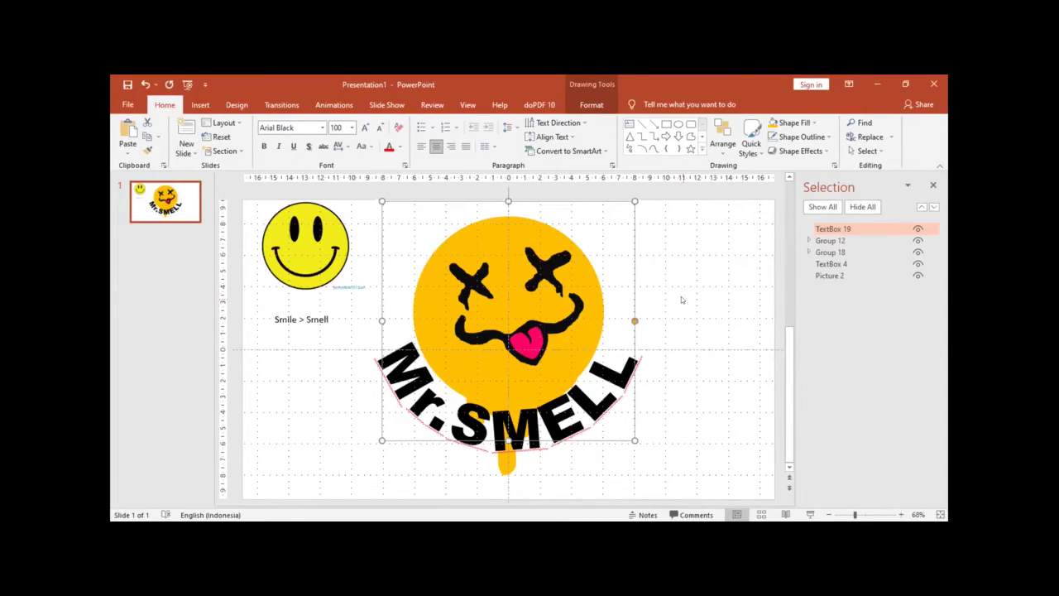
pyautogui.press('Down')
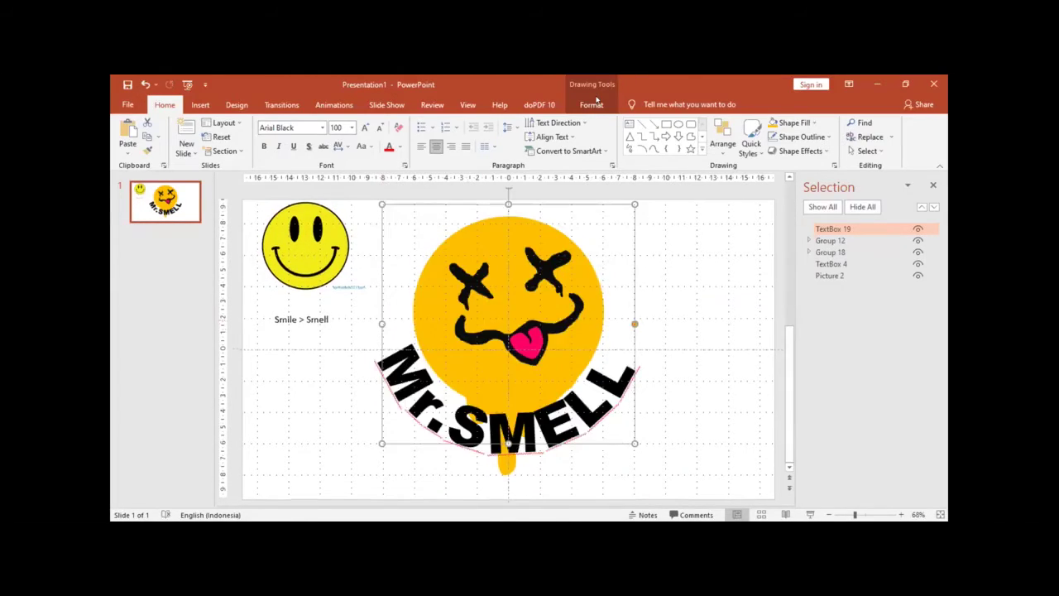
pyautogui.click(592, 104)
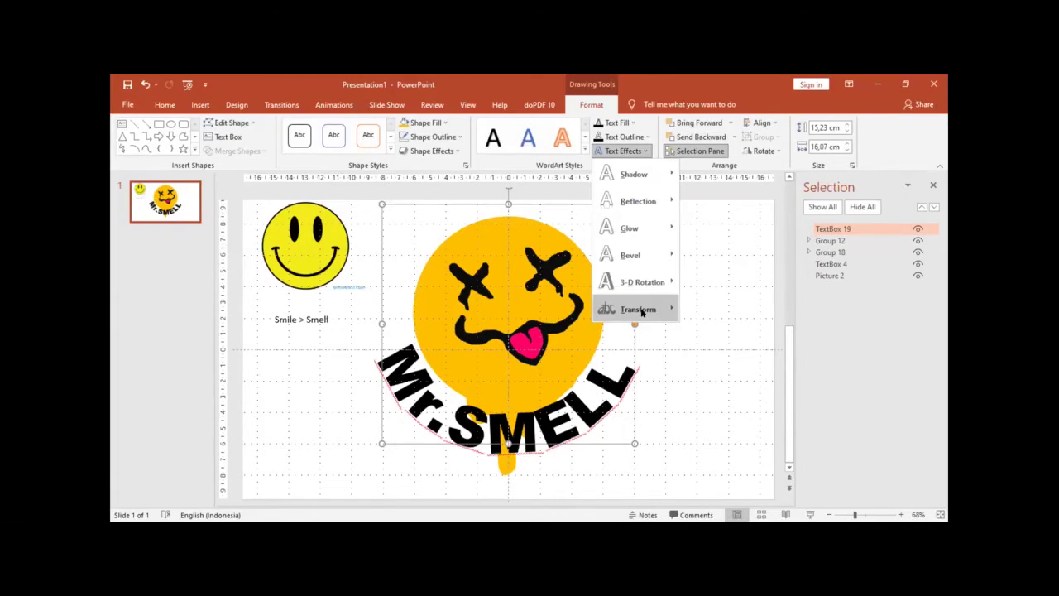
pyautogui.moveTo(642, 312)
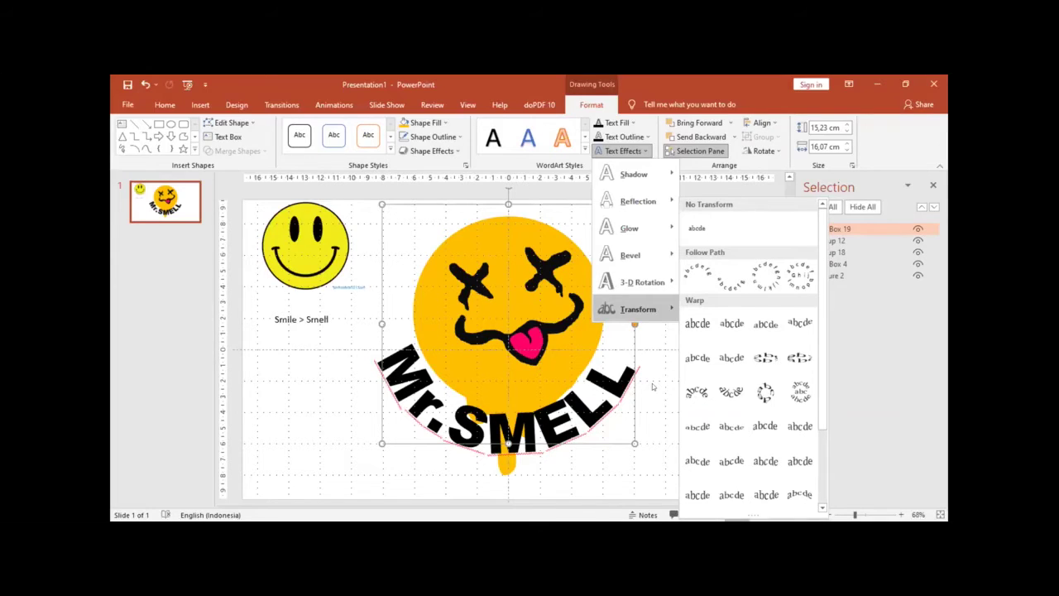
pyautogui.click(628, 349)
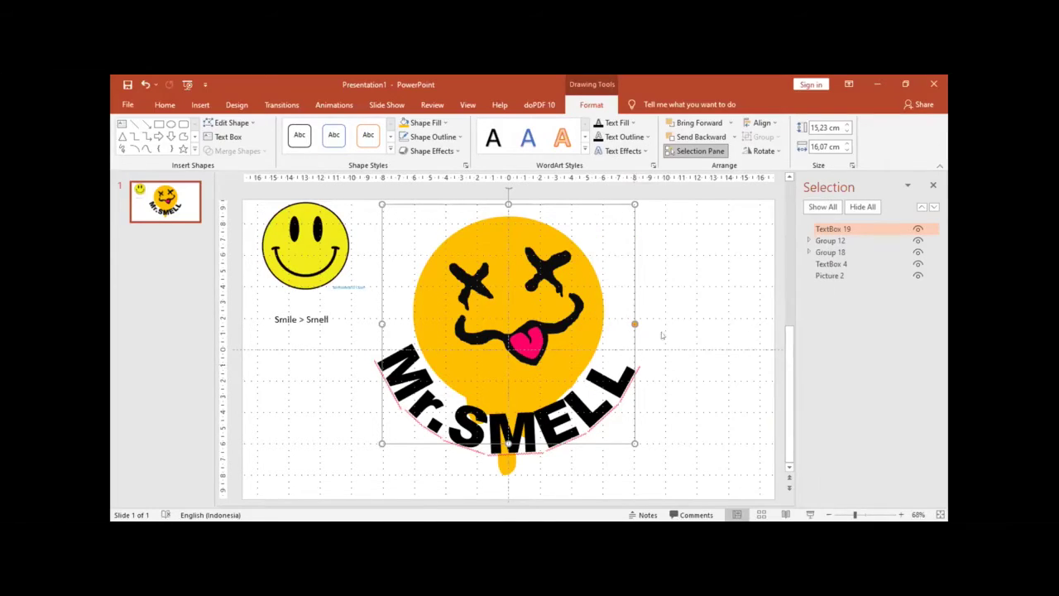
pyautogui.click(446, 497)
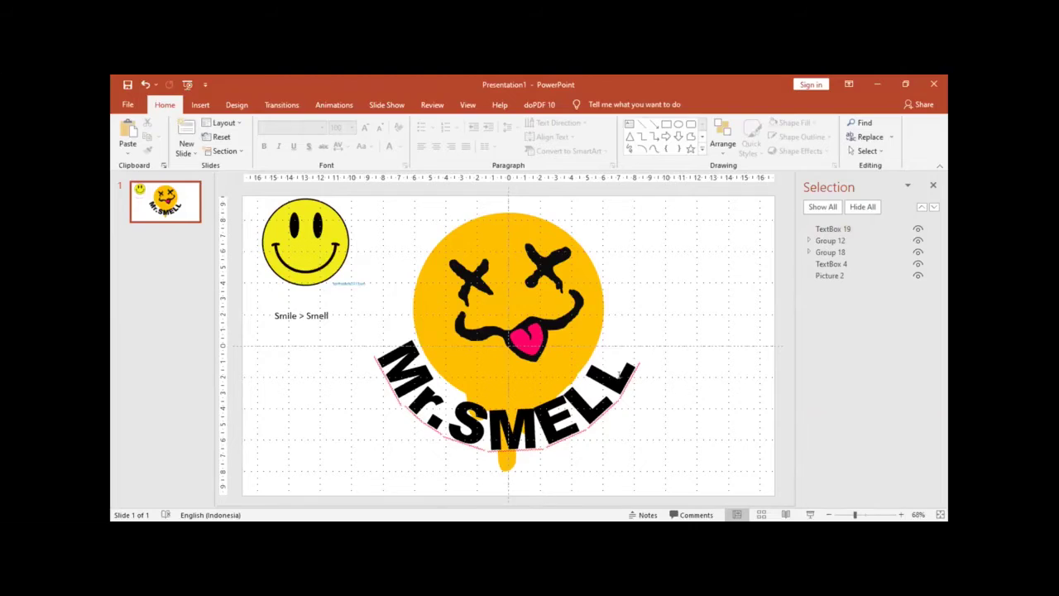
# Experiment with the Mr.SMELL arc warp and box size, undoing changes to keep the original curve
pyautogui.click(635, 338)
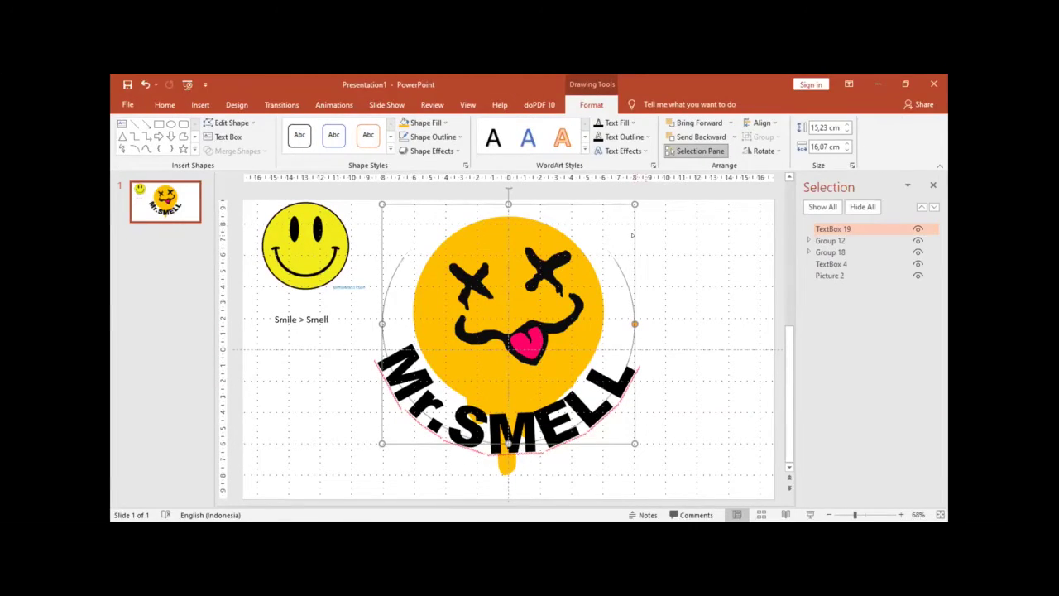
pyautogui.scroll(1, 633, 239)
pyautogui.moveTo(632, 236); pyautogui.dragTo(634, 240)
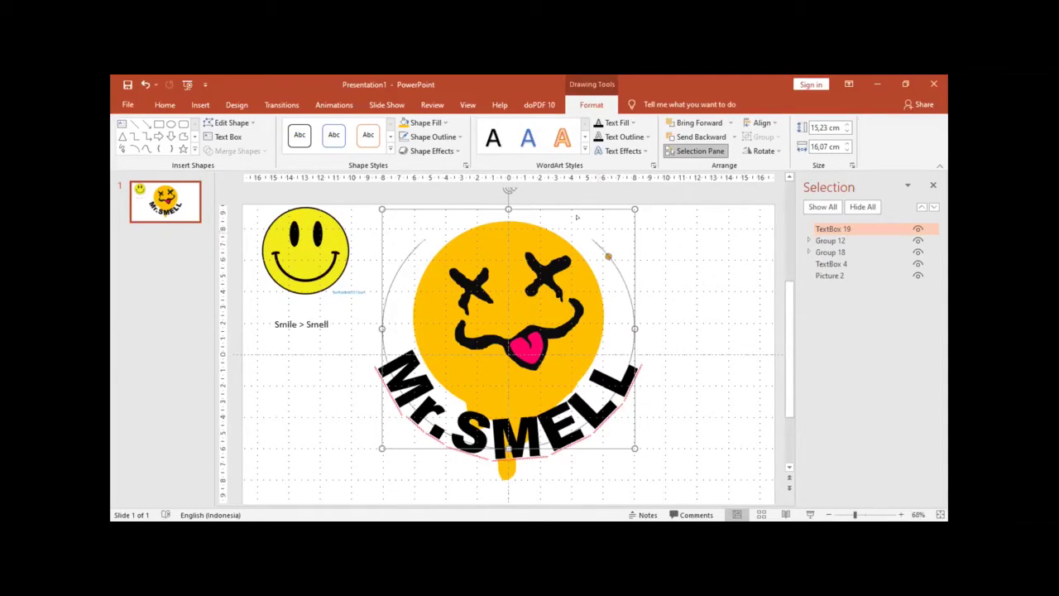
pyautogui.moveTo(577, 216); pyautogui.dragTo(577, 220)
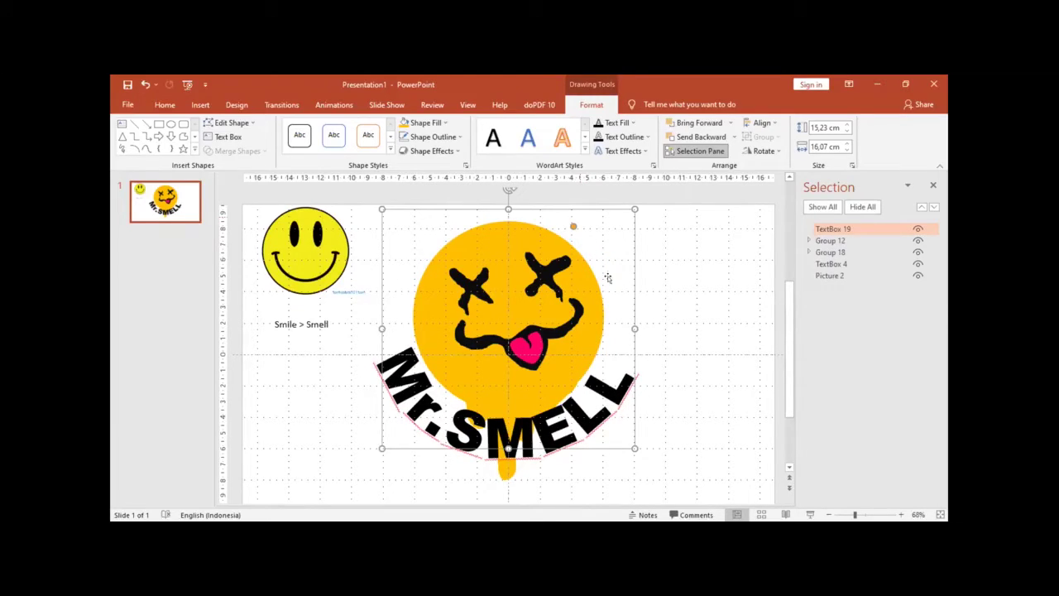
pyautogui.hotkey('ctrl', 'z')
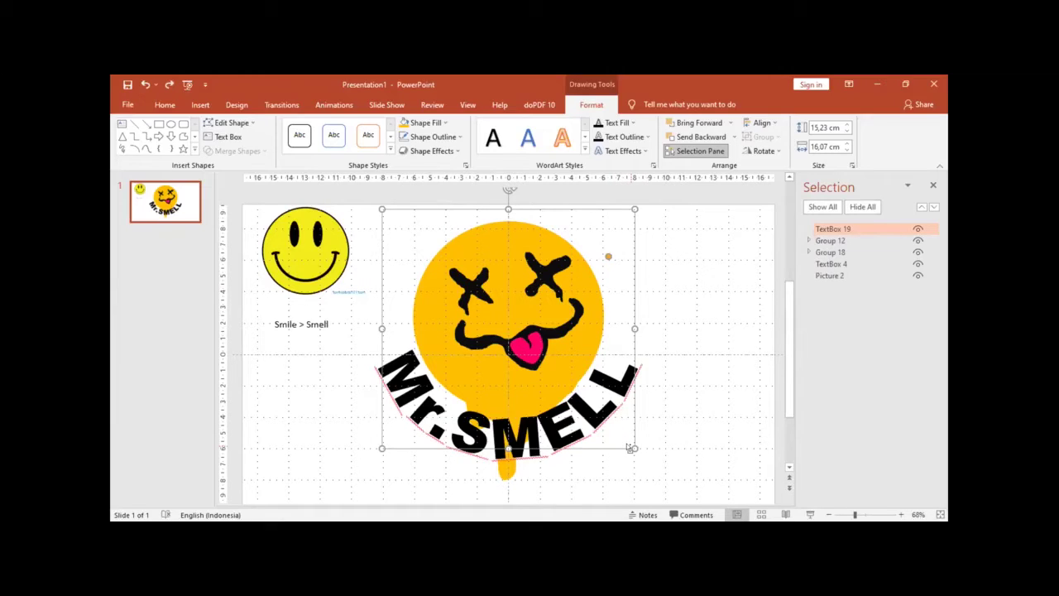
pyautogui.moveTo(630, 448); pyautogui.dragTo(627, 443)
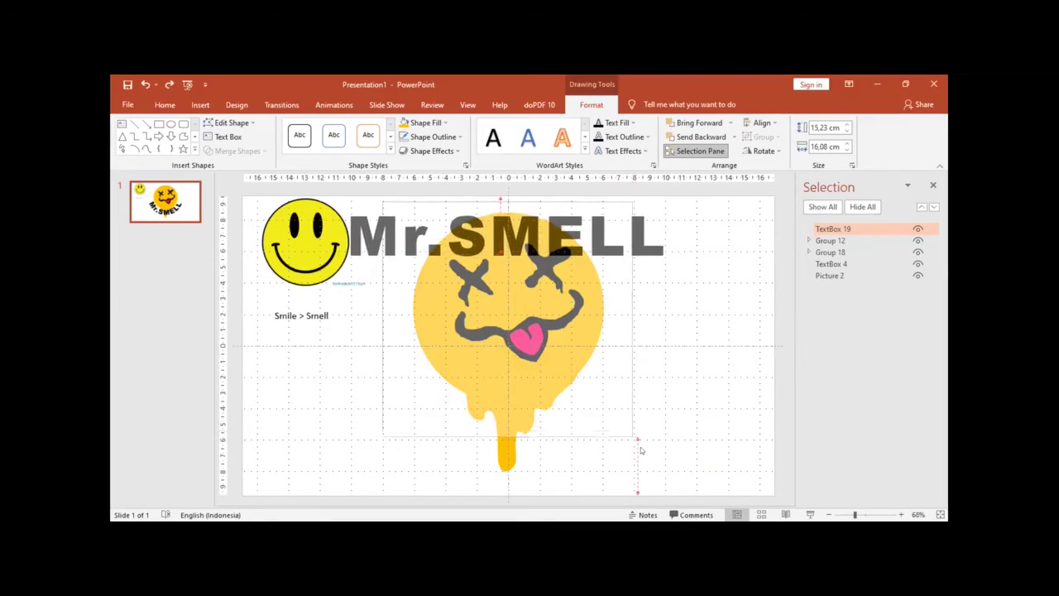
pyautogui.hotkey('ctrl', 'z')
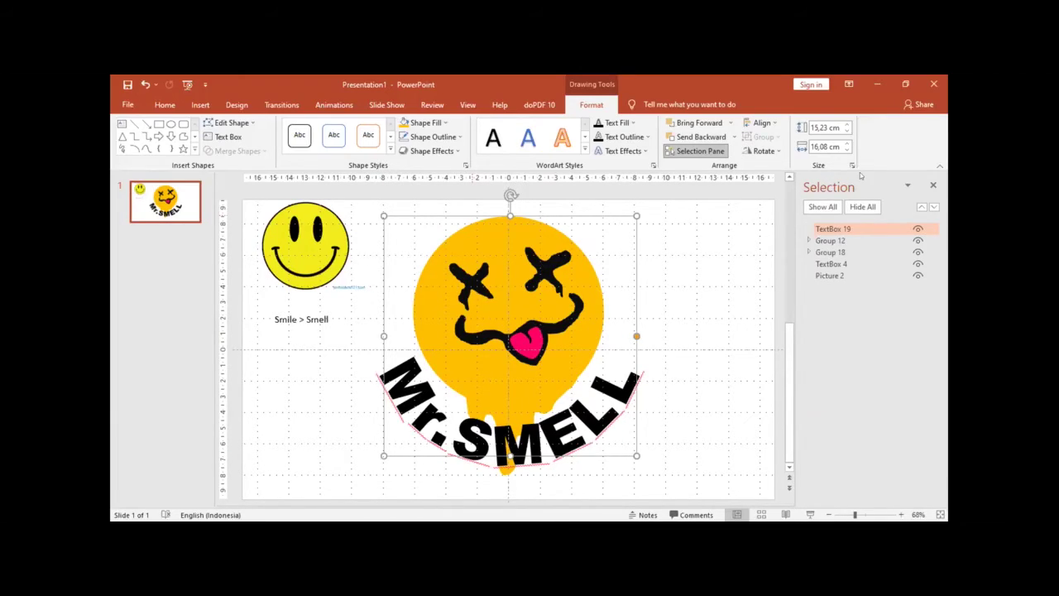
# Size the arched Mr.SMELL box to 15 cm by 15 cm and shift it slightly
pyautogui.click(823, 128)
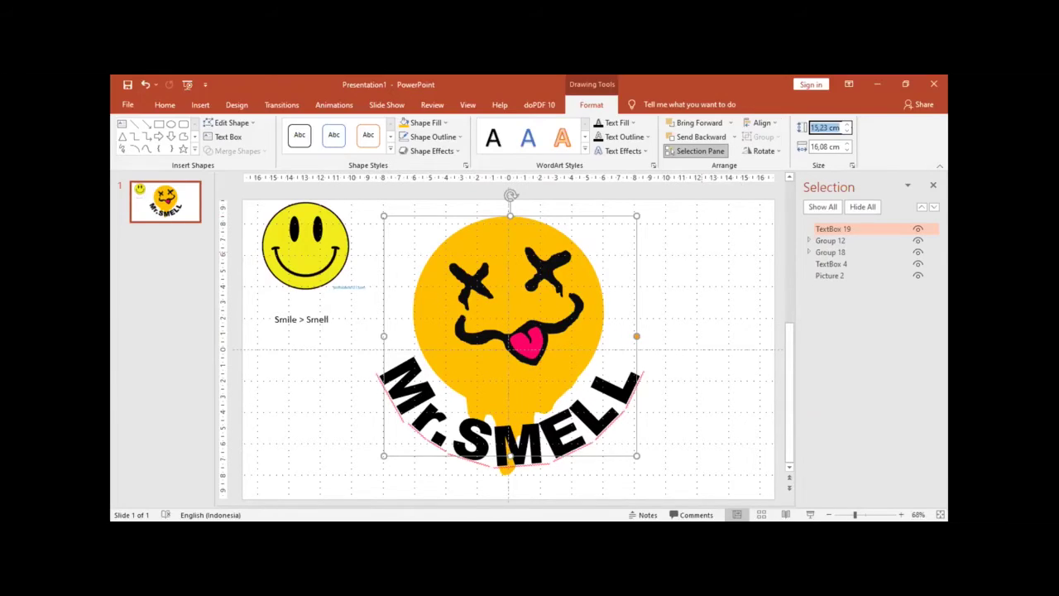
pyautogui.write('15')
pyautogui.press('Tab')
pyautogui.write('15')
pyautogui.press('Return')
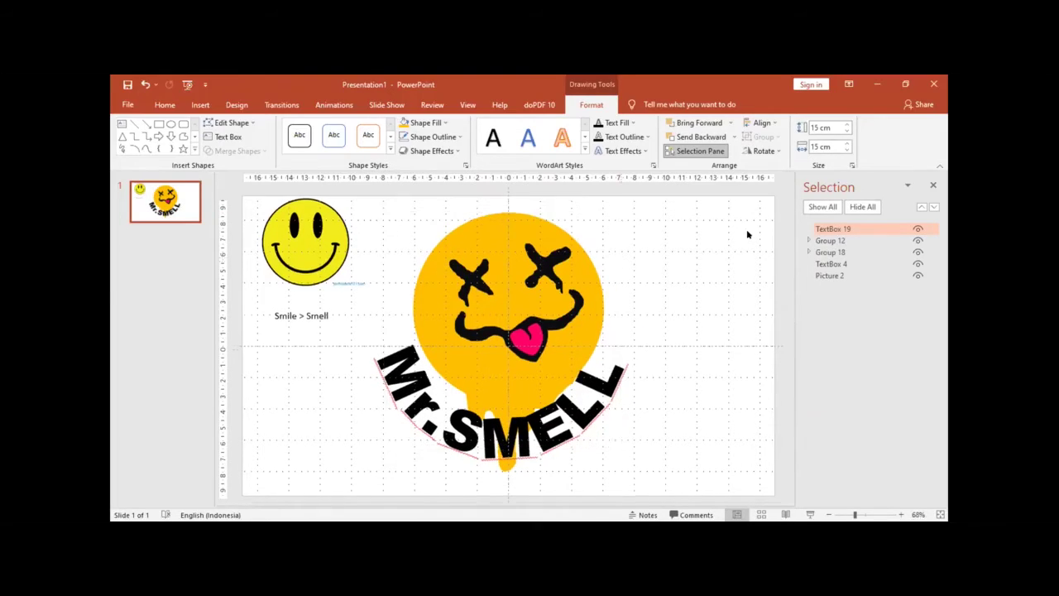
pyautogui.moveTo(601, 381); pyautogui.dragTo(607, 385)
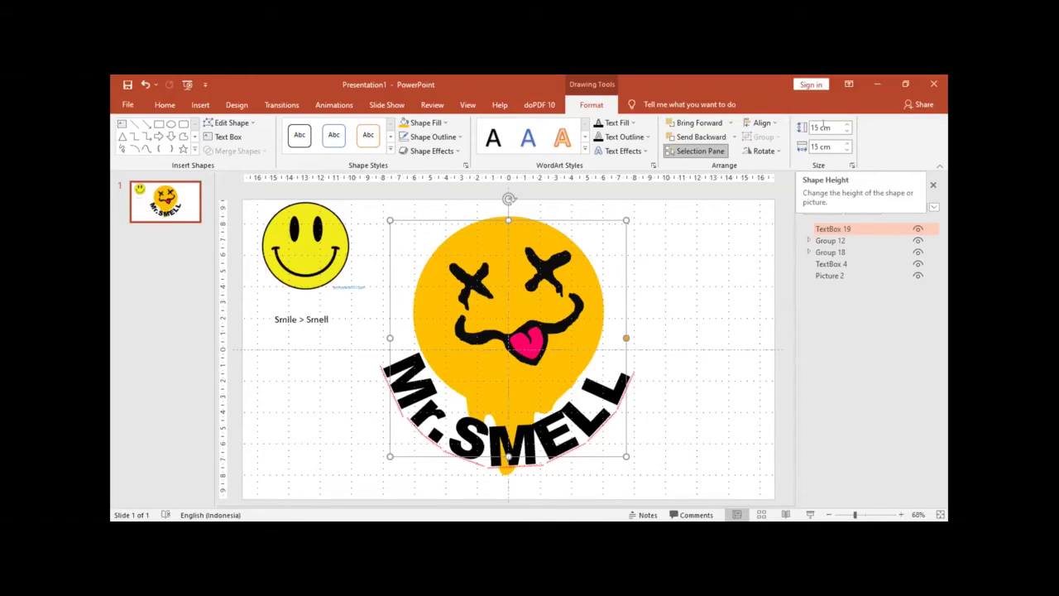
# Resize the box to 16 cm by 16 cm and undo the last position changes
pyautogui.click(827, 129)
pyautogui.write('16')
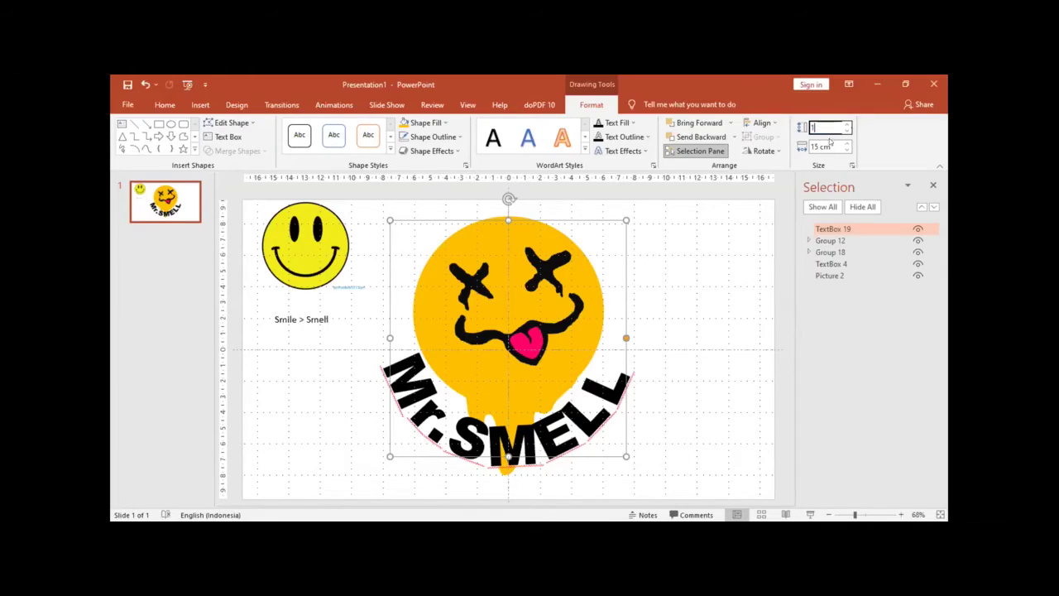
pyautogui.click(828, 146)
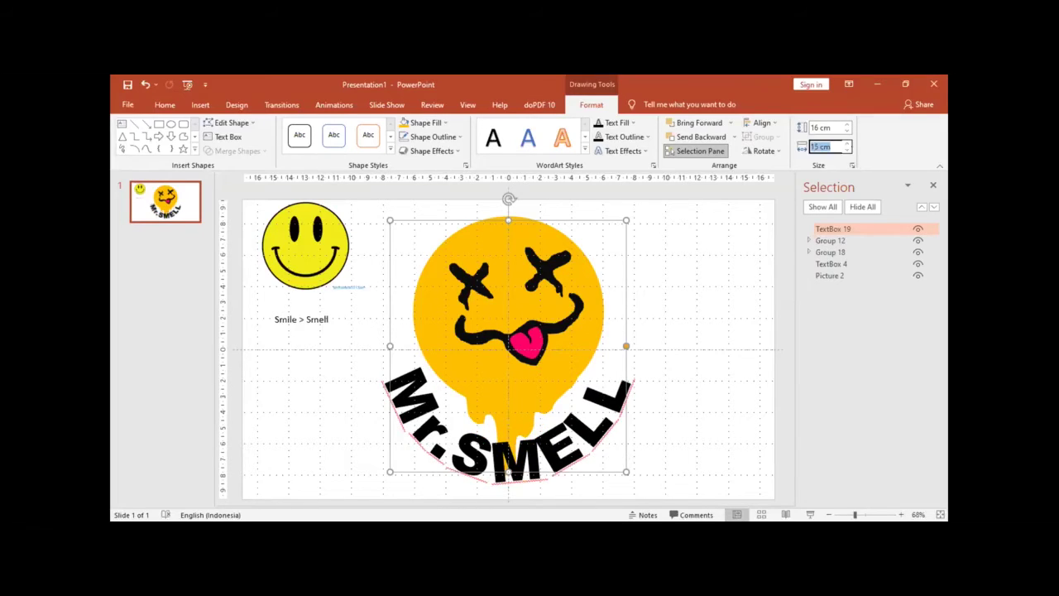
pyautogui.write('16')
pyautogui.press('Return')
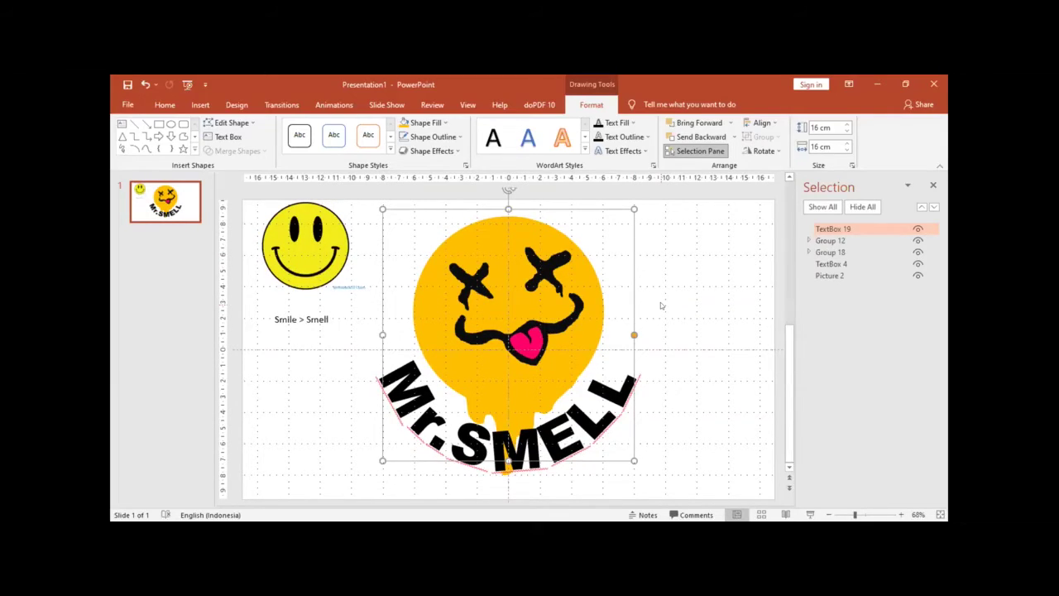
pyautogui.hotkey('ctrl', 'z')
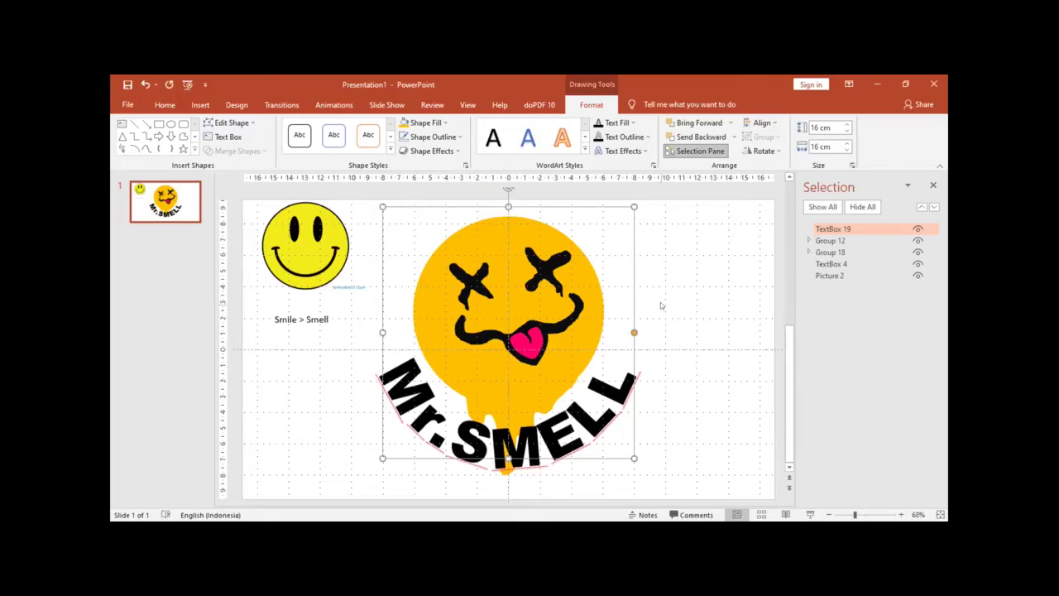
pyautogui.hotkey('ctrl', 'z')
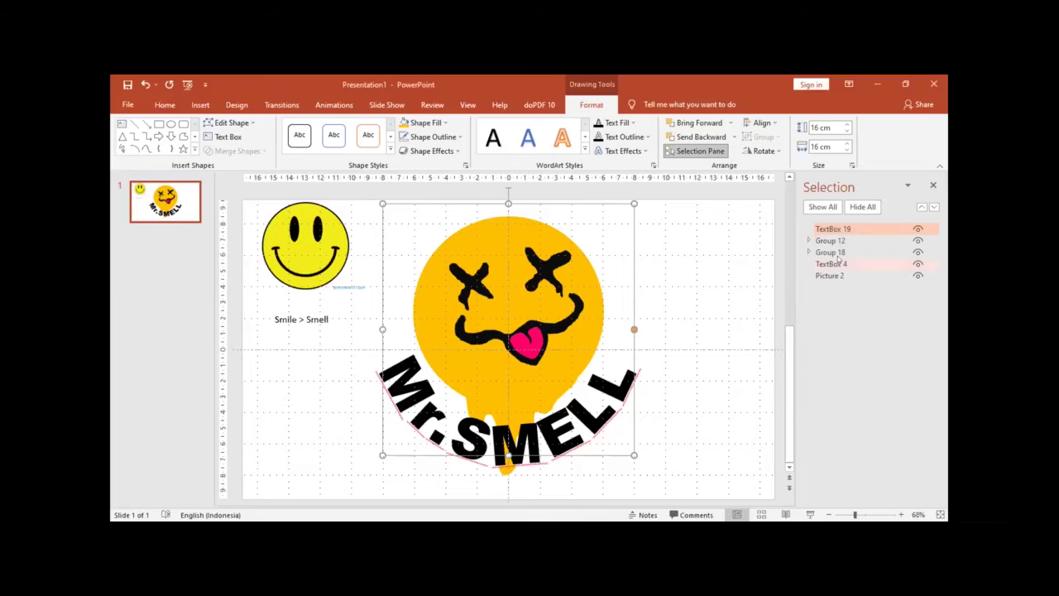
pyautogui.moveTo(833, 229); pyautogui.dragTo(836, 254)
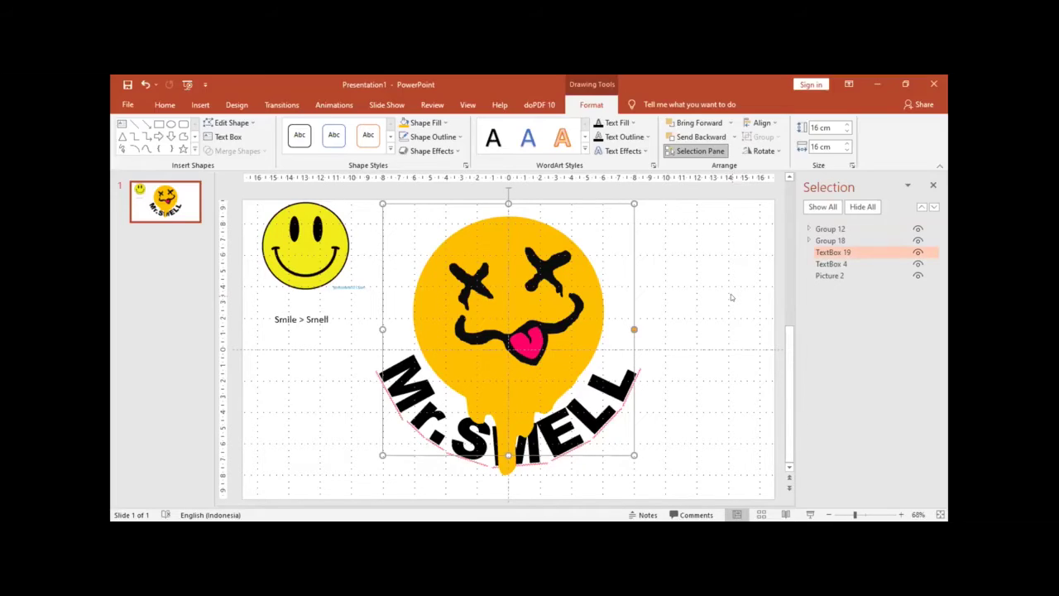
pyautogui.click(732, 298)
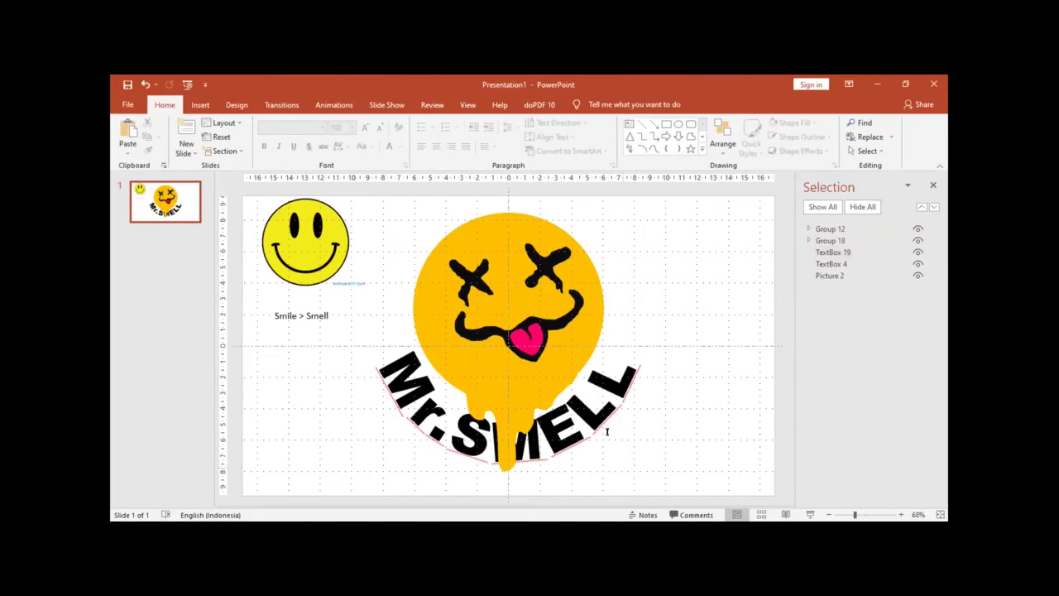
pyautogui.click(608, 376)
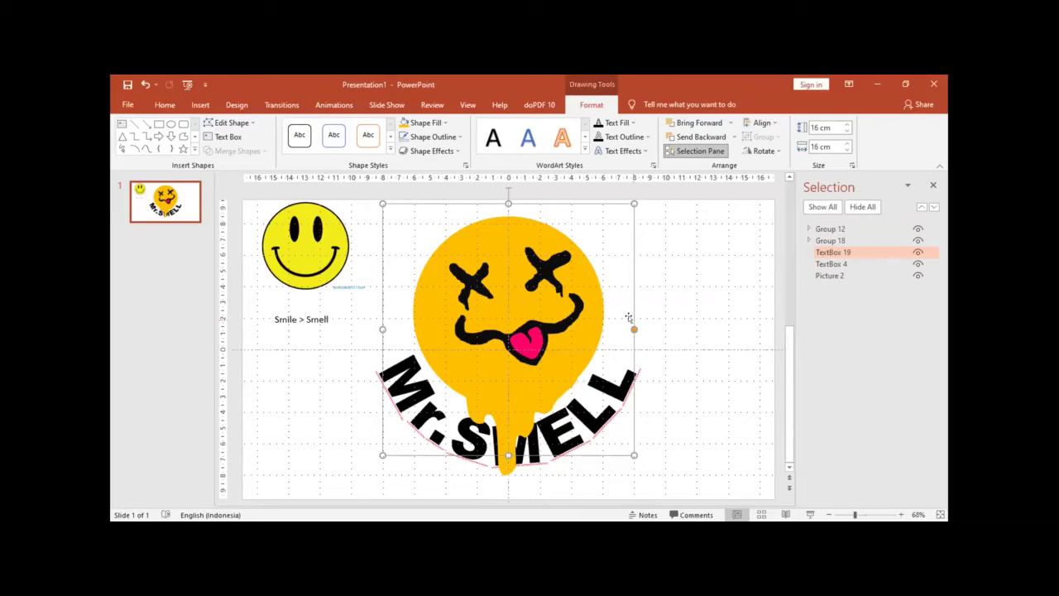
pyautogui.click(823, 253)
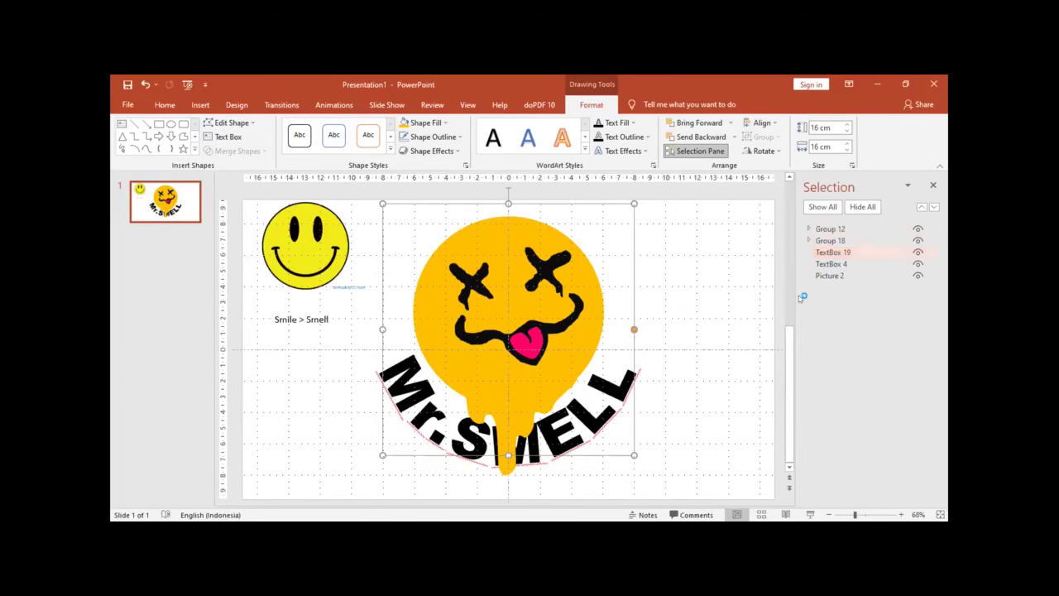
pyautogui.click(815, 254)
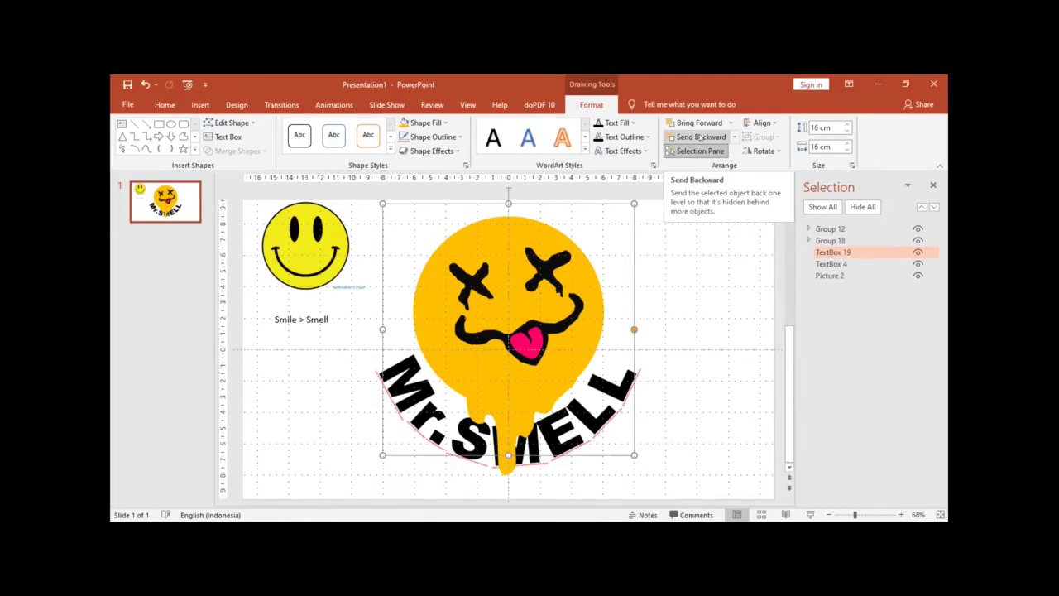
# Delete the small yellow smiley picture and its Smile > Smell caption
pyautogui.click(318, 254)
pyautogui.press('Delete')
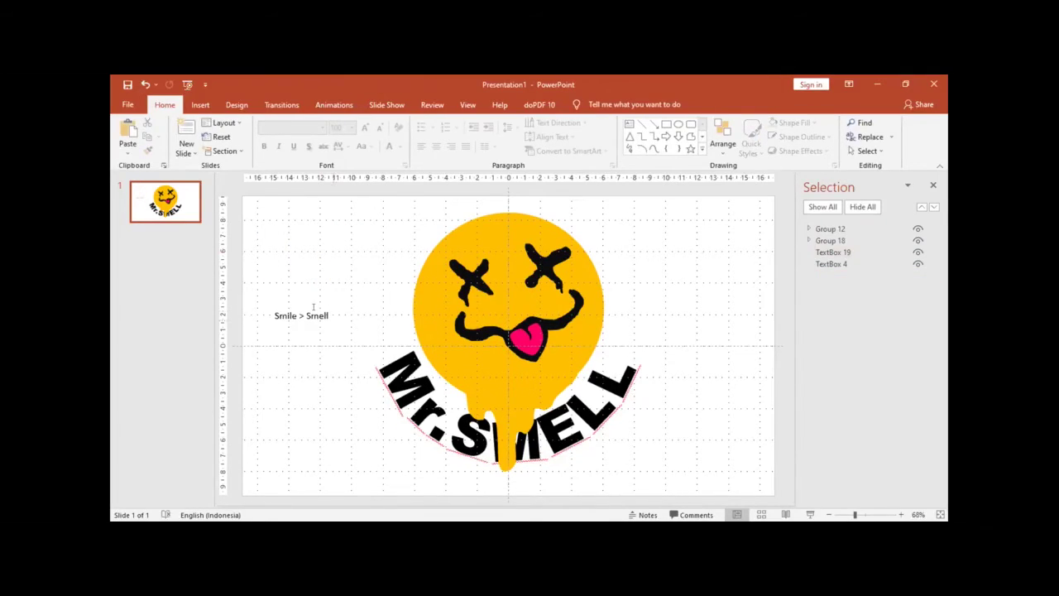
pyautogui.click(329, 316)
pyautogui.press('Delete')
# Group everything on the slide, align the group middle, and bring up Save As
pyautogui.hotkey('ctrl', 'a')
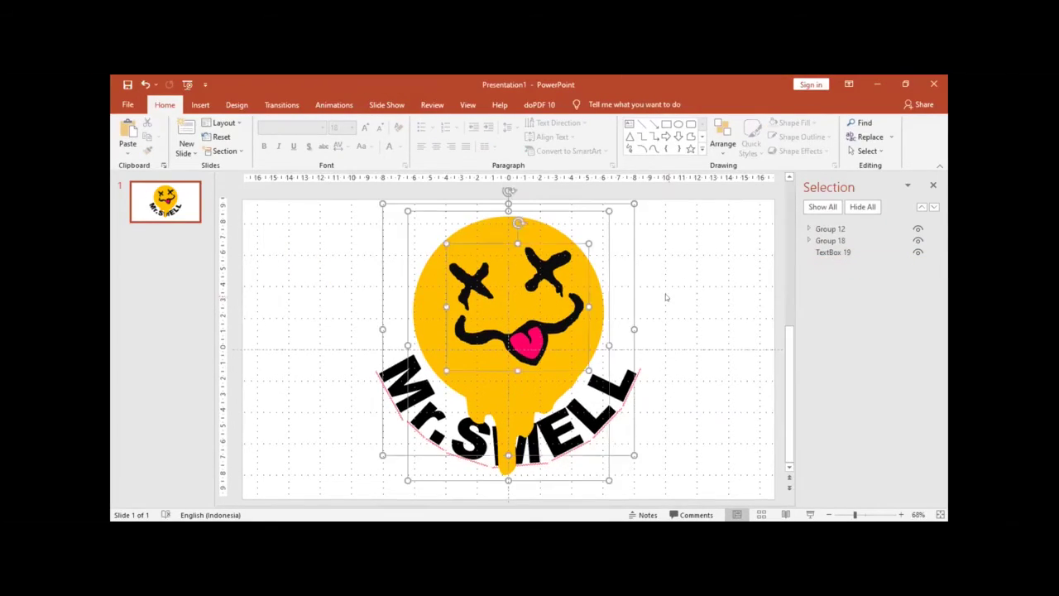
pyautogui.hotkey('ctrl', 'g')
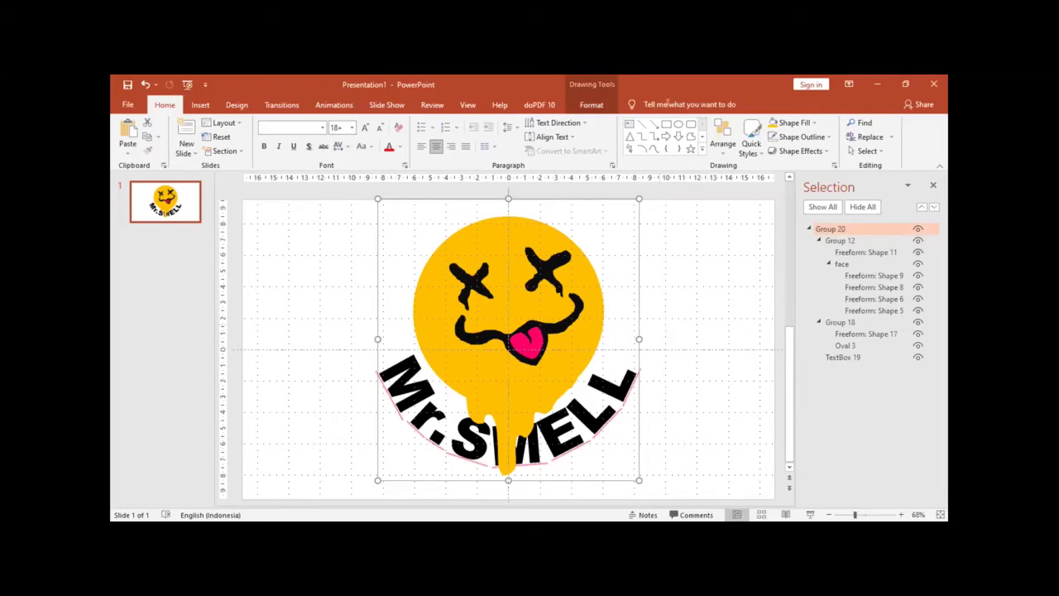
pyautogui.click(592, 104)
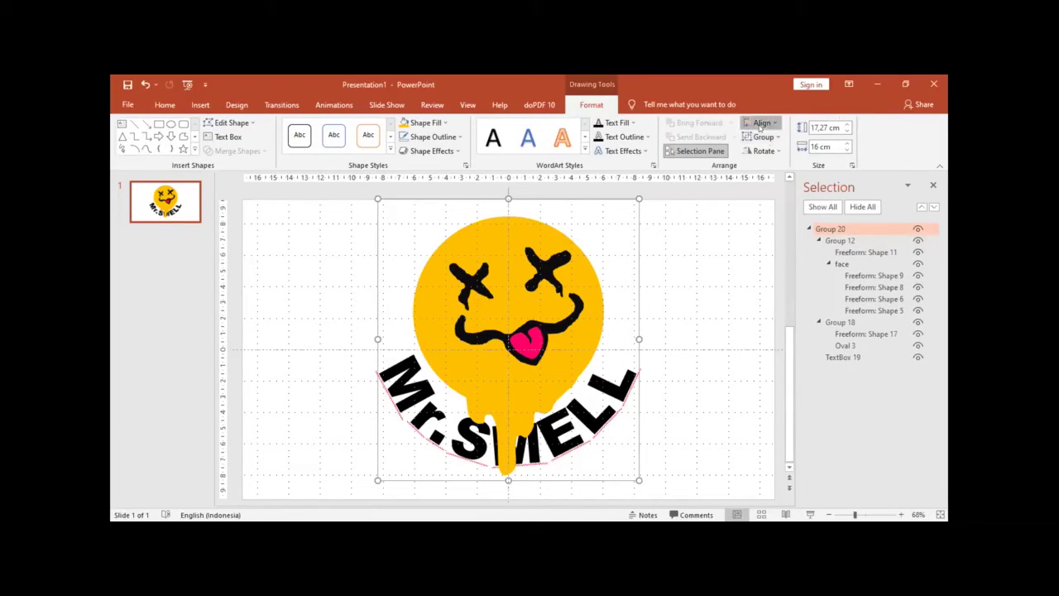
pyautogui.click(761, 122)
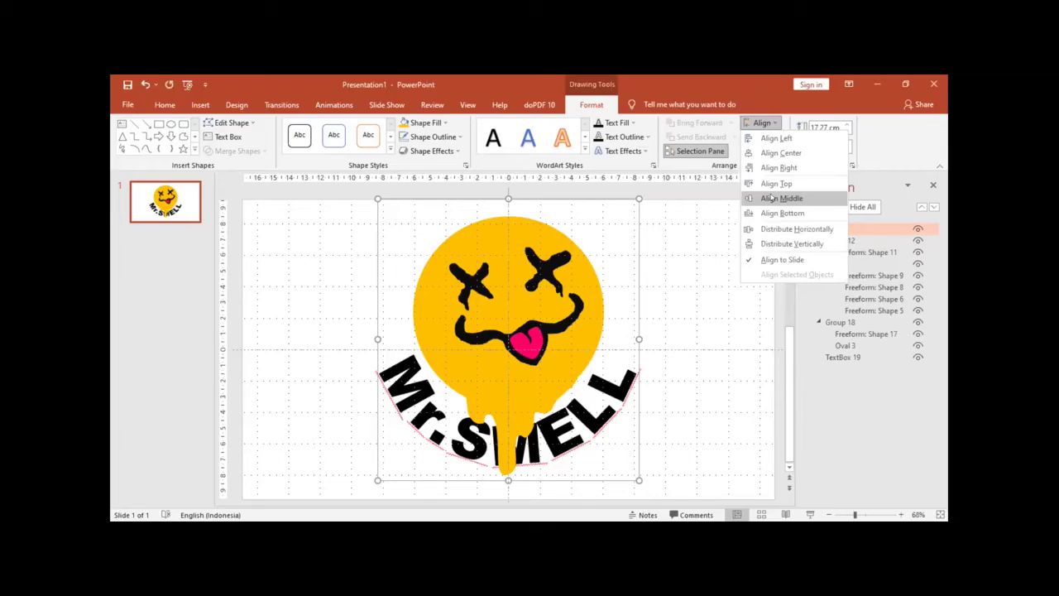
pyautogui.click(771, 198)
pyautogui.click(655, 246)
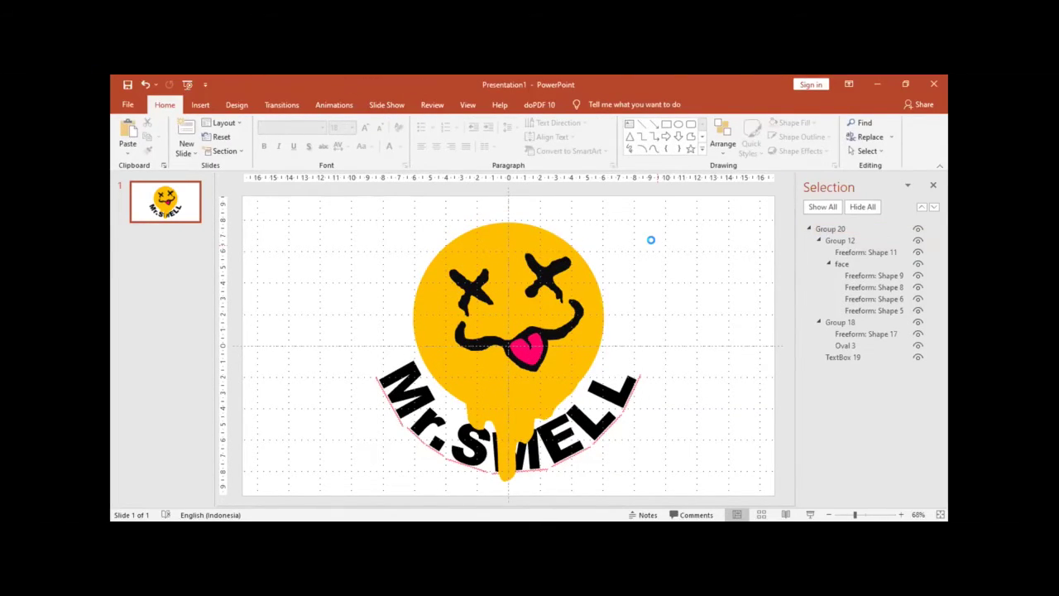
pyautogui.hotkey('ctrl', 's')
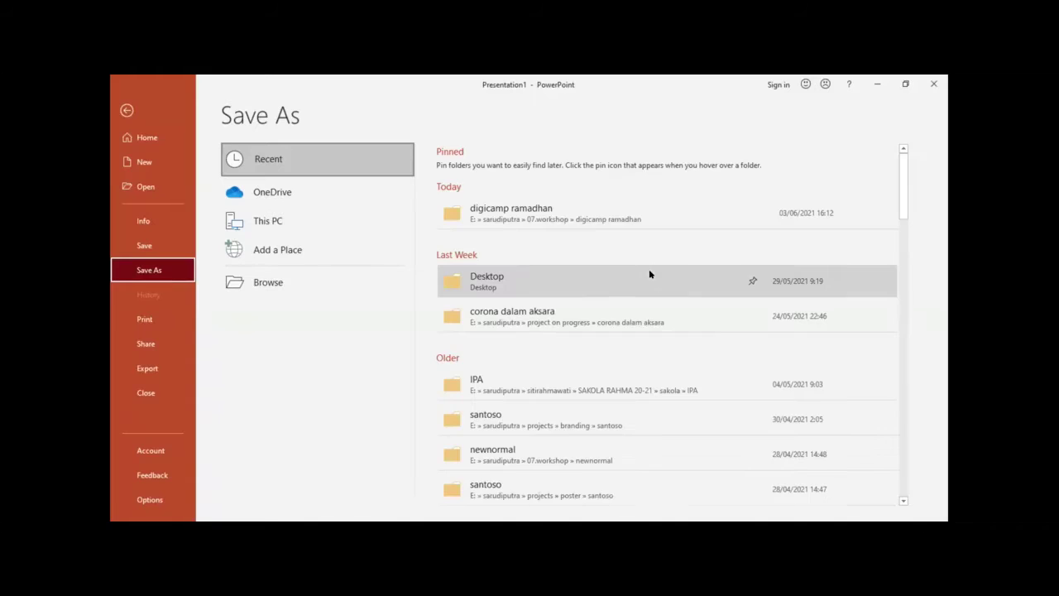
# Save the file on the Desktop under the name mr.smell
pyautogui.click(505, 290)
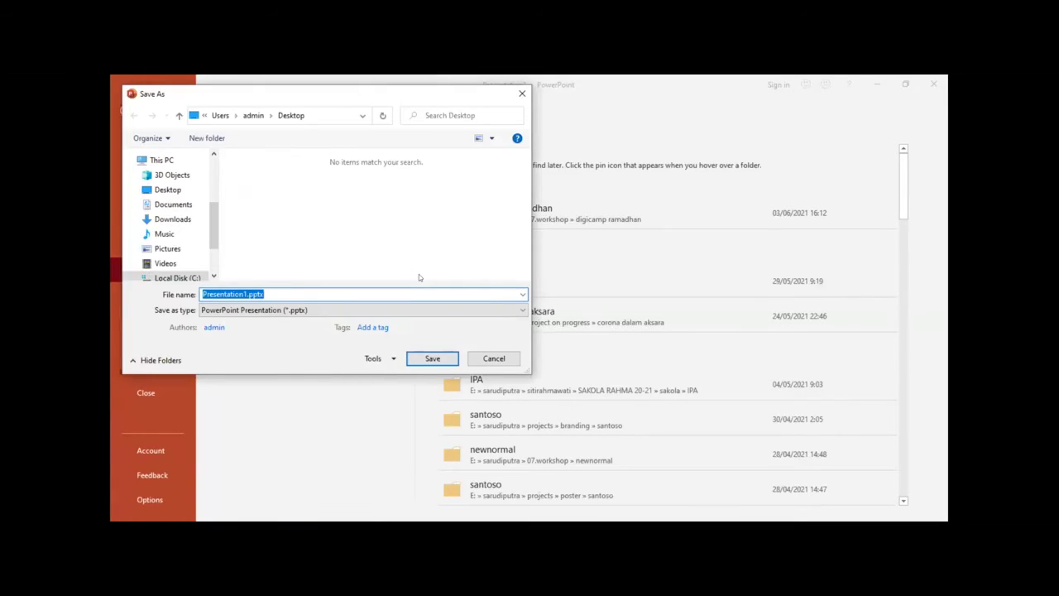
pyautogui.write('mr.s')
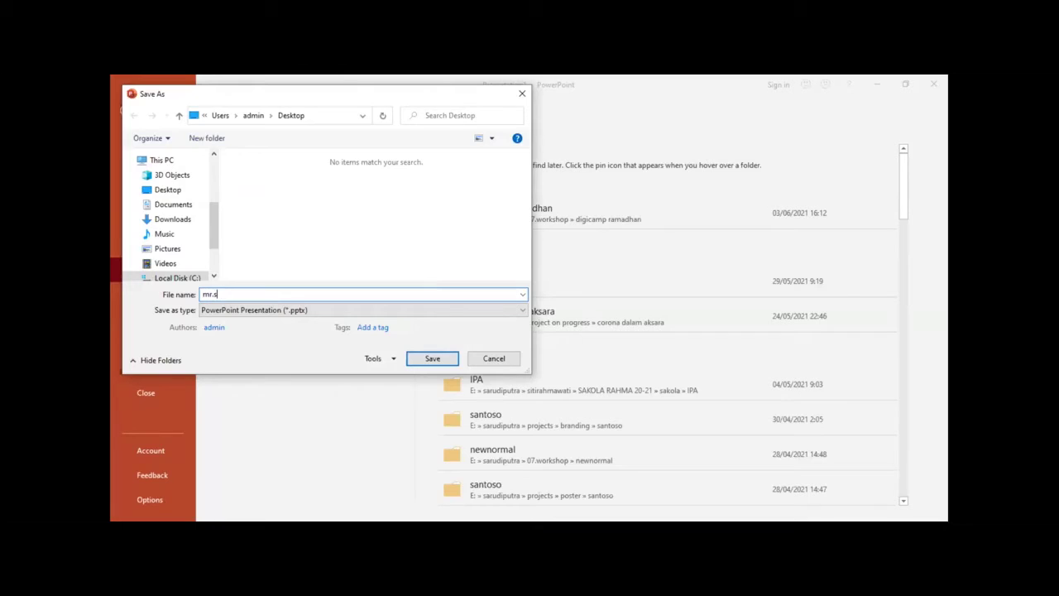
pyautogui.write('mell')
pyautogui.press('Return')
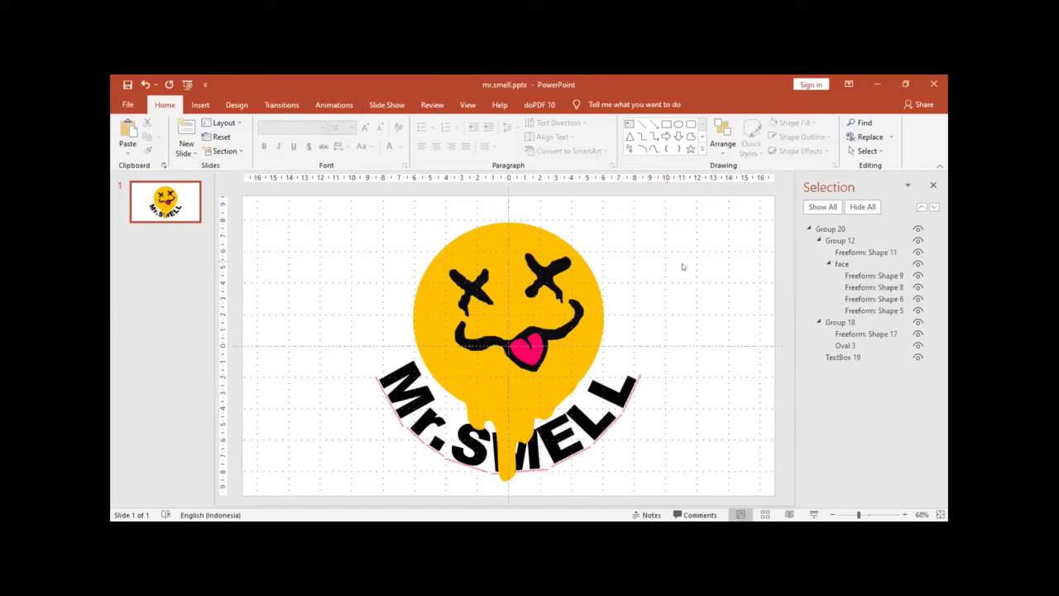
# Set the slide background colour to black
pyautogui.rightClick(683, 267)
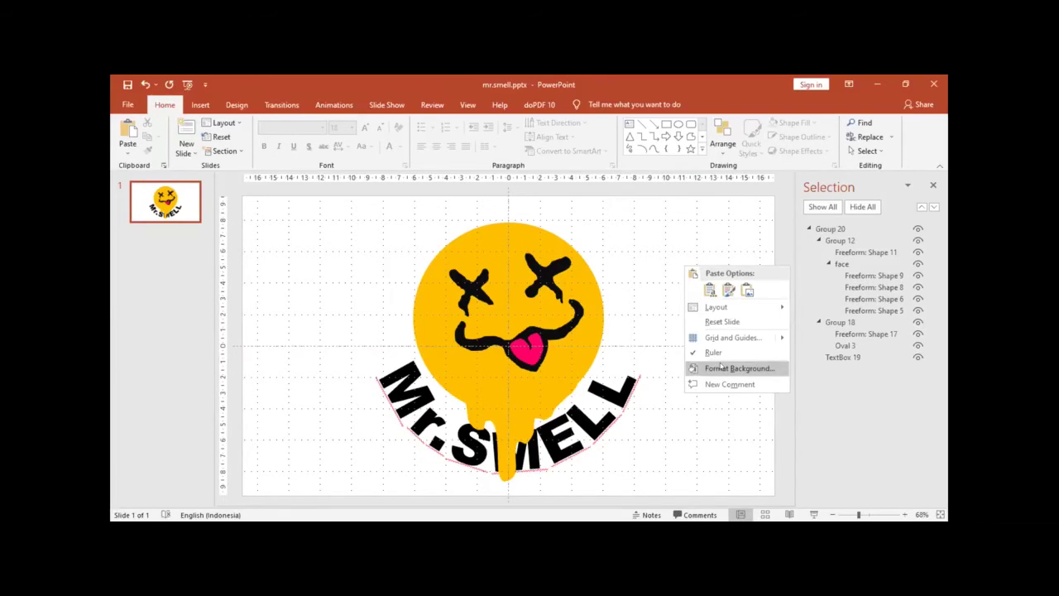
pyautogui.click(721, 368)
pyautogui.click(759, 332)
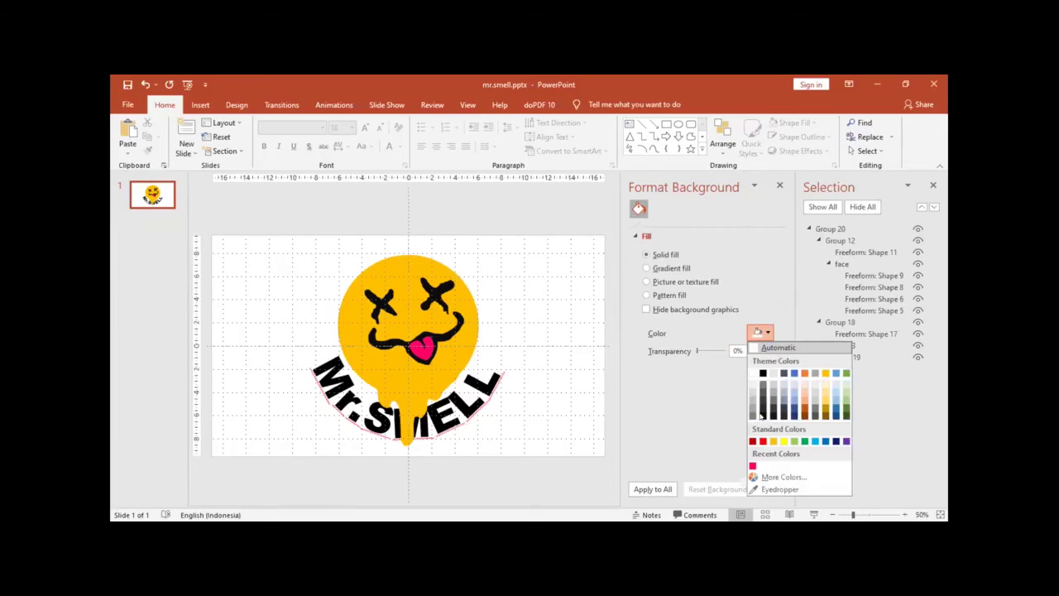
pyautogui.click(762, 414)
# Change the Mr.SMELL text colour to pink, after briefly trying gold
pyautogui.click(478, 383)
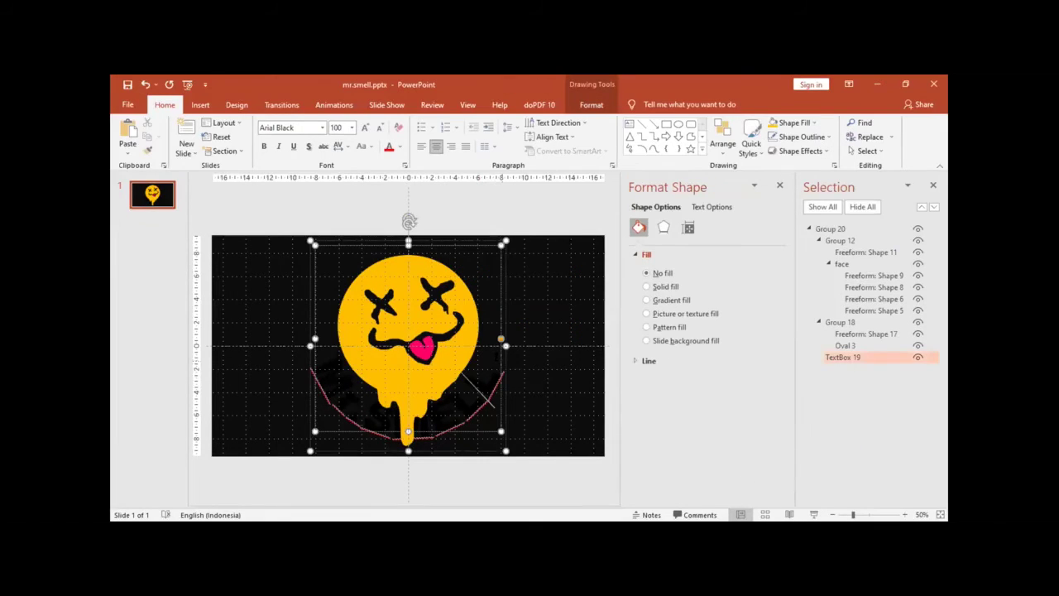
pyautogui.click(401, 147)
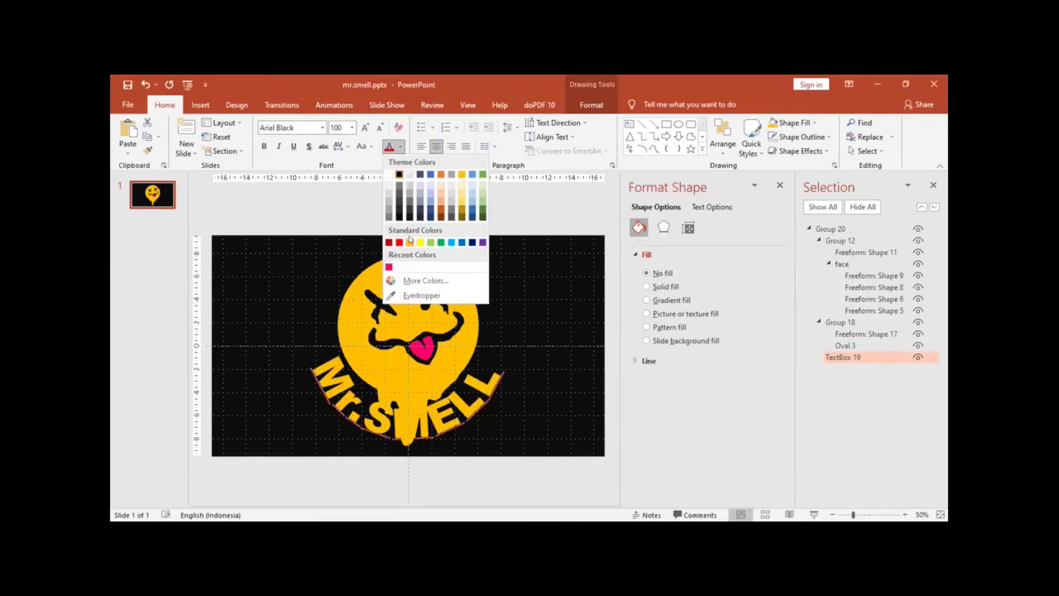
pyautogui.click(409, 240)
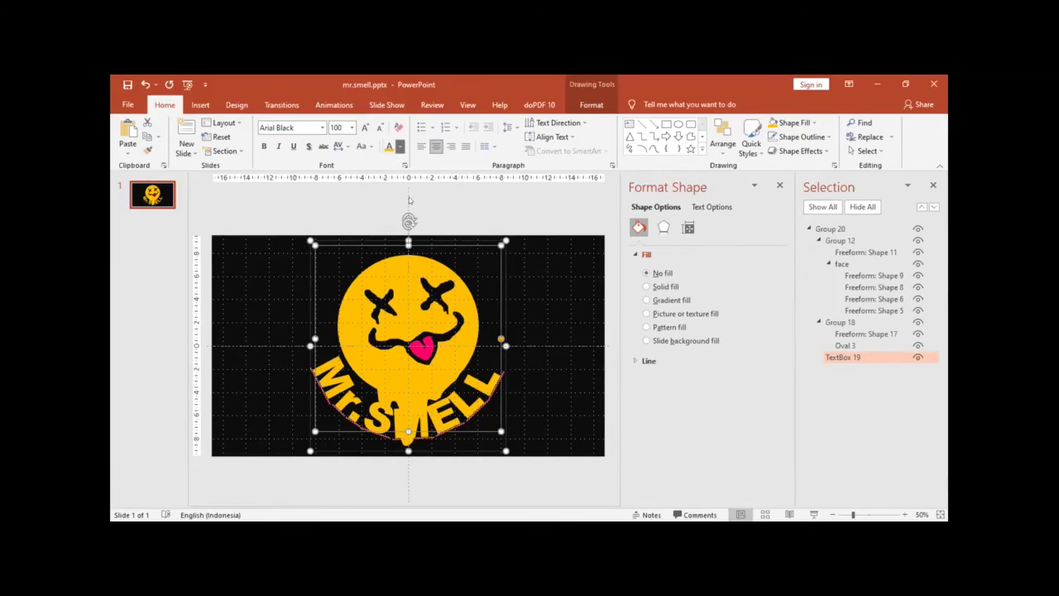
pyautogui.click(400, 147)
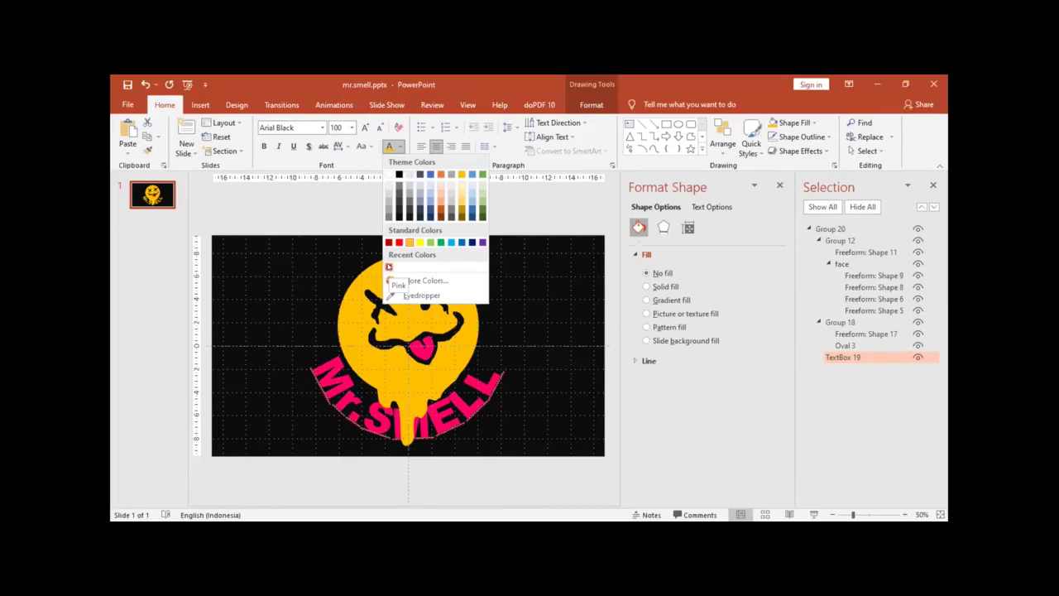
pyautogui.click(542, 269)
pyautogui.click(532, 200)
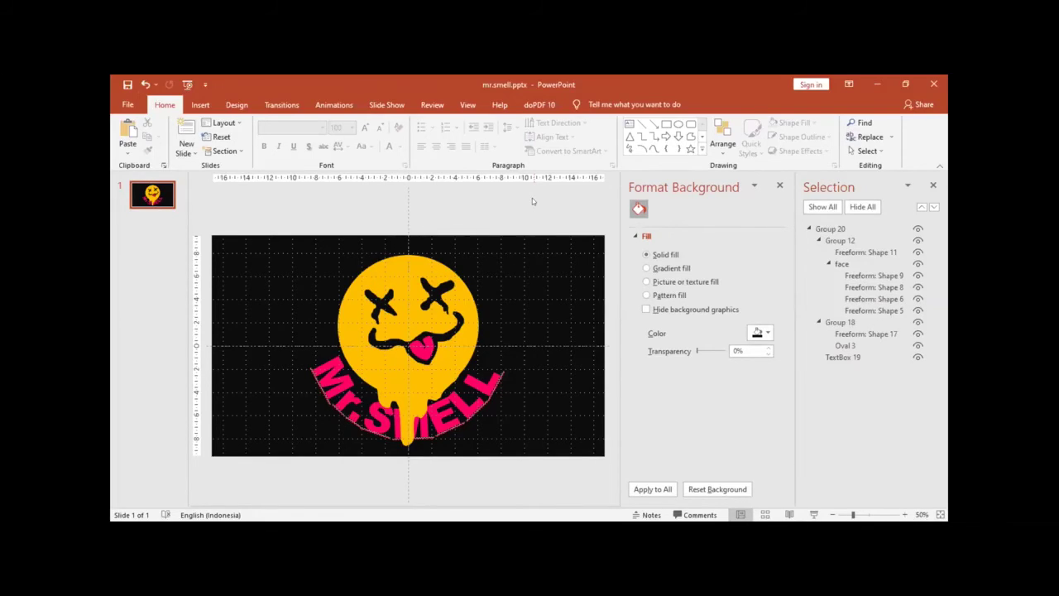
# Reshape the Mr.SMELL arc curve slightly and start the slide show
pyautogui.click(491, 347)
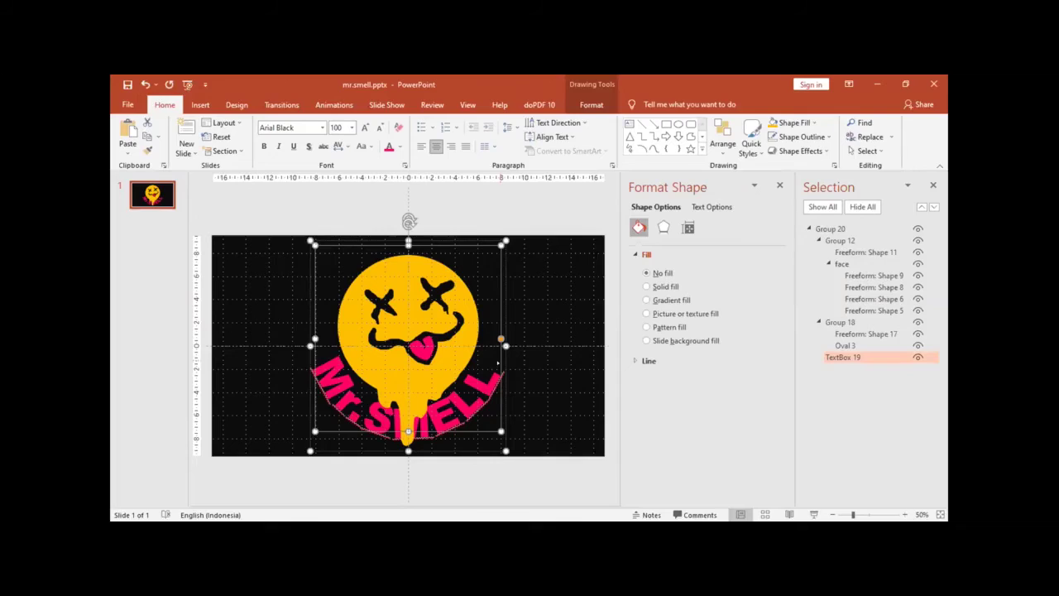
pyautogui.moveTo(497, 363); pyautogui.dragTo(502, 330)
pyautogui.click(599, 337)
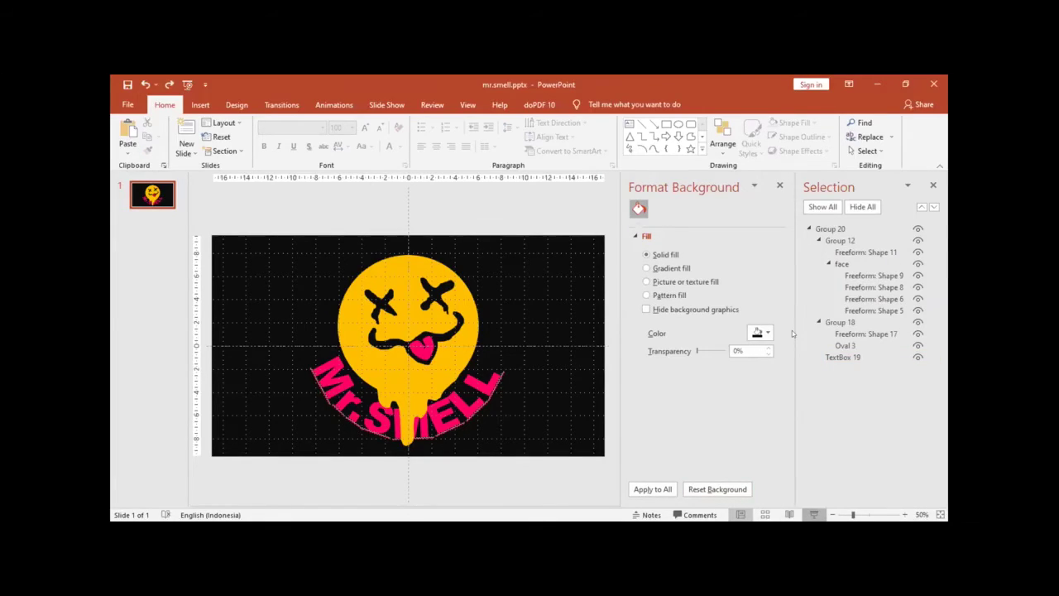
pyautogui.press('F5')
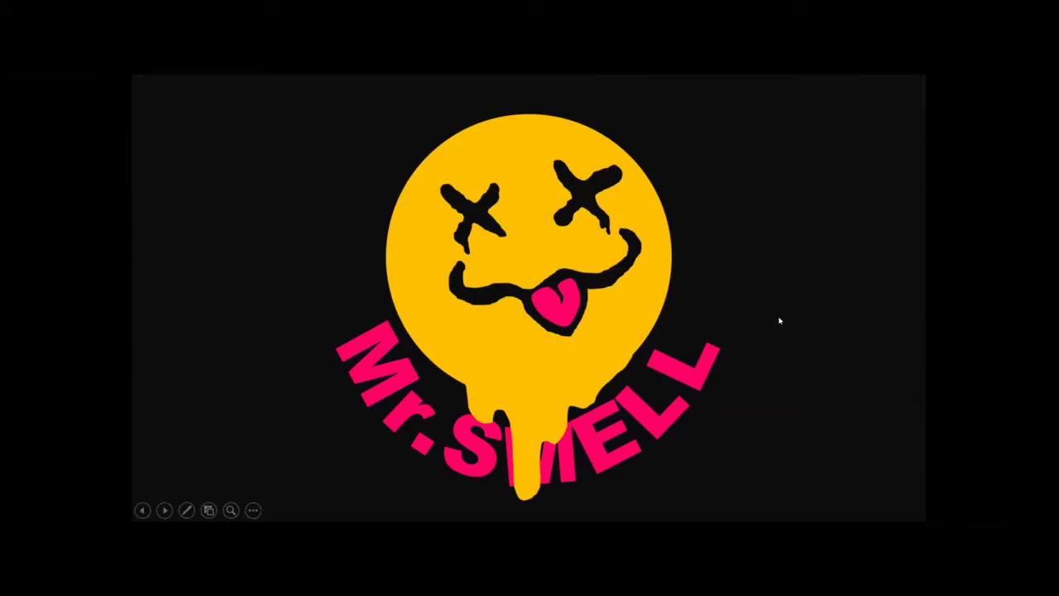
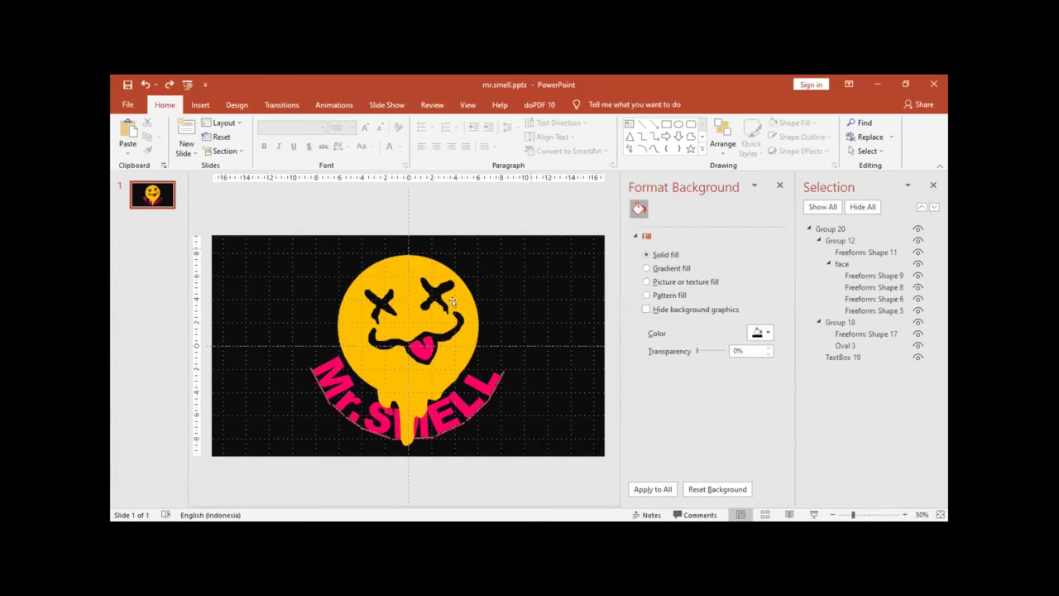
# Collapse Group 20 and cut the smiley logo off the slide, leaving the black background
pyautogui.click(811, 230)
pyautogui.press('Tab')
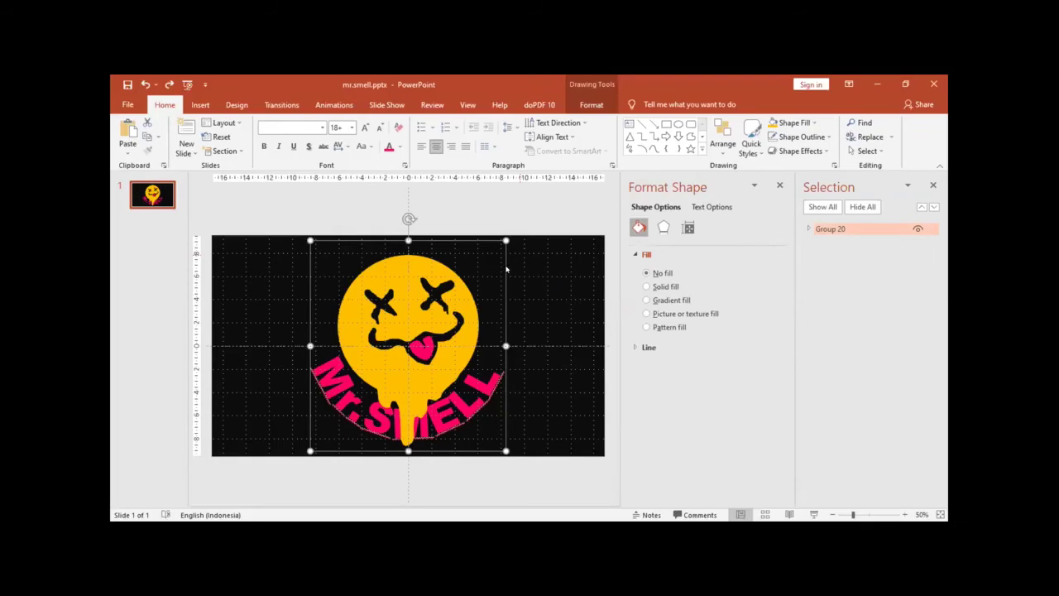
pyautogui.press('Delete')
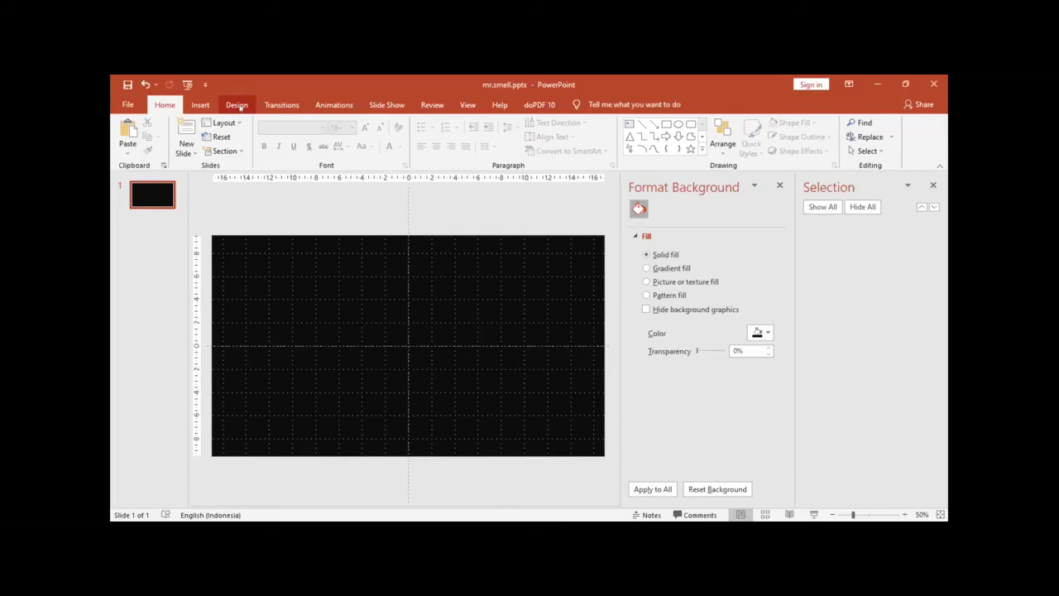
# On the Design tab, open Custom Slide Size, close it unchanged, and reopen the Slide Size menu
pyautogui.click(239, 106)
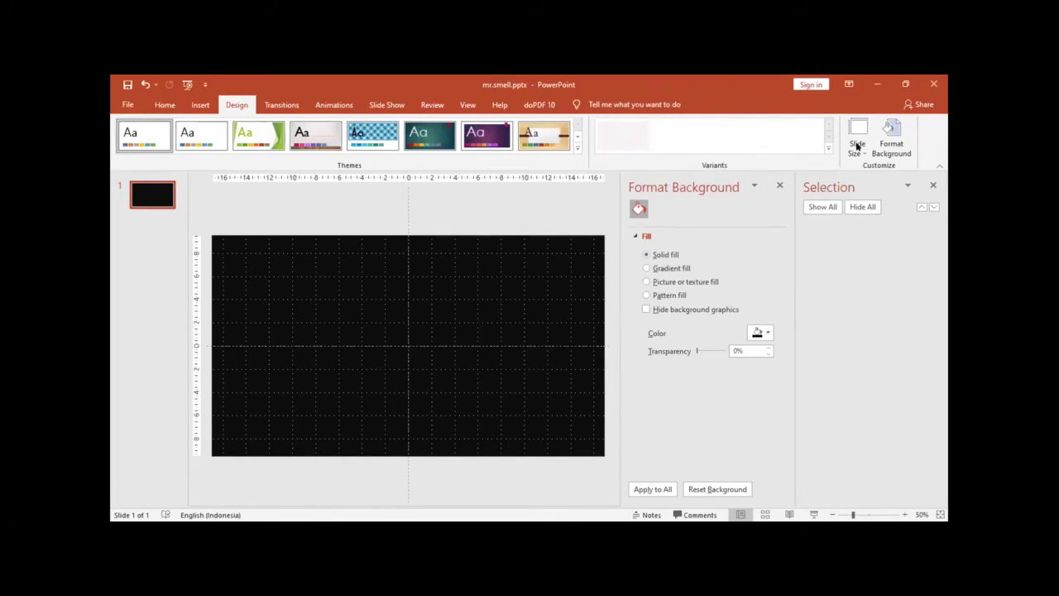
pyautogui.click(857, 146)
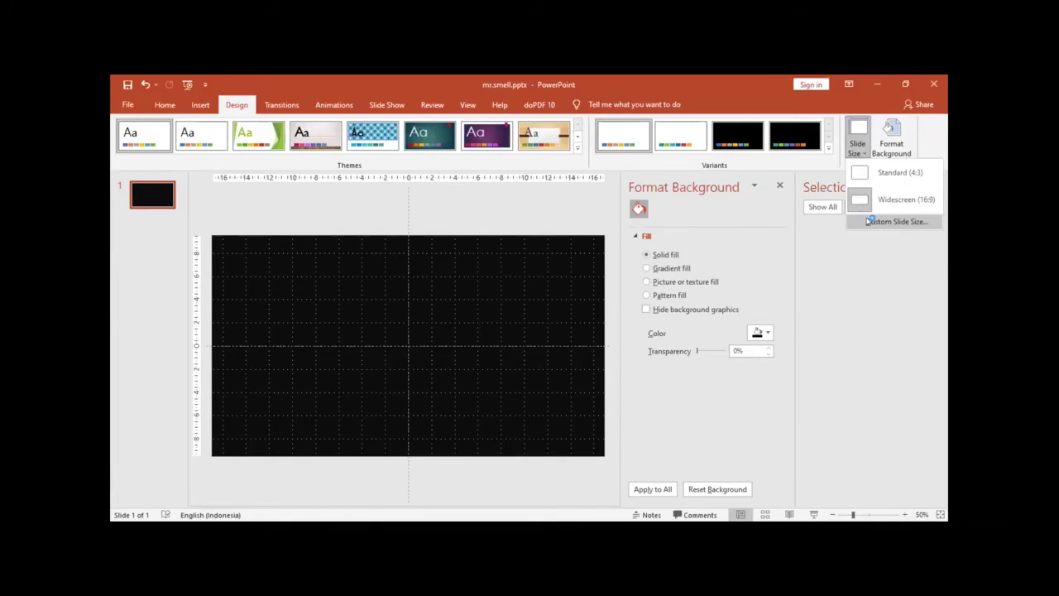
pyautogui.click(896, 222)
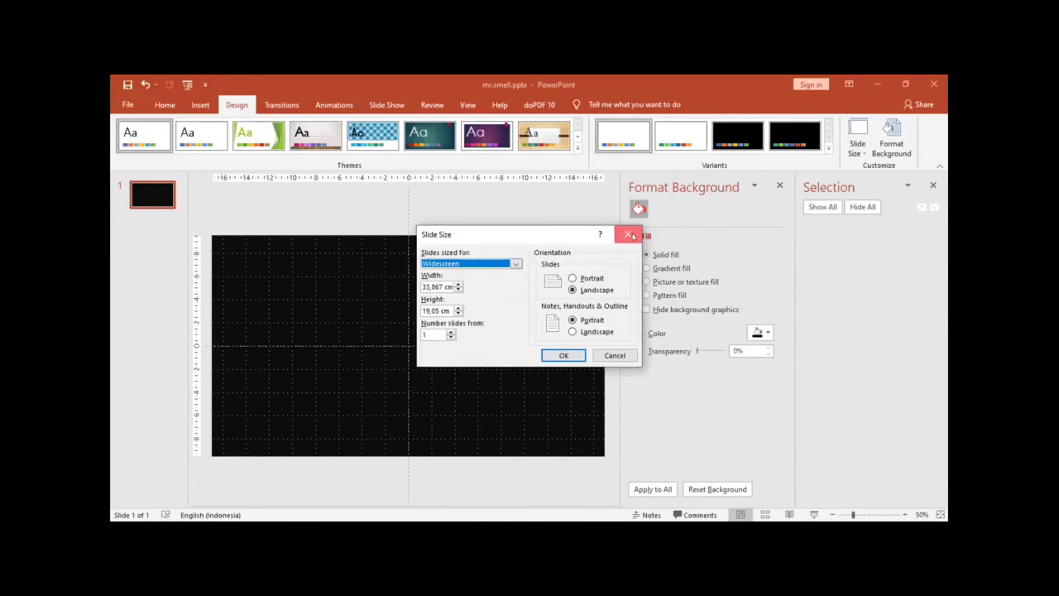
pyautogui.click(631, 236)
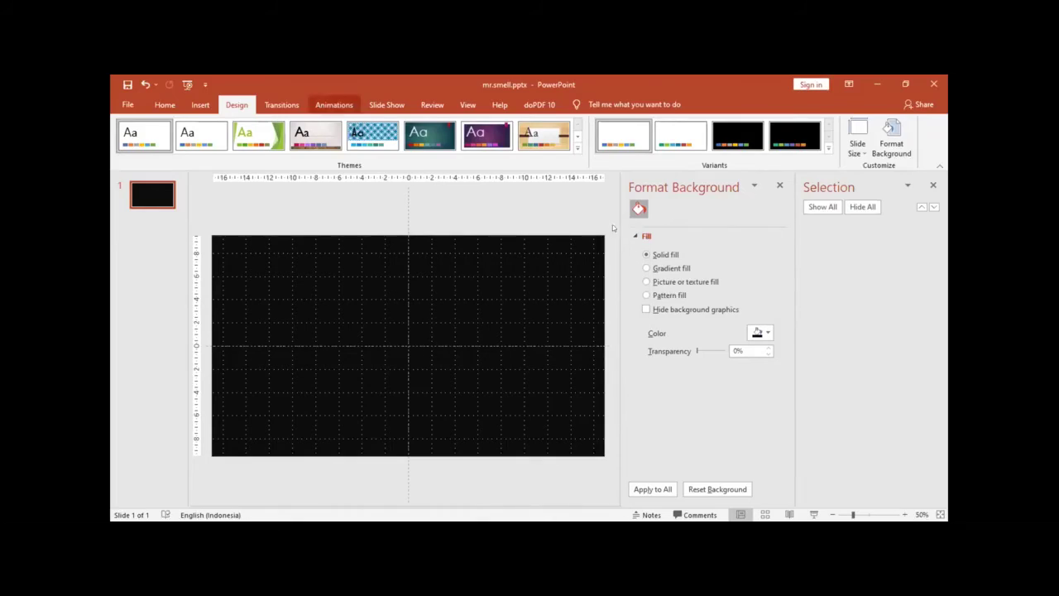
pyautogui.click(857, 152)
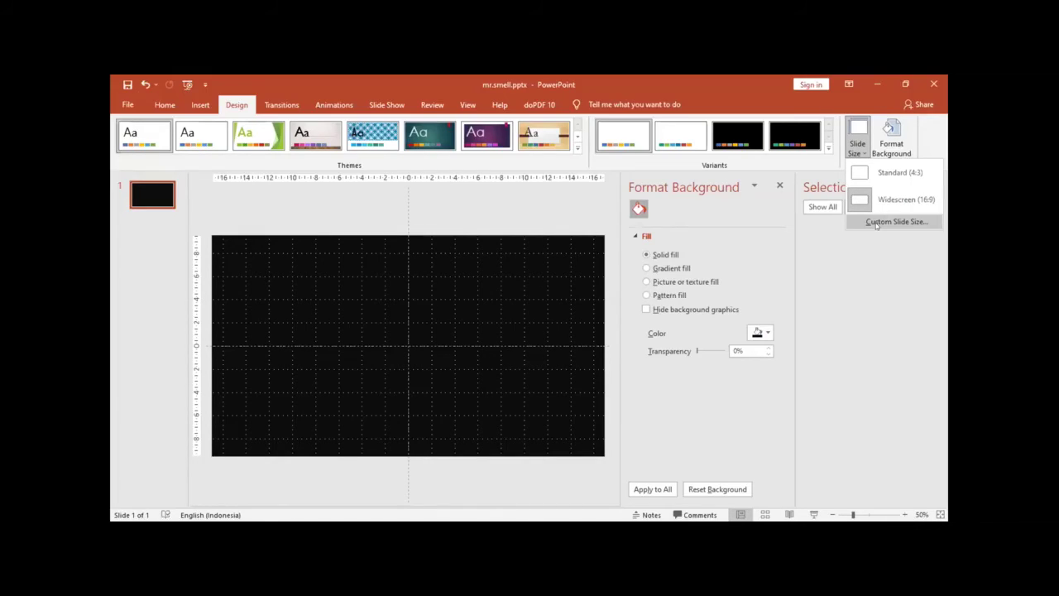
# Resize the slide to A3 Paper (297x420 mm) portrait, choosing Ensure Fit for content
pyautogui.press('Return')
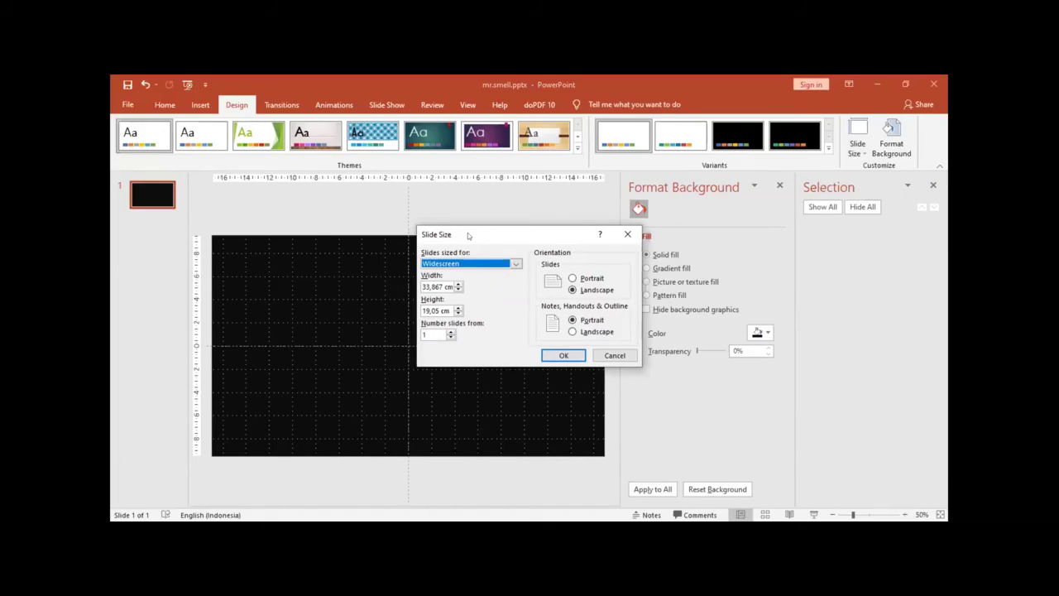
pyautogui.click(461, 277)
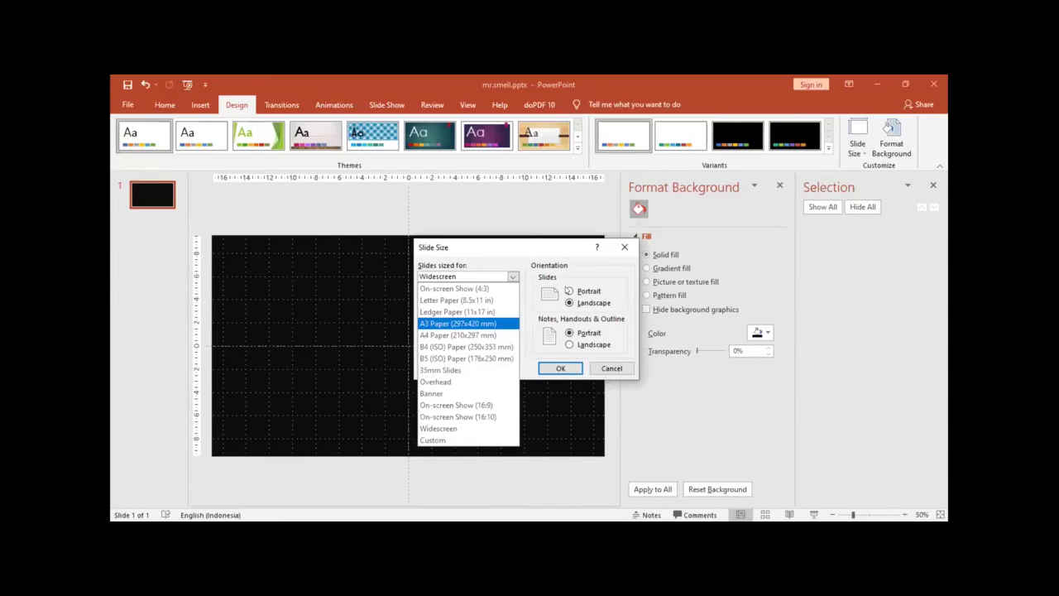
pyautogui.click(568, 290)
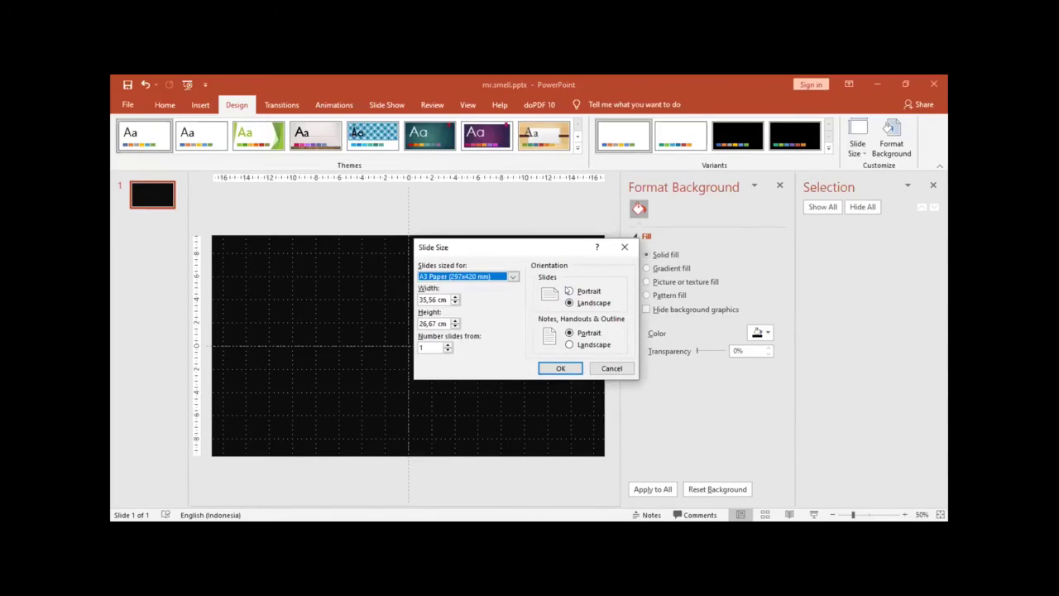
pyautogui.click(567, 291)
pyautogui.click(568, 291)
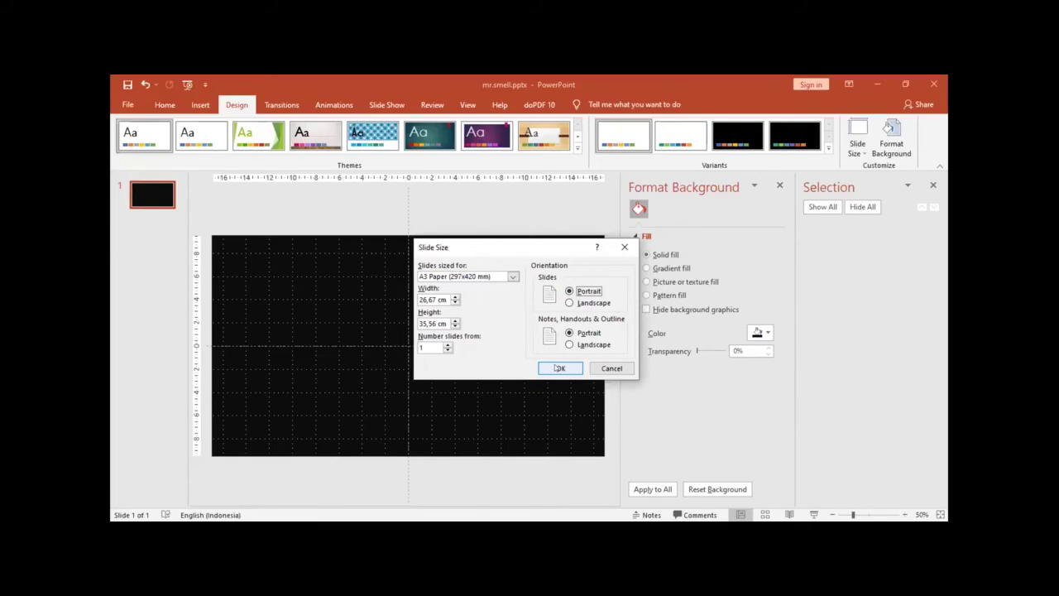
pyautogui.click(559, 369)
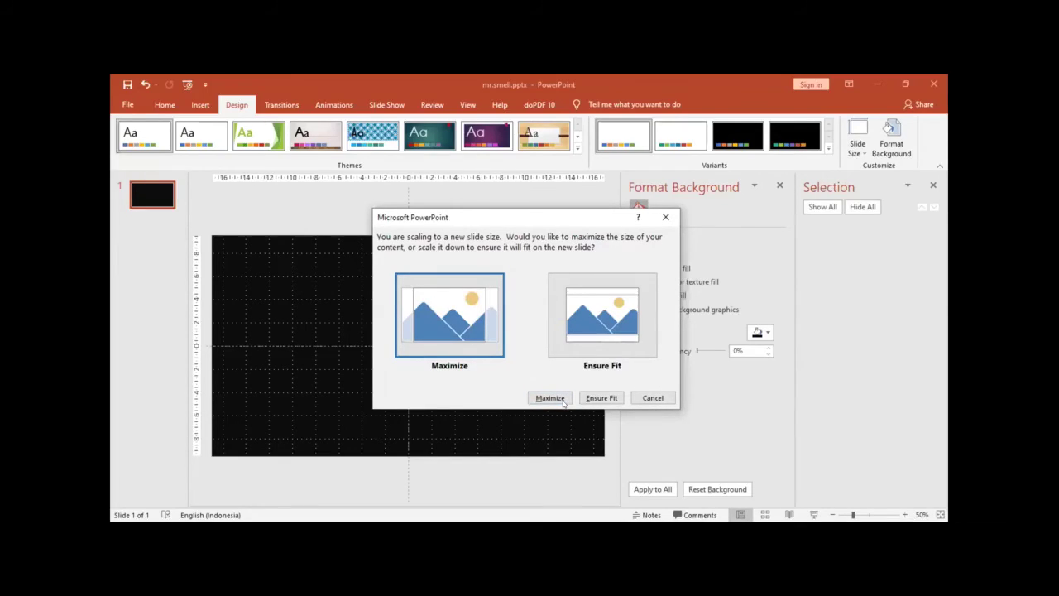
pyautogui.click(557, 290)
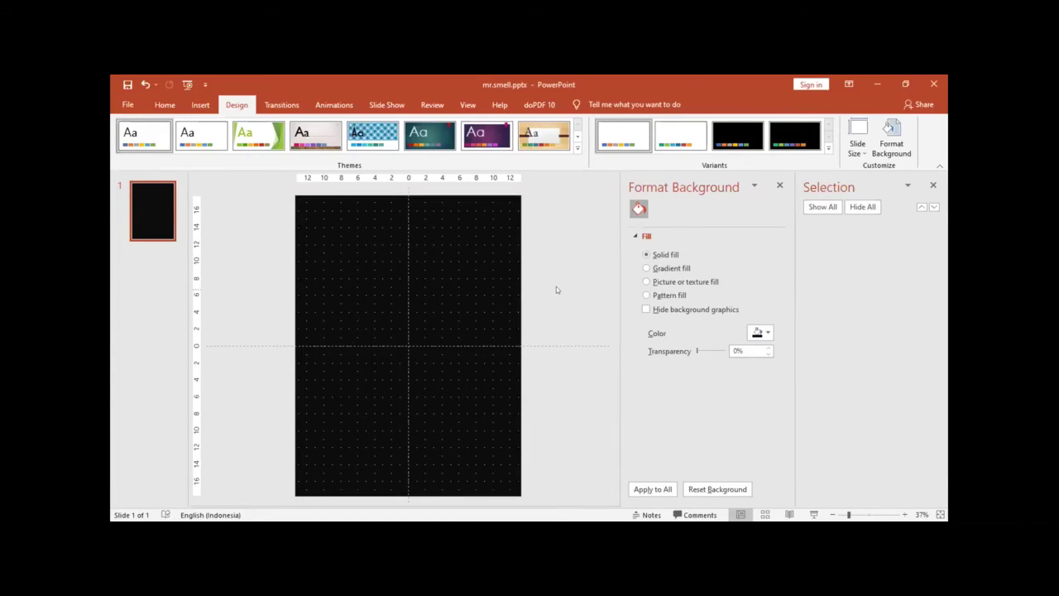
# Paste the smiley logo back and centre it horizontally on the A3 slide
pyautogui.hotkey('ctrl', 'v')
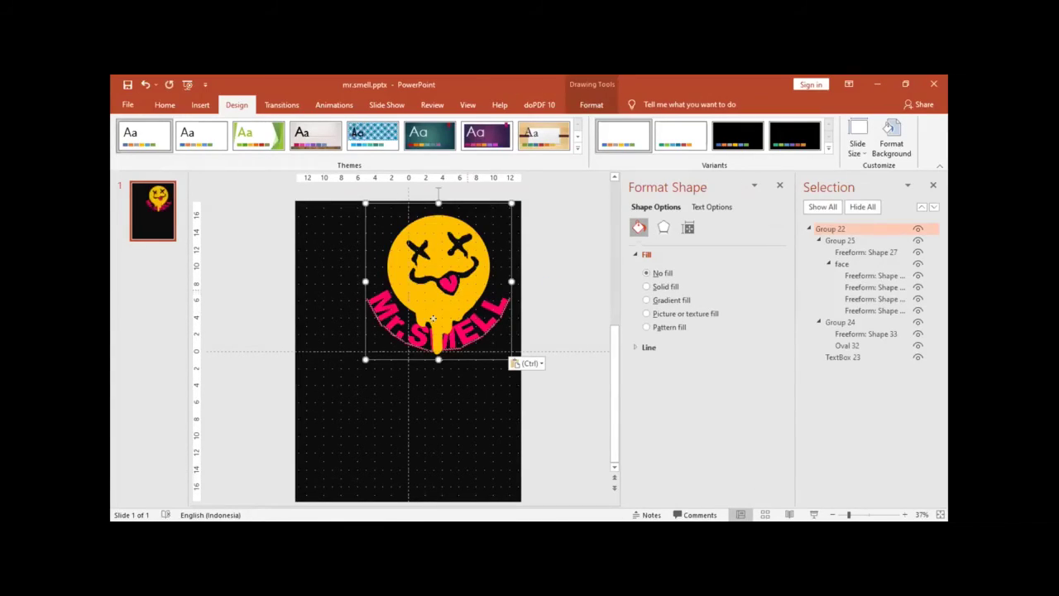
pyautogui.moveTo(433, 319); pyautogui.dragTo(402, 356)
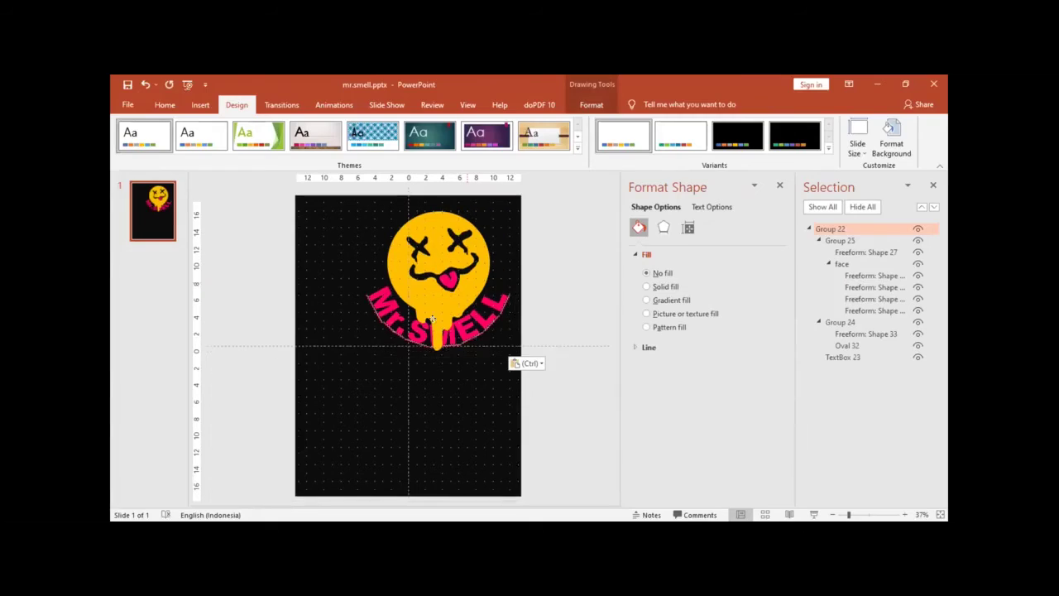
pyautogui.click(592, 104)
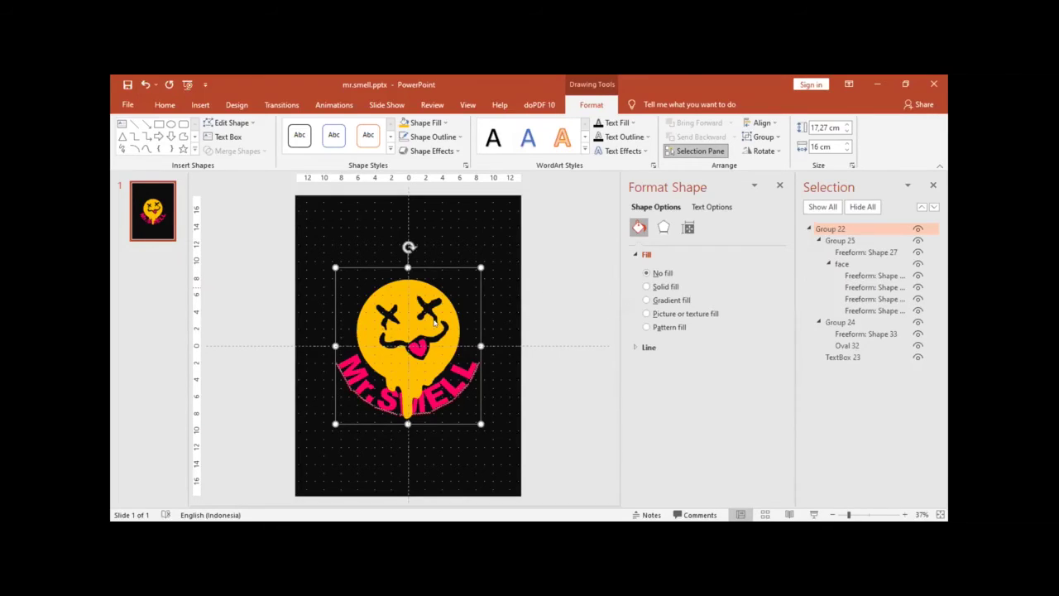
# Enlarge the logo group about its centre to span nearly the full slide width
pyautogui.rightClick(558, 288)
pyautogui.press('Escape')
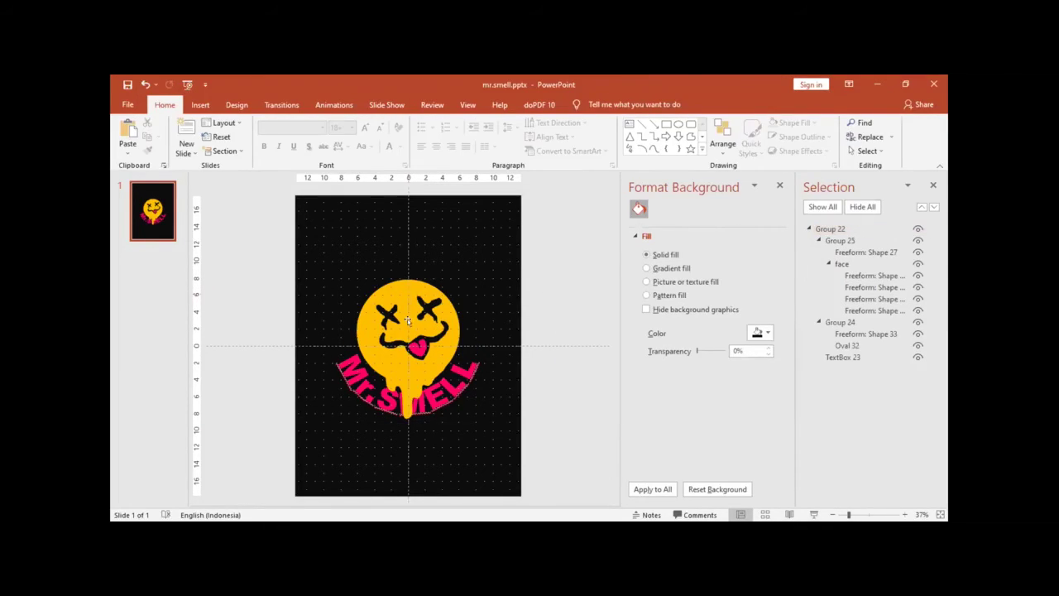
pyautogui.click(407, 320)
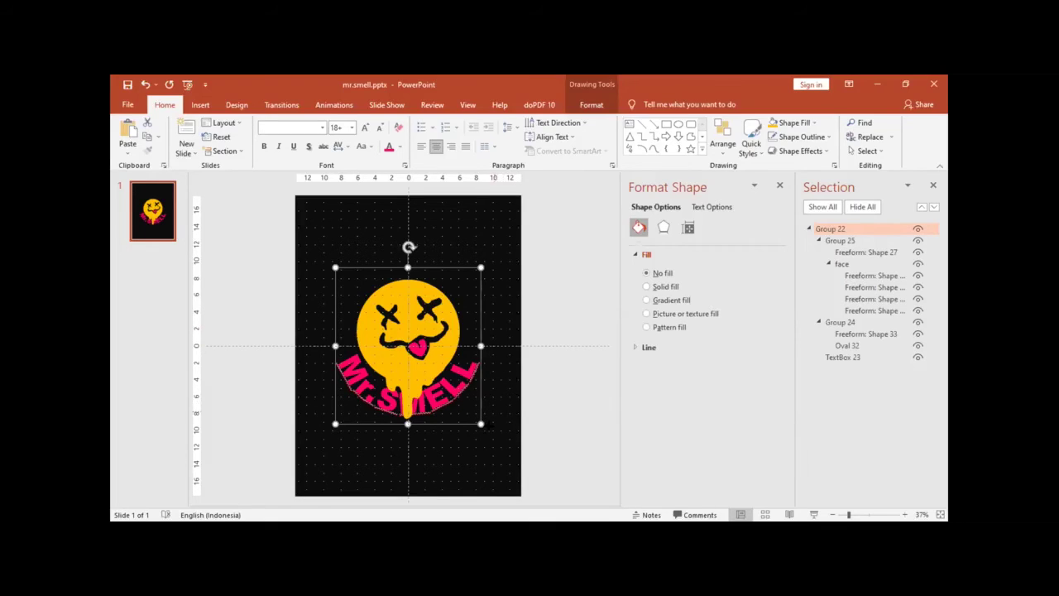
pyautogui.moveTo(489, 425); pyautogui.dragTo(506, 447)
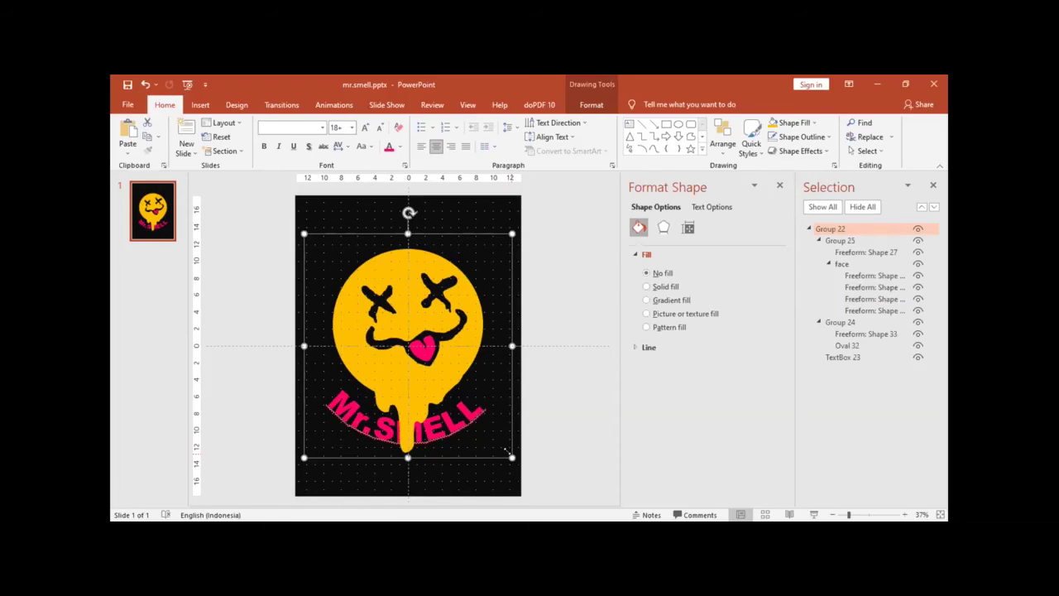
pyautogui.moveTo(512, 450); pyautogui.dragTo(520, 460)
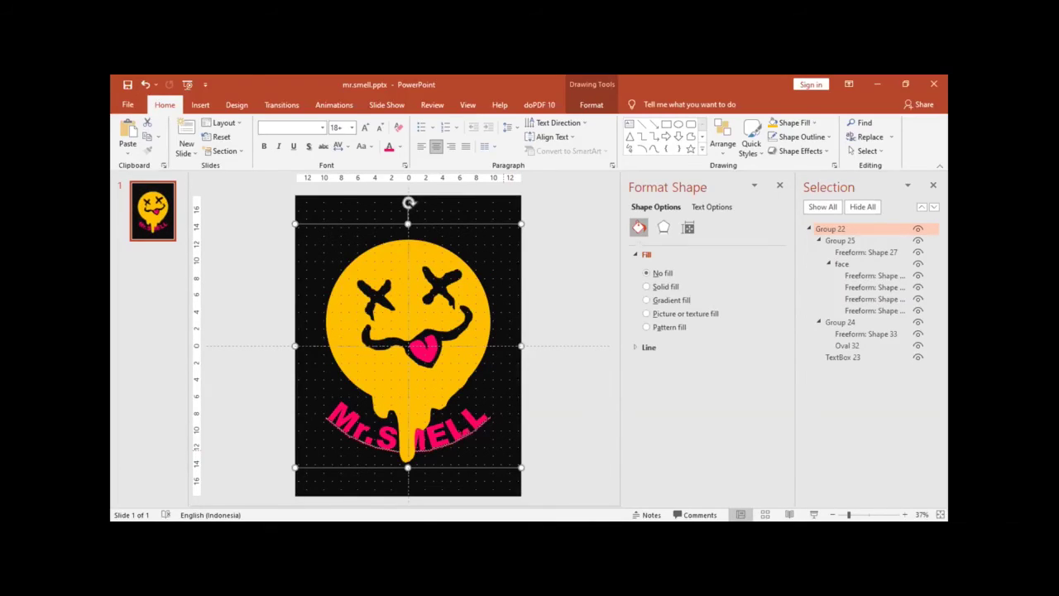
pyautogui.click(453, 430)
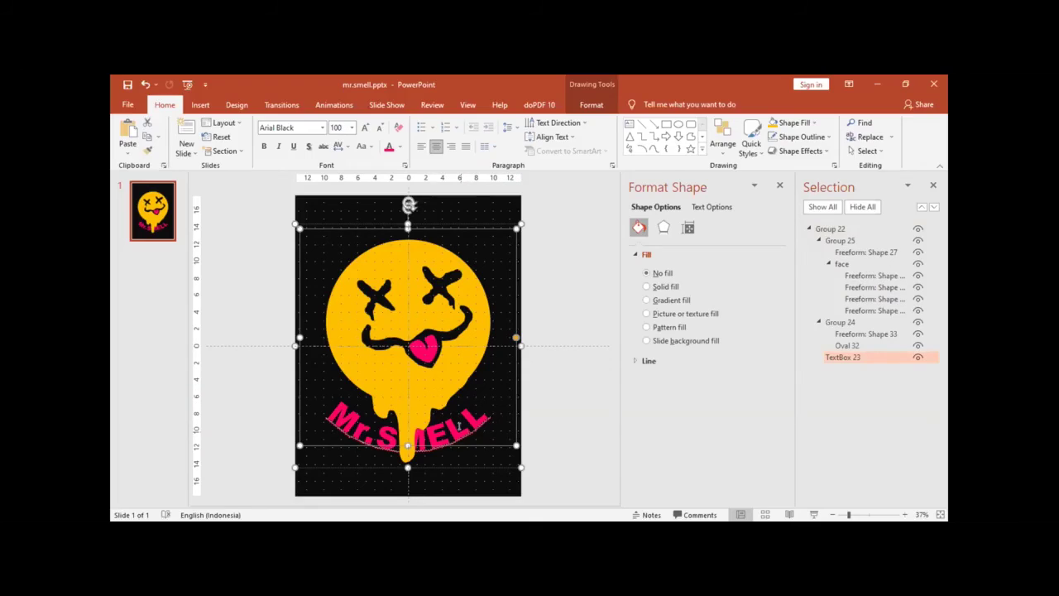
# Set the curved Mr.SMELL text's font size to 125, then 150, and deselect it
pyautogui.click(335, 126)
pyautogui.write('125')
pyautogui.press('Return')
pyautogui.click(339, 123)
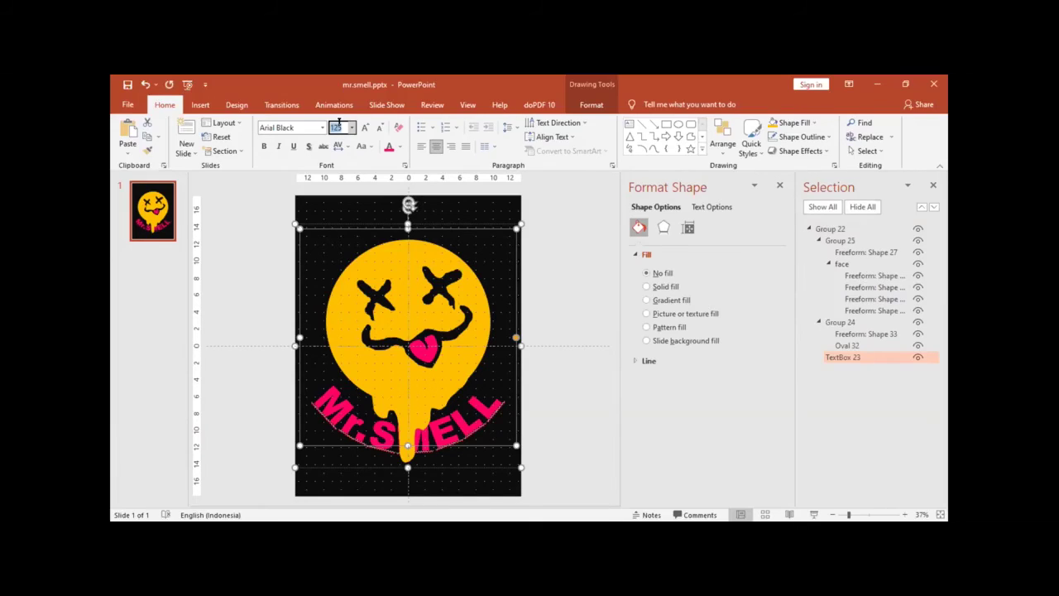
pyautogui.write('150')
pyautogui.press('Return')
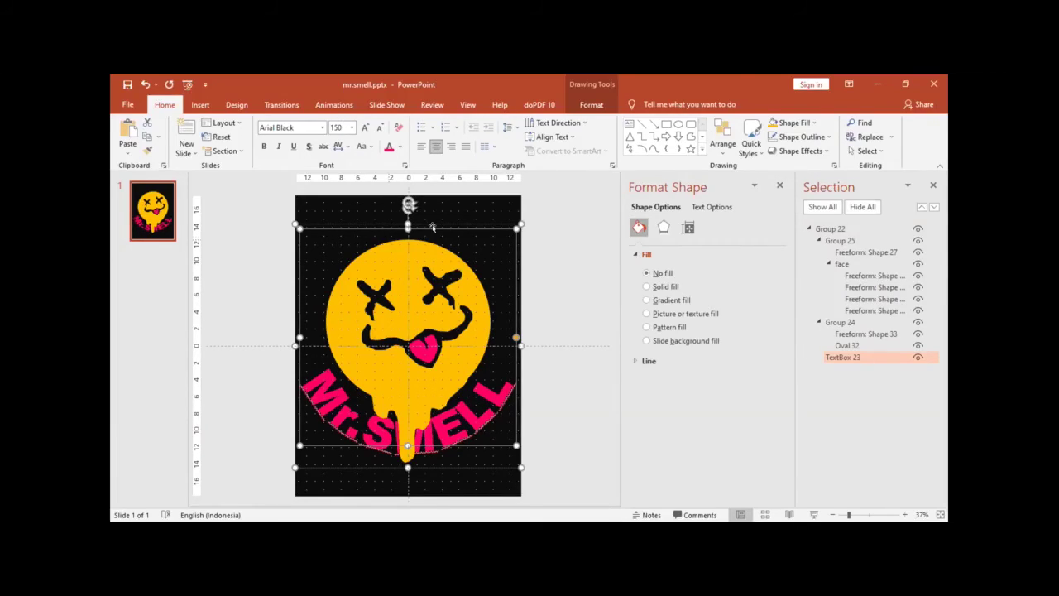
pyautogui.click(604, 322)
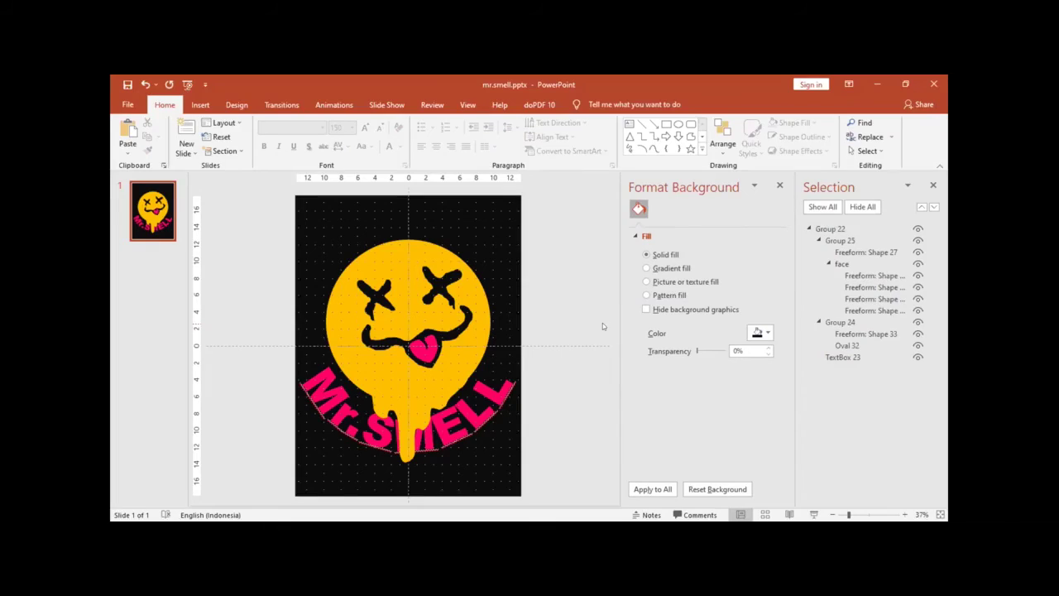
# Save the smiley logo group as a PNG picture named mr.smell on the Desktop
pyautogui.click(392, 261)
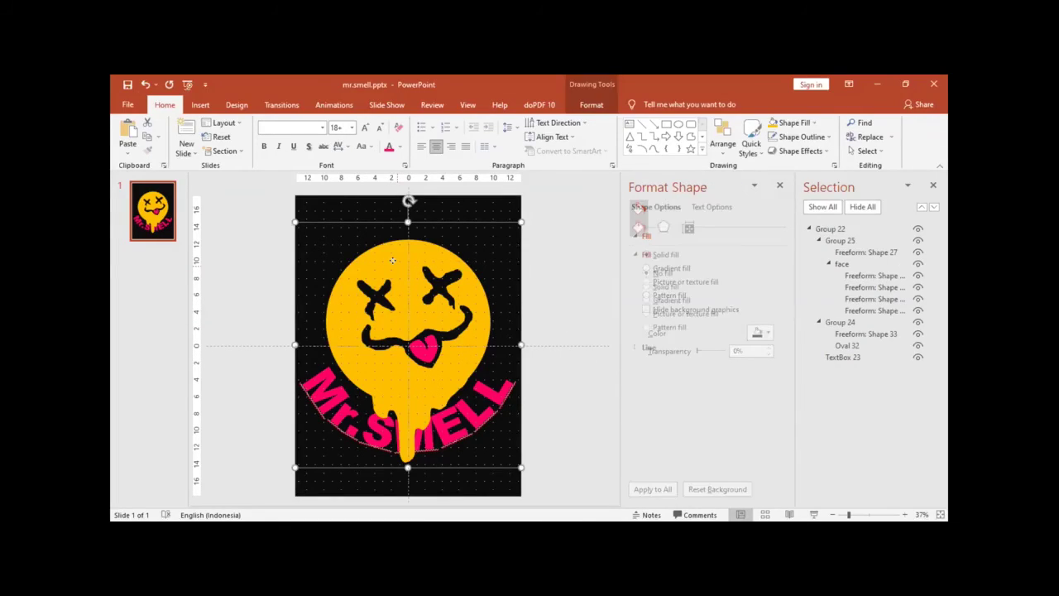
pyautogui.rightClick(397, 265)
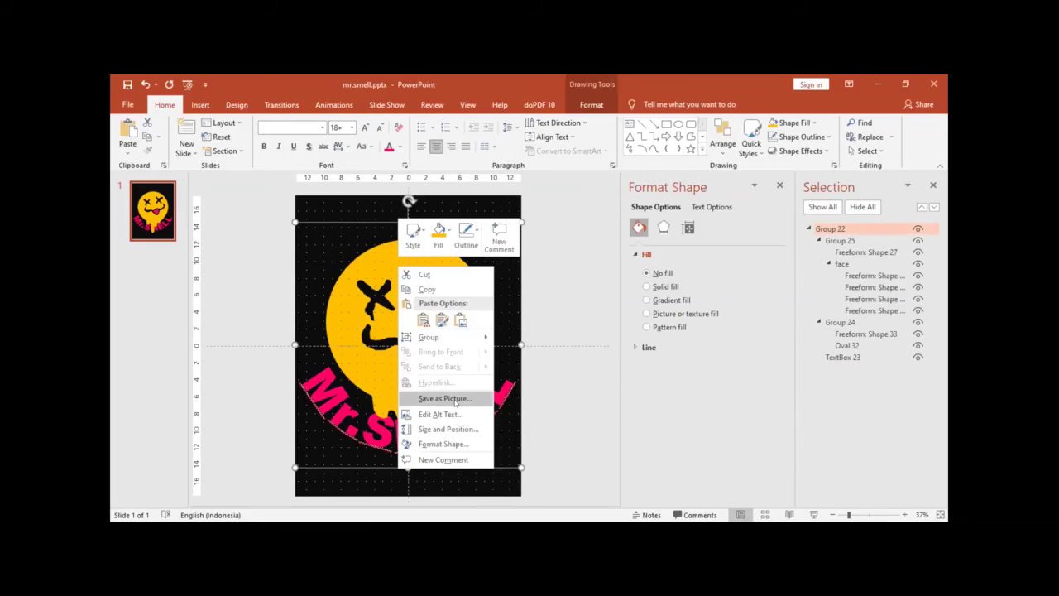
pyautogui.click(446, 399)
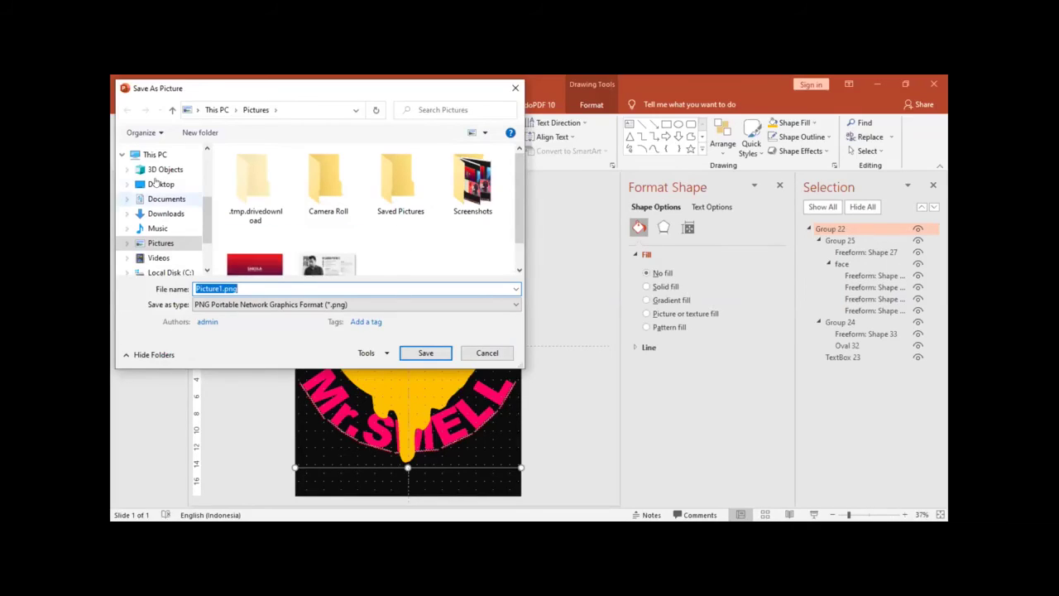
pyautogui.click(161, 184)
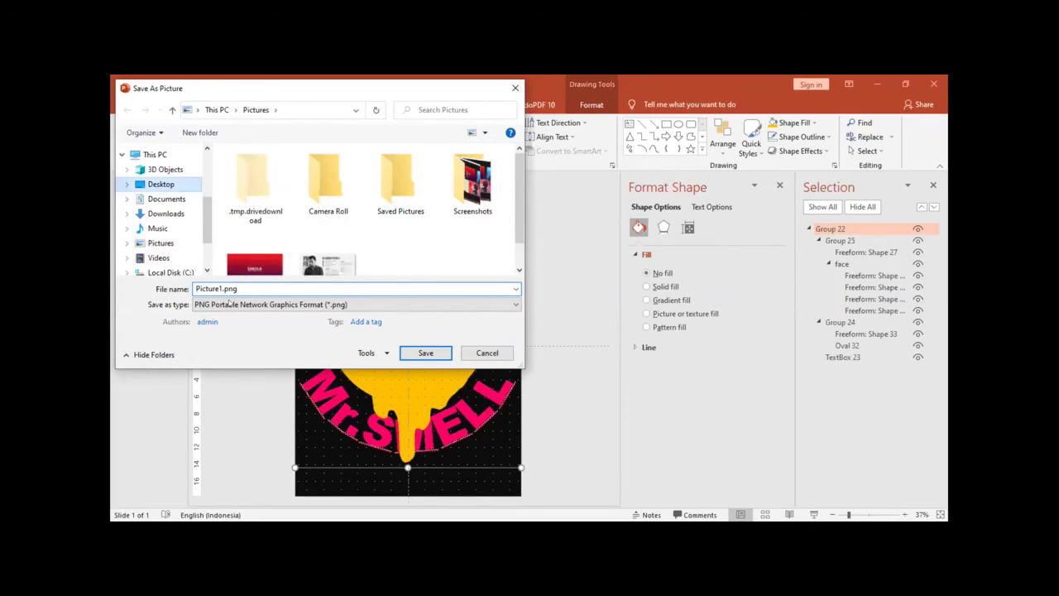
pyautogui.doubleClick(245, 287)
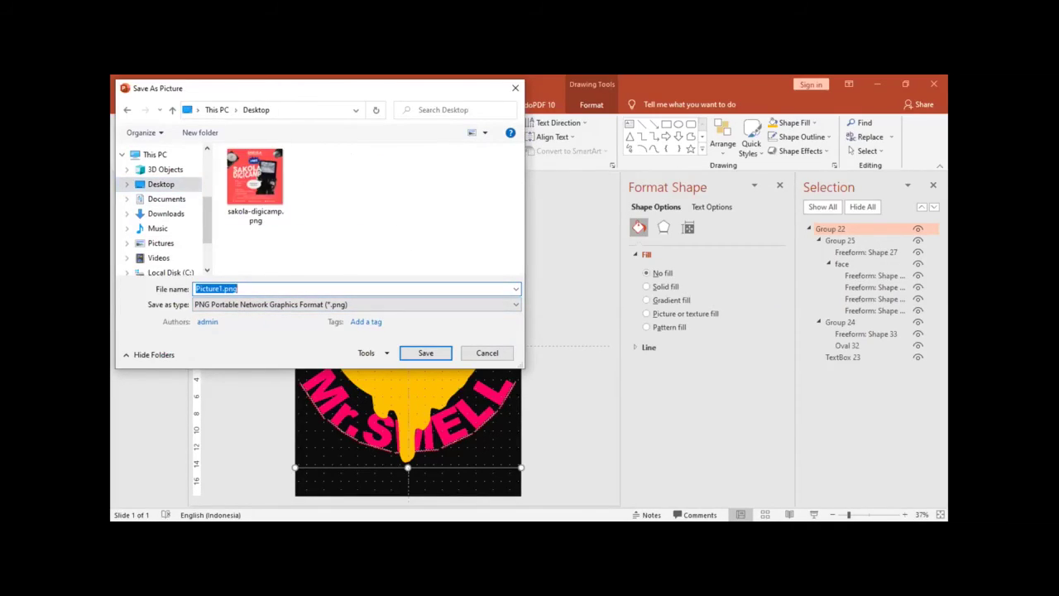
pyautogui.write('mr.smell')
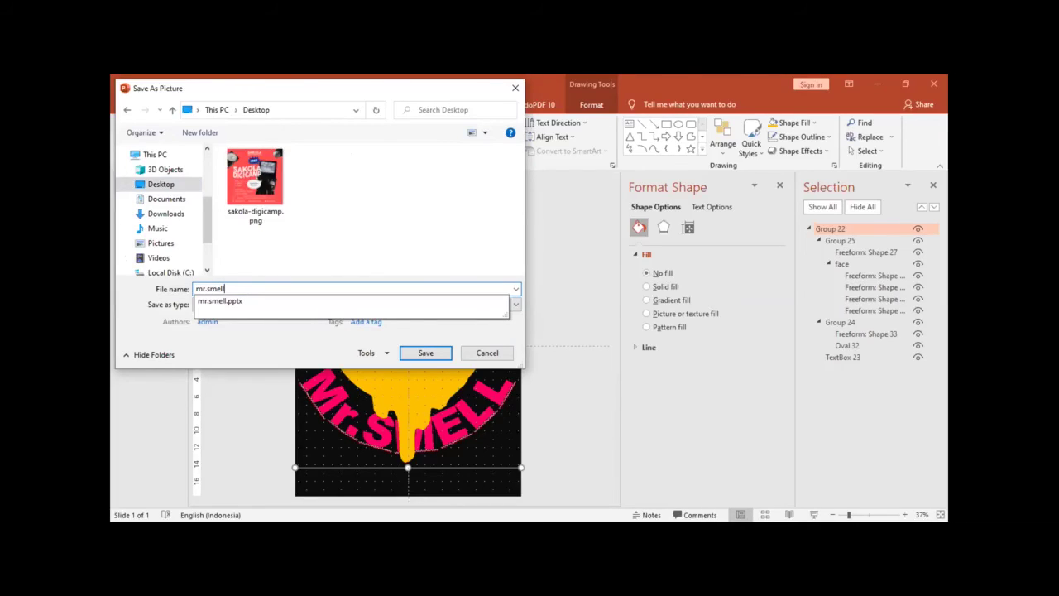
pyautogui.click(350, 166)
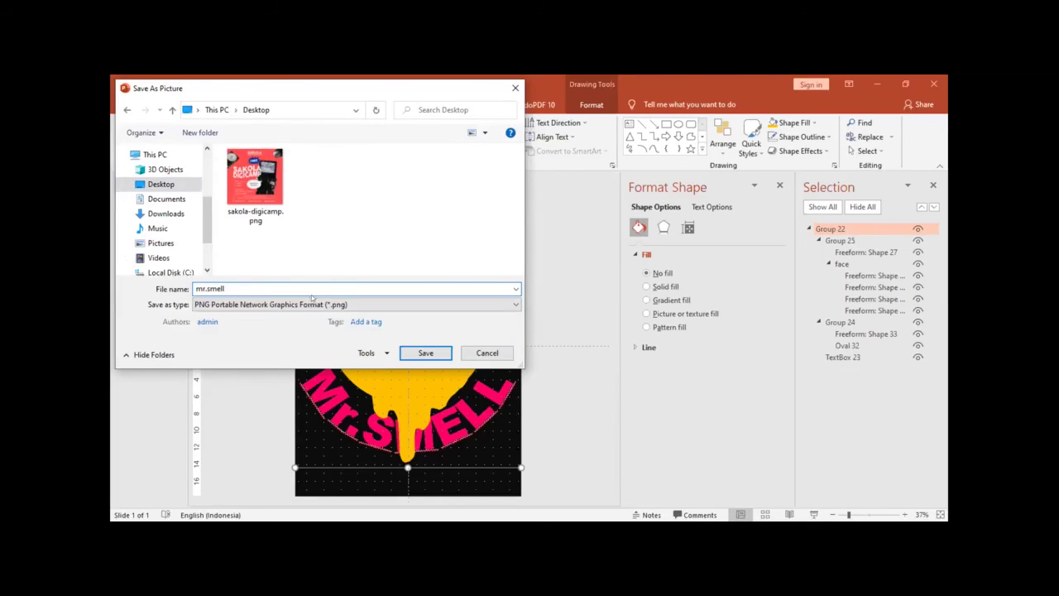
pyautogui.click(416, 353)
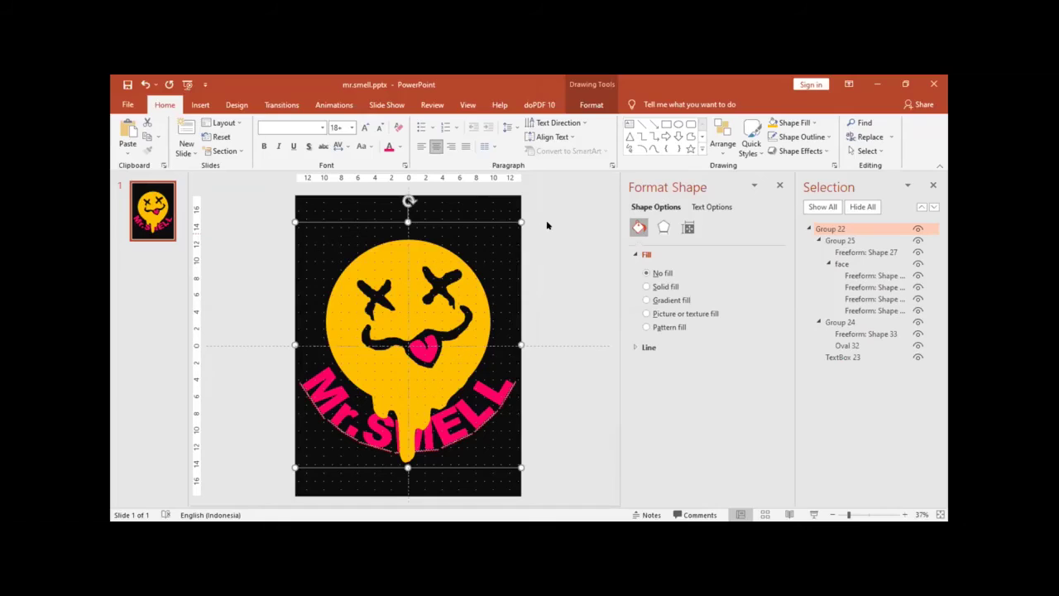
pyautogui.click(547, 225)
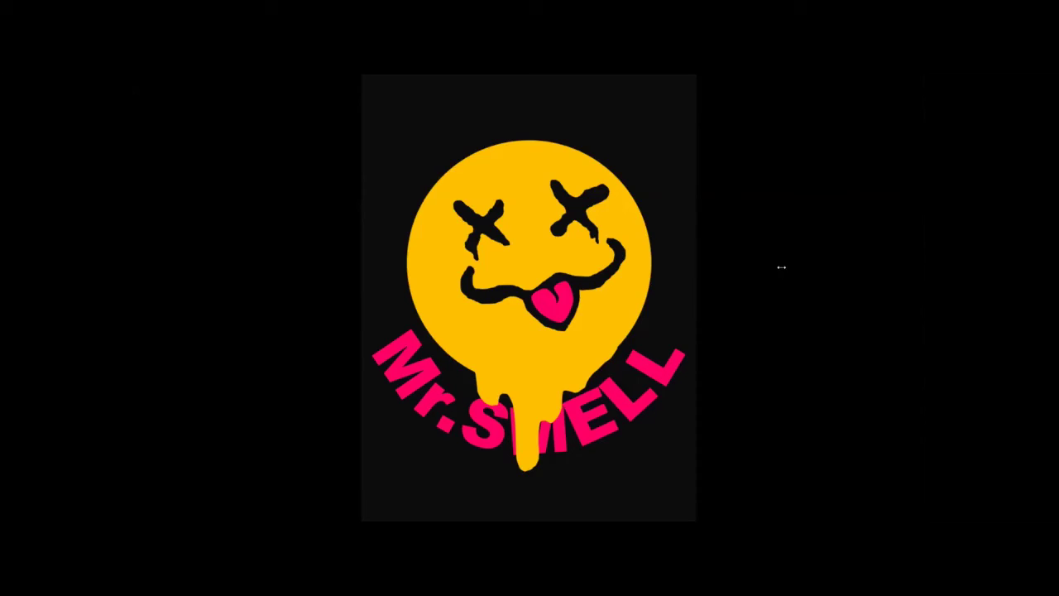
# Exit the full-screen view of the exported logo
pyautogui.press('Escape')
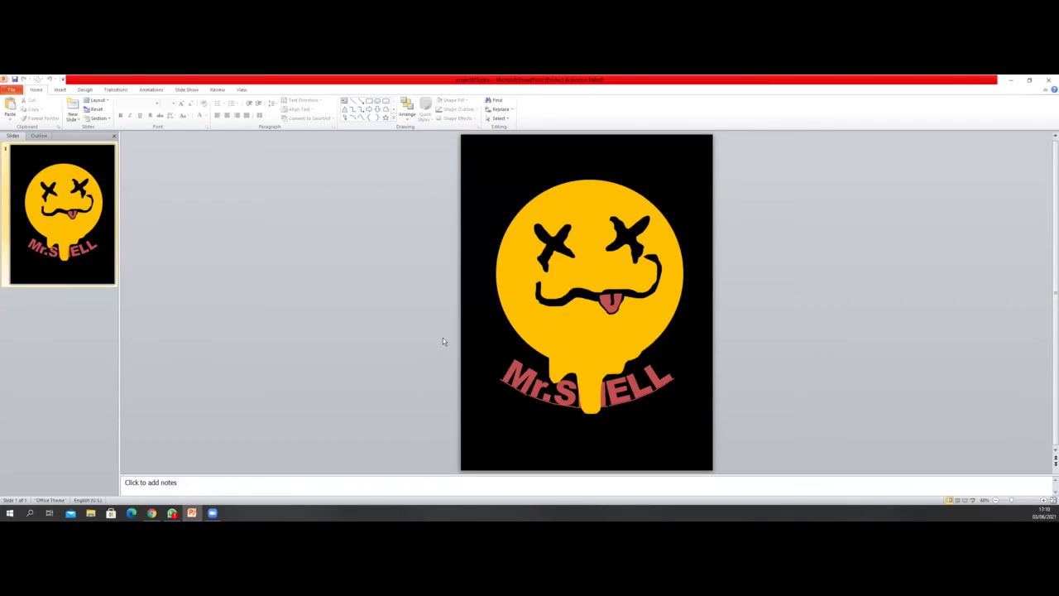
# Select the smiley picture and close the presentation window
pyautogui.click(563, 319)
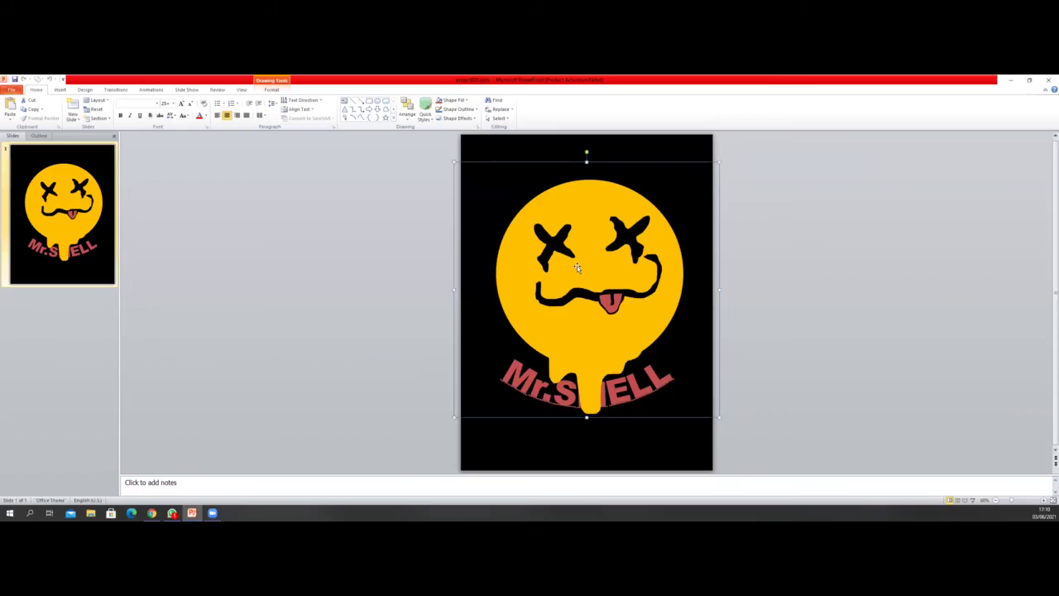
pyautogui.click(1049, 81)
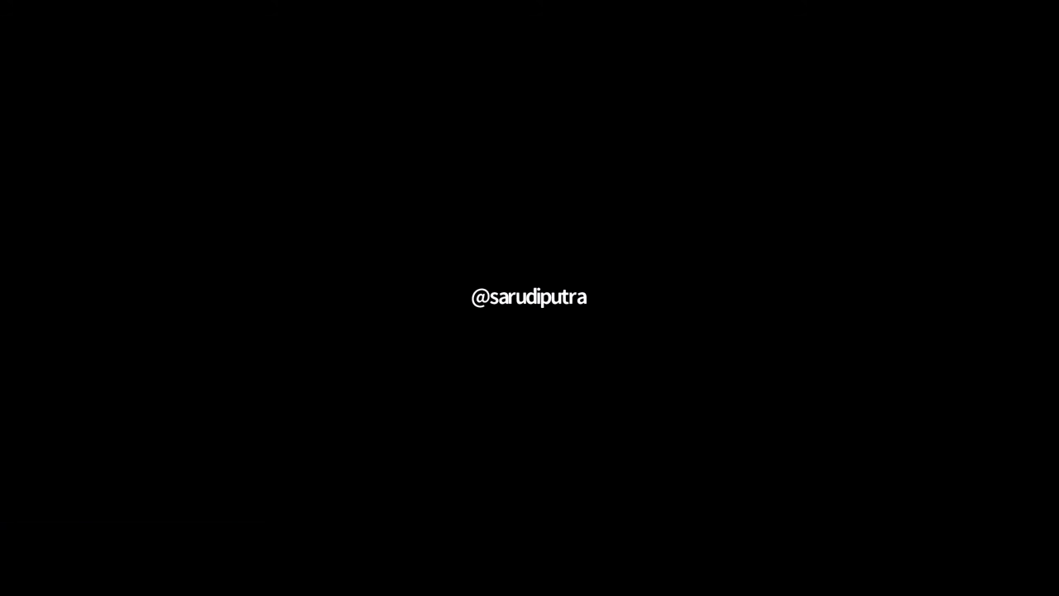